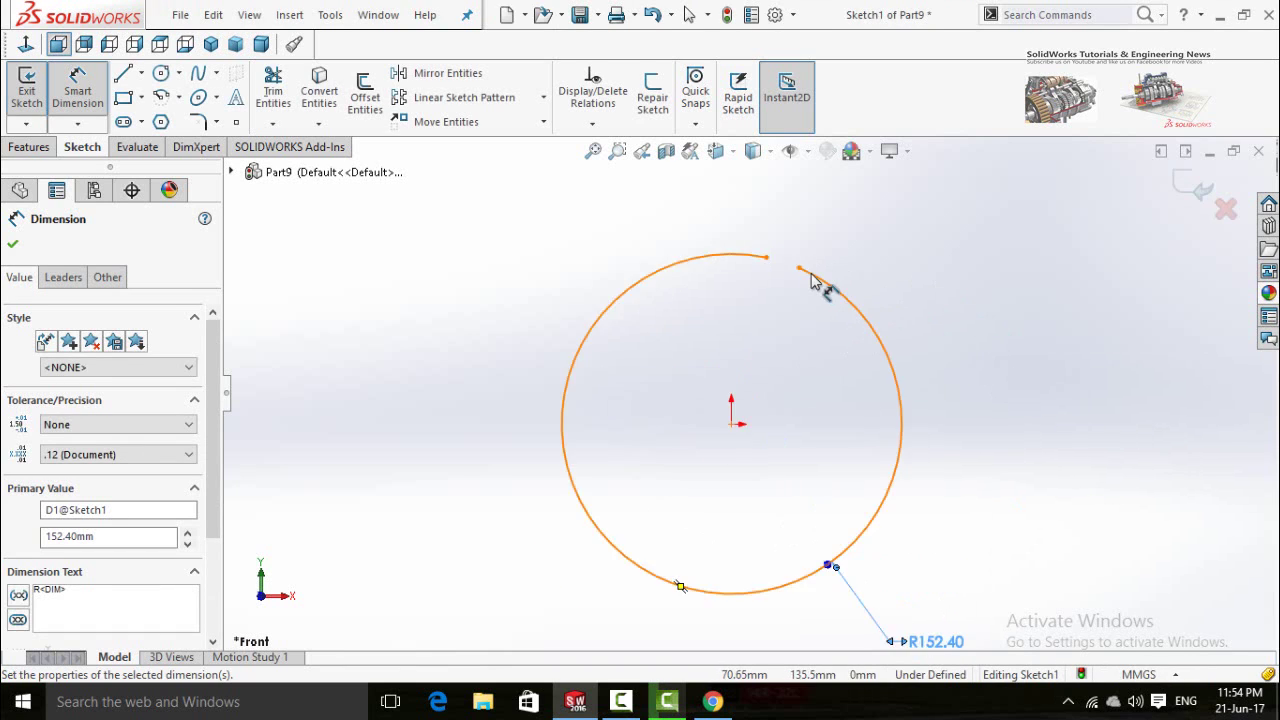
Dimension the gap between the open arc's two endpoints as 2 mm and exit the sketch.
{"action": "scroll", "coordinate": [752, 285], "scroll_direction": "down", "scroll_amount": 5}
{"action": "scroll", "coordinate": [703, 287], "scroll_direction": "down", "scroll_amount": 3}
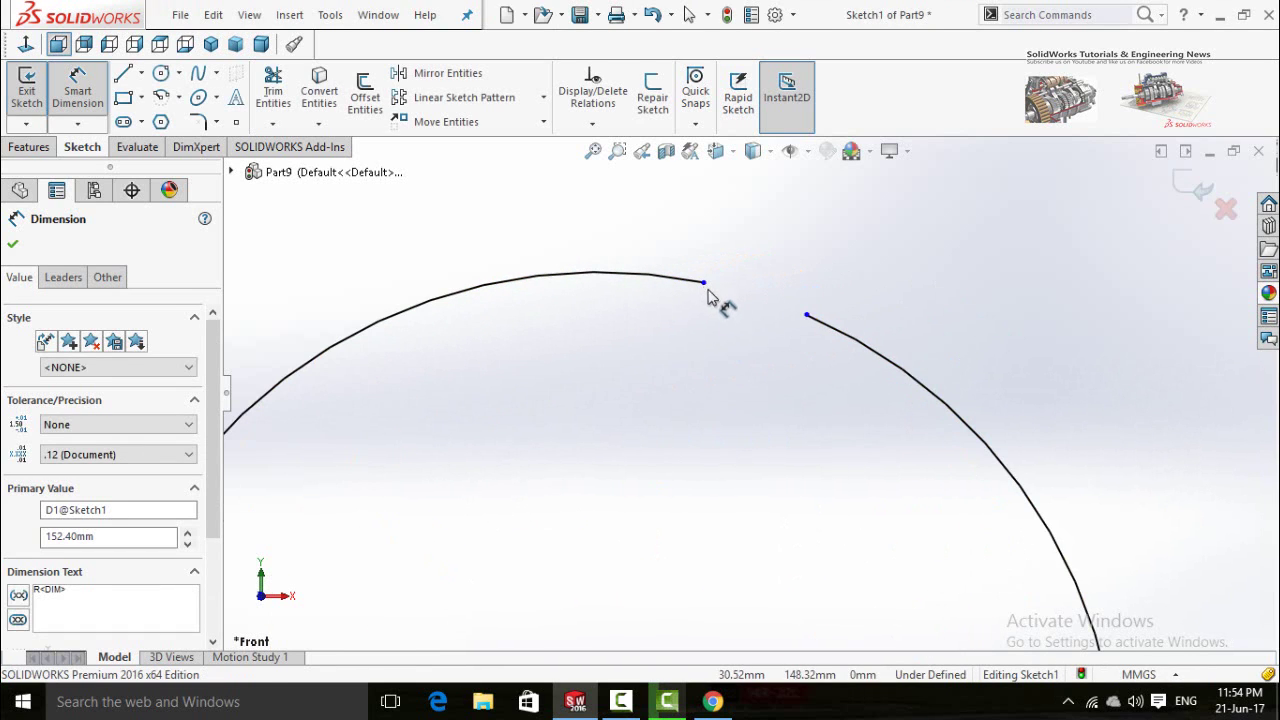
{"action": "left_click", "coordinate": [704, 286]}
{"action": "left_click", "coordinate": [806, 316]}
{"action": "left_click", "coordinate": [590, 326]}
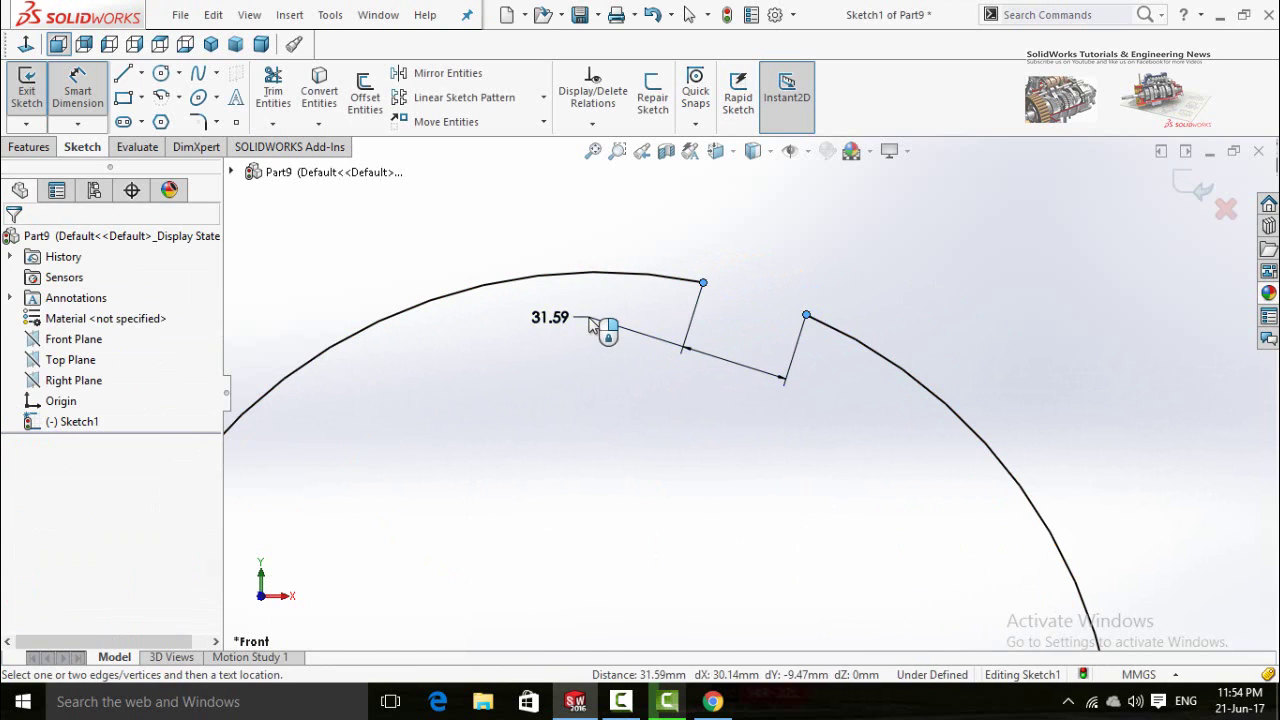
{"action": "type", "text": "2"}
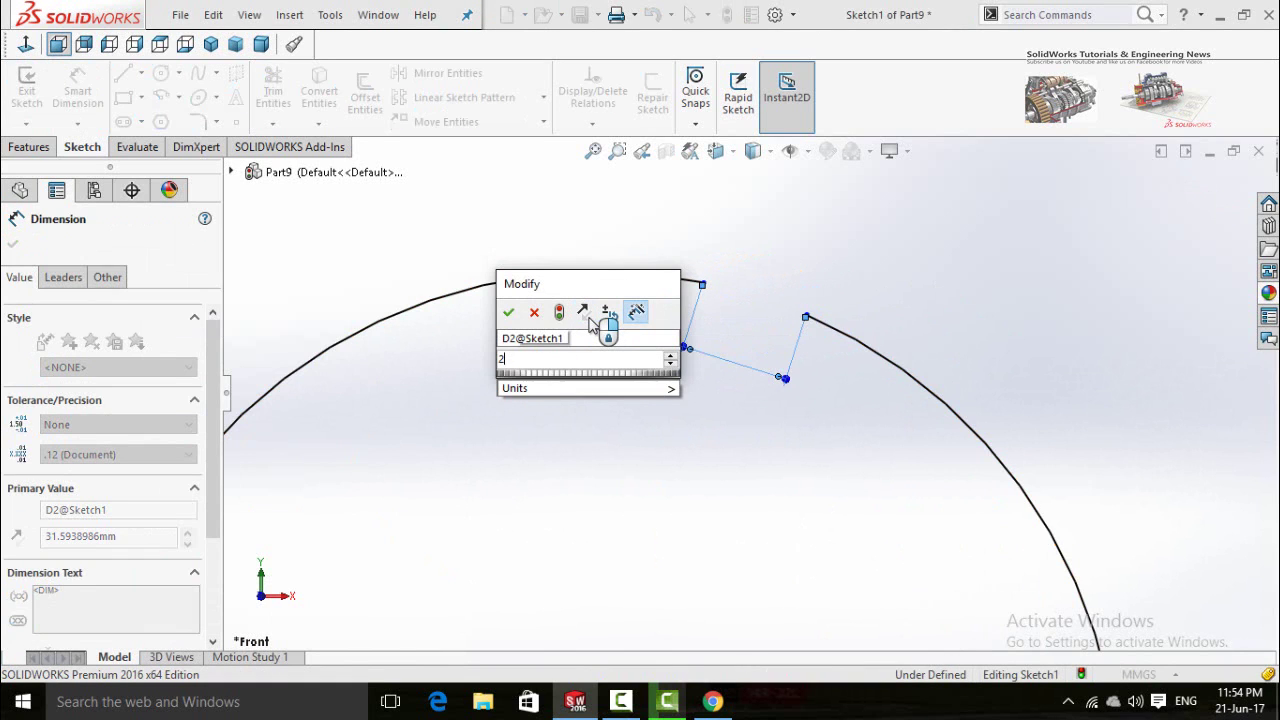
{"action": "key", "text": "Return"}
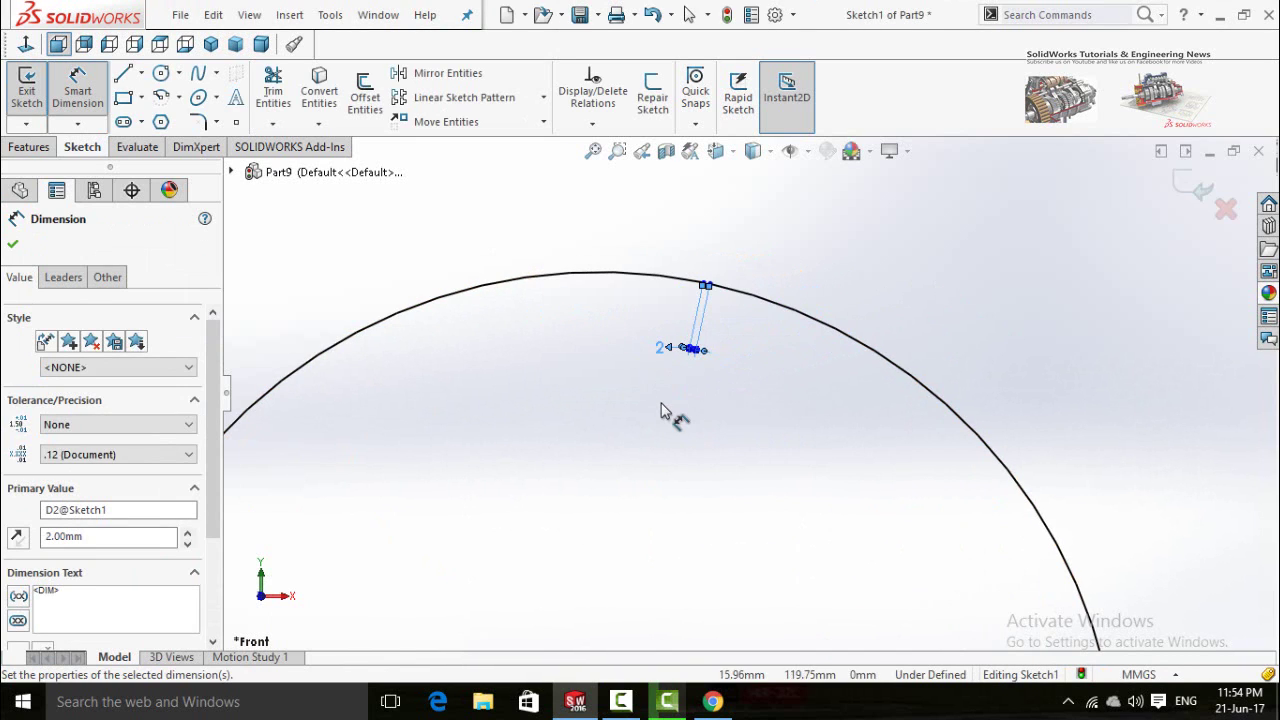
{"action": "scroll", "coordinate": [677, 414], "scroll_direction": "up", "scroll_amount": 5}
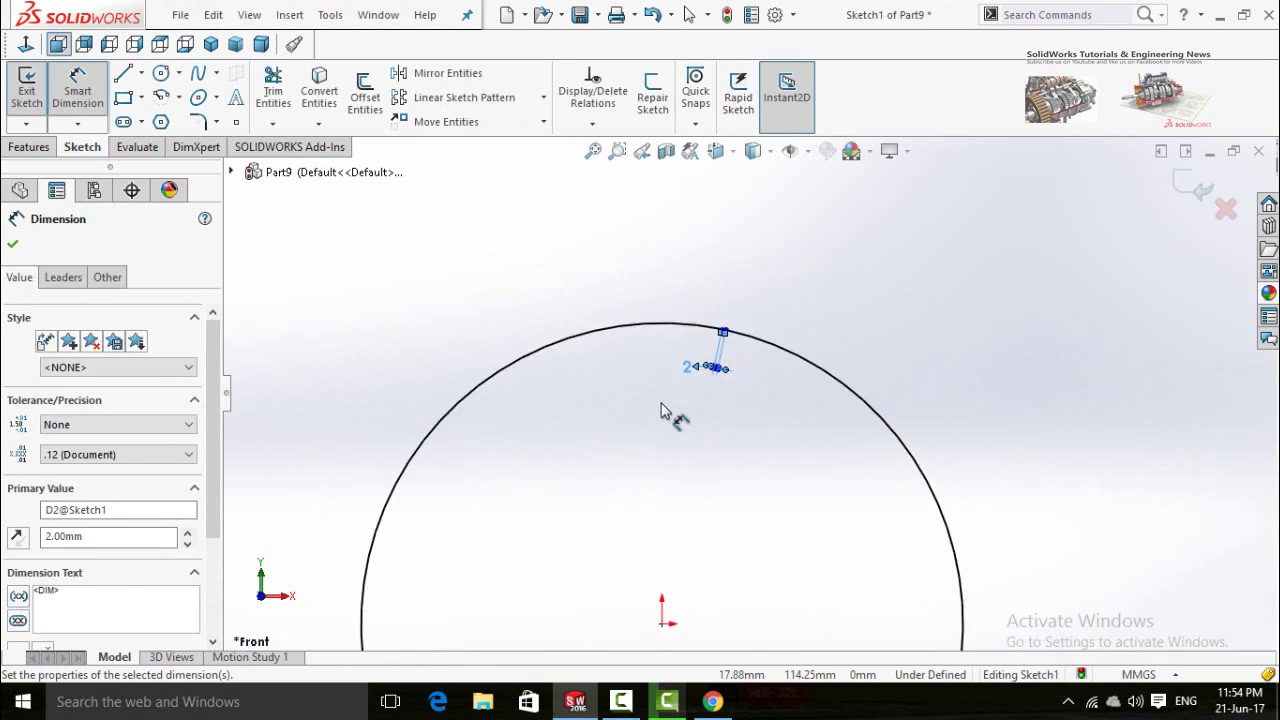
{"action": "left_click", "coordinate": [13, 247]}
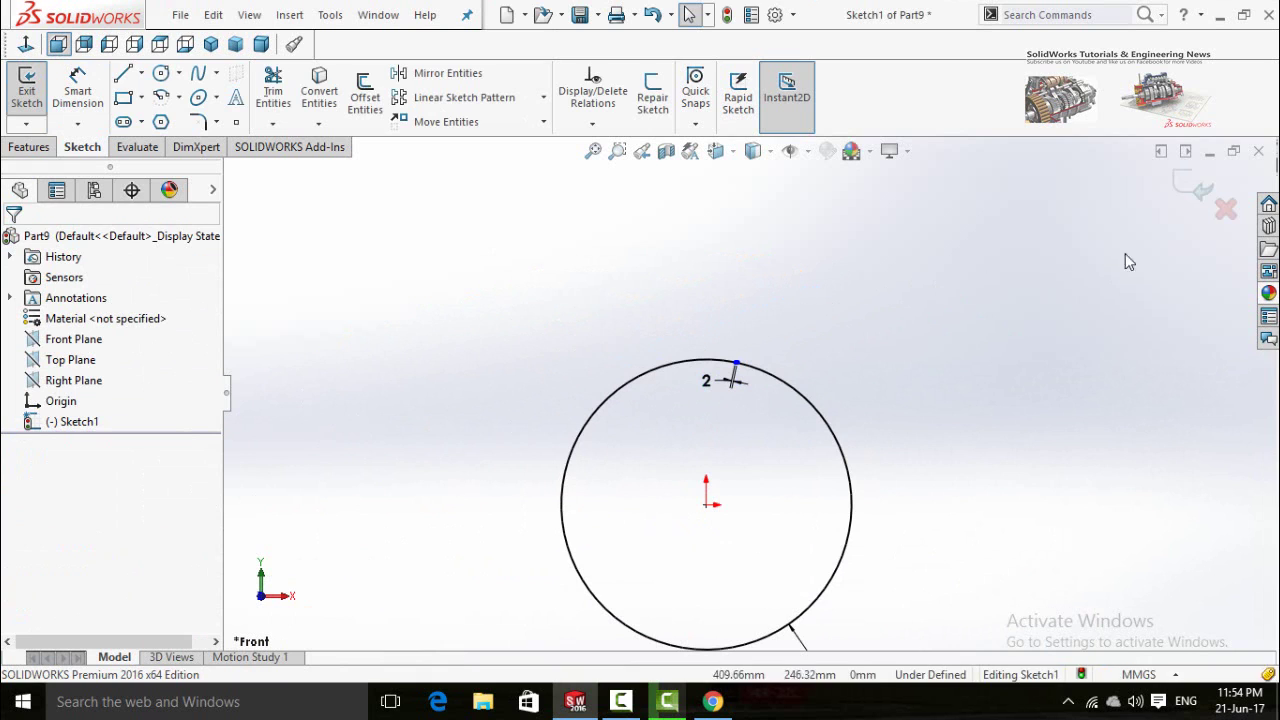
{"action": "left_click", "coordinate": [1192, 194]}
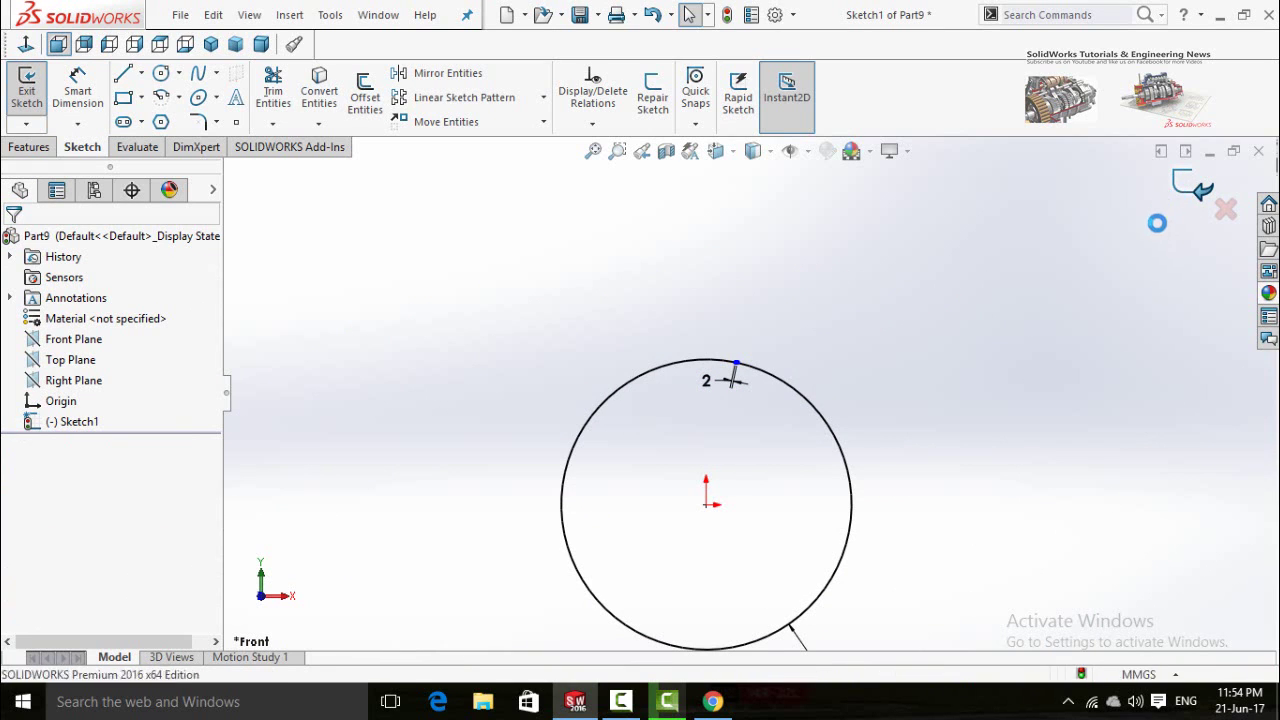
{"action": "scroll", "coordinate": [751, 454], "scroll_direction": "up", "scroll_amount": 4}
{"action": "left_click", "coordinate": [725, 481]}
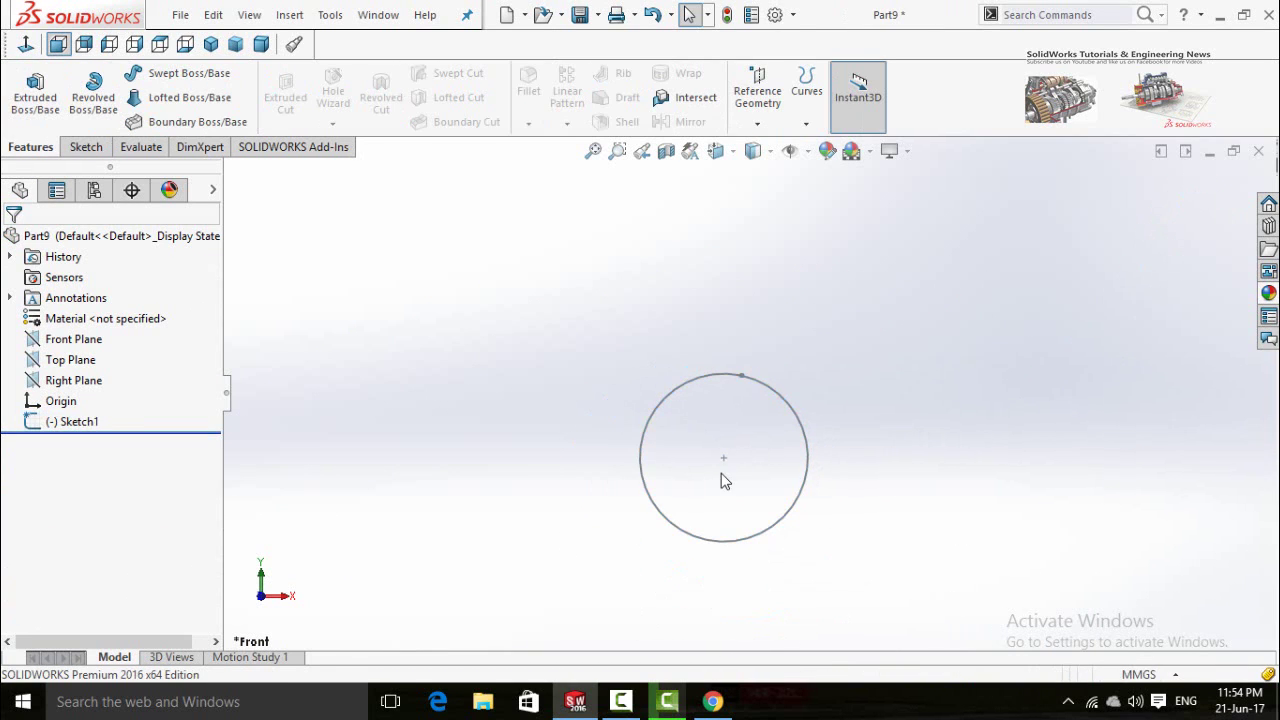
Create a reference plane parallel to the Front Plane at an offset of 609.60 mm.
{"action": "left_click", "coordinate": [82, 346]}
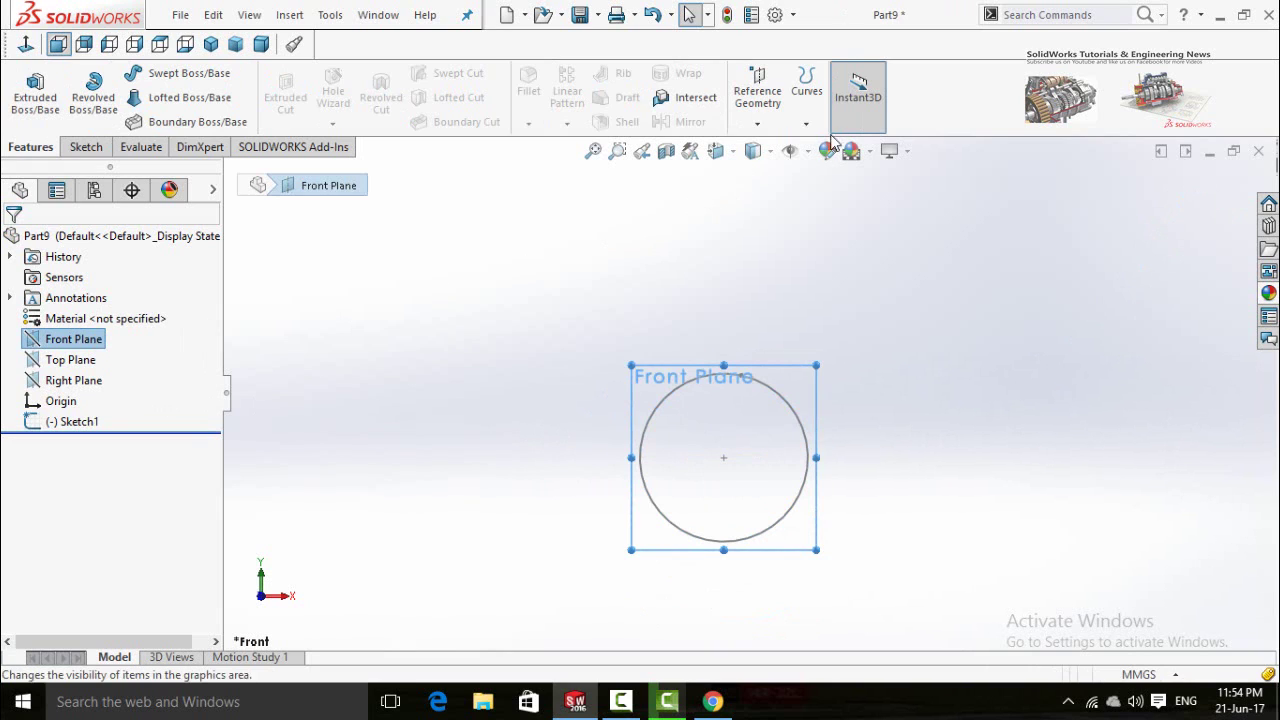
{"action": "left_click", "coordinate": [758, 131]}
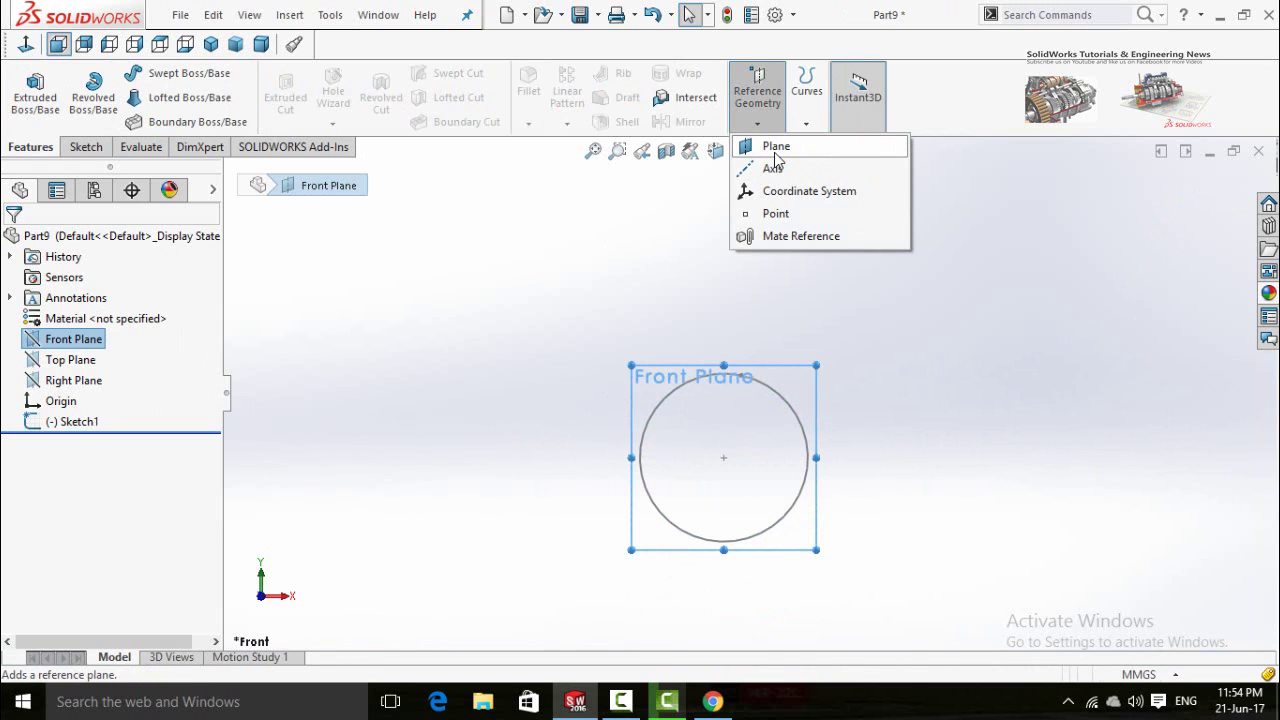
{"action": "left_click", "coordinate": [776, 148]}
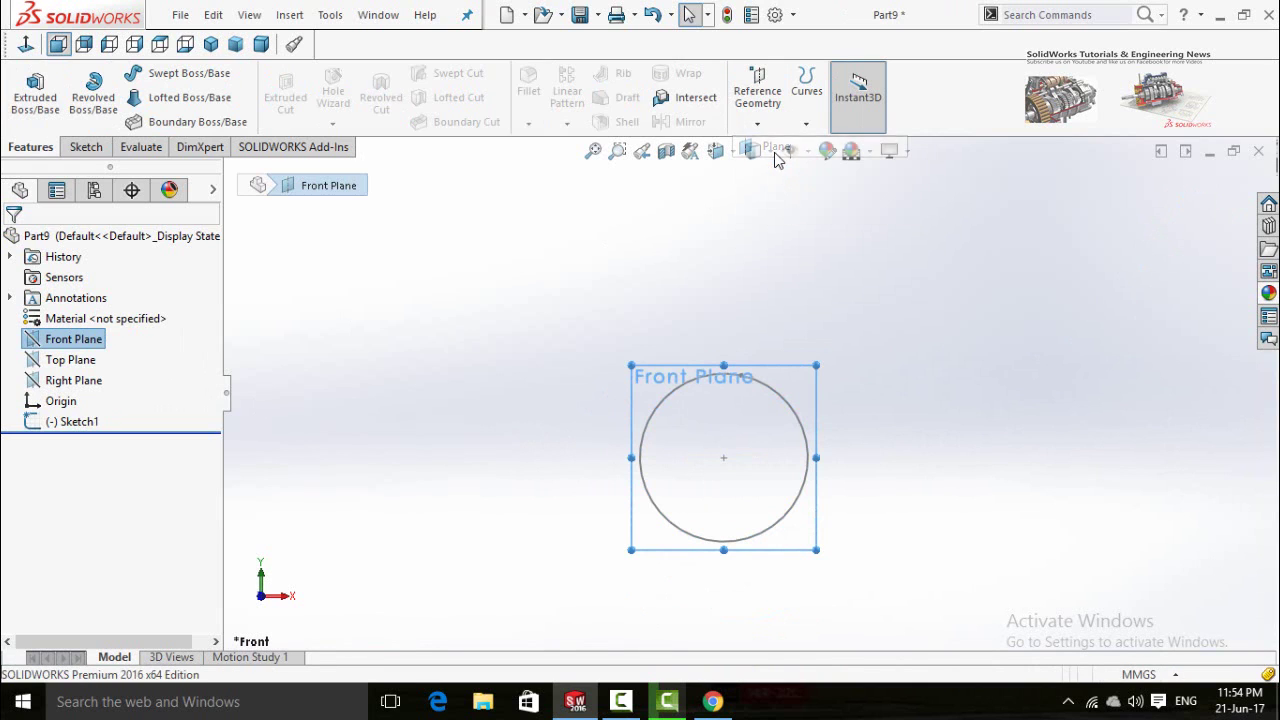
{"action": "left_click", "coordinate": [621, 695]}
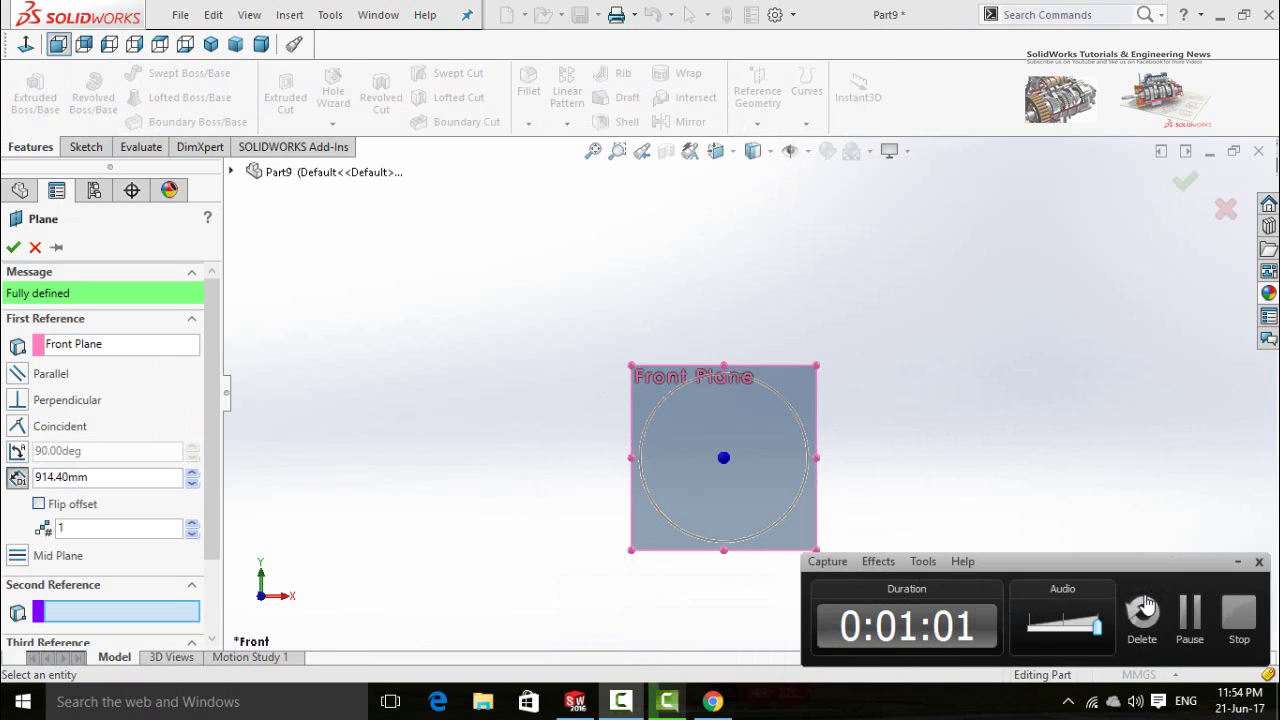
{"action": "left_click", "coordinate": [1192, 614]}
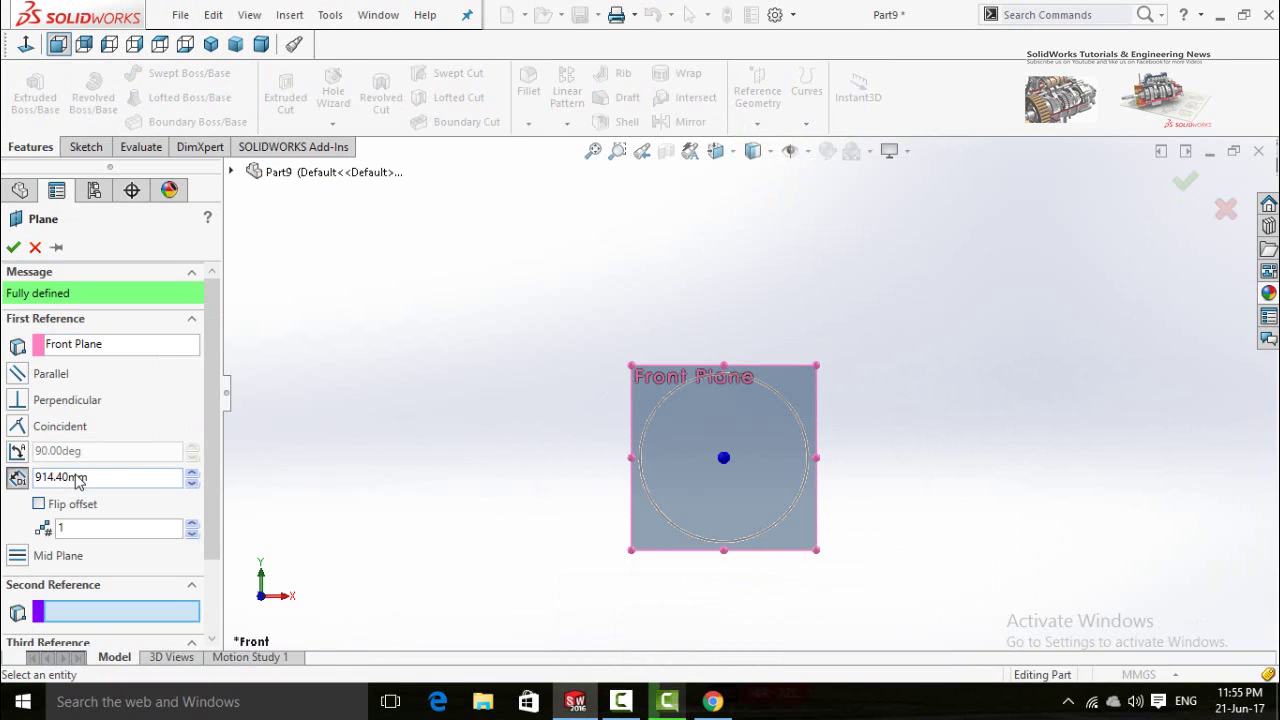
{"action": "scroll", "coordinate": [85, 428], "scroll_direction": "down", "scroll_amount": 2}
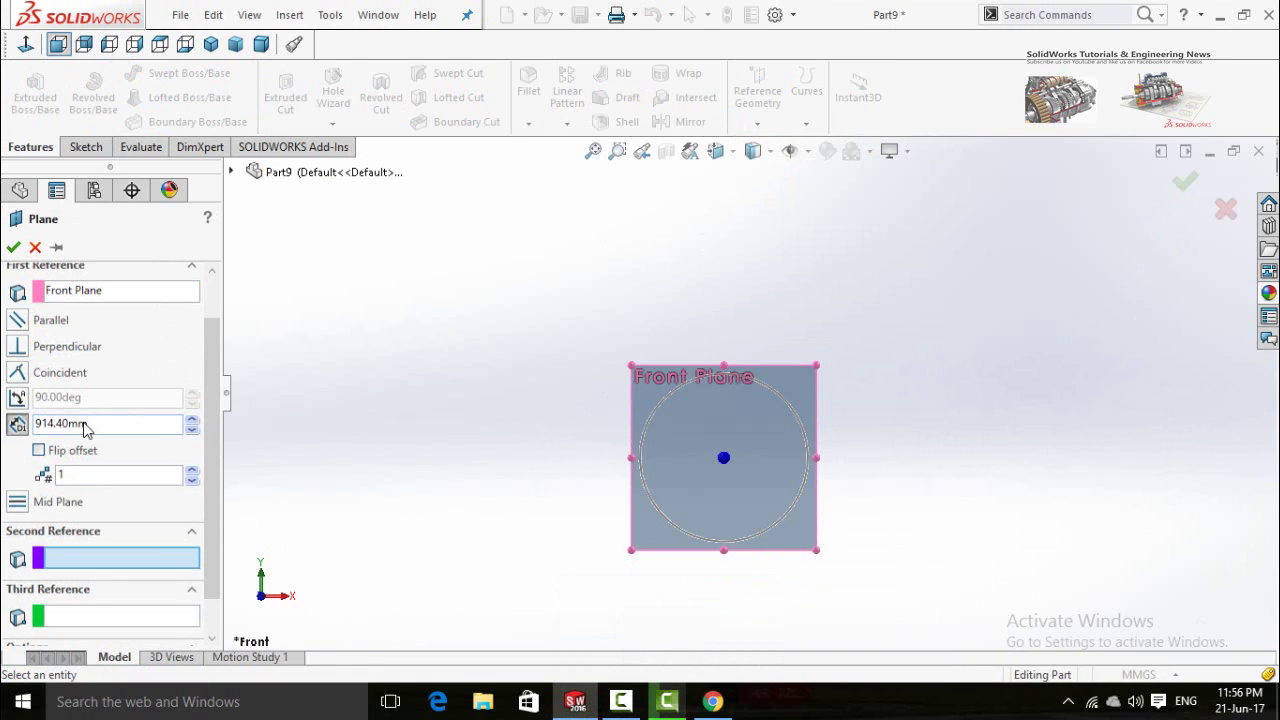
{"action": "double_click", "coordinate": [85, 428]}
{"action": "key", "text": "Return"}
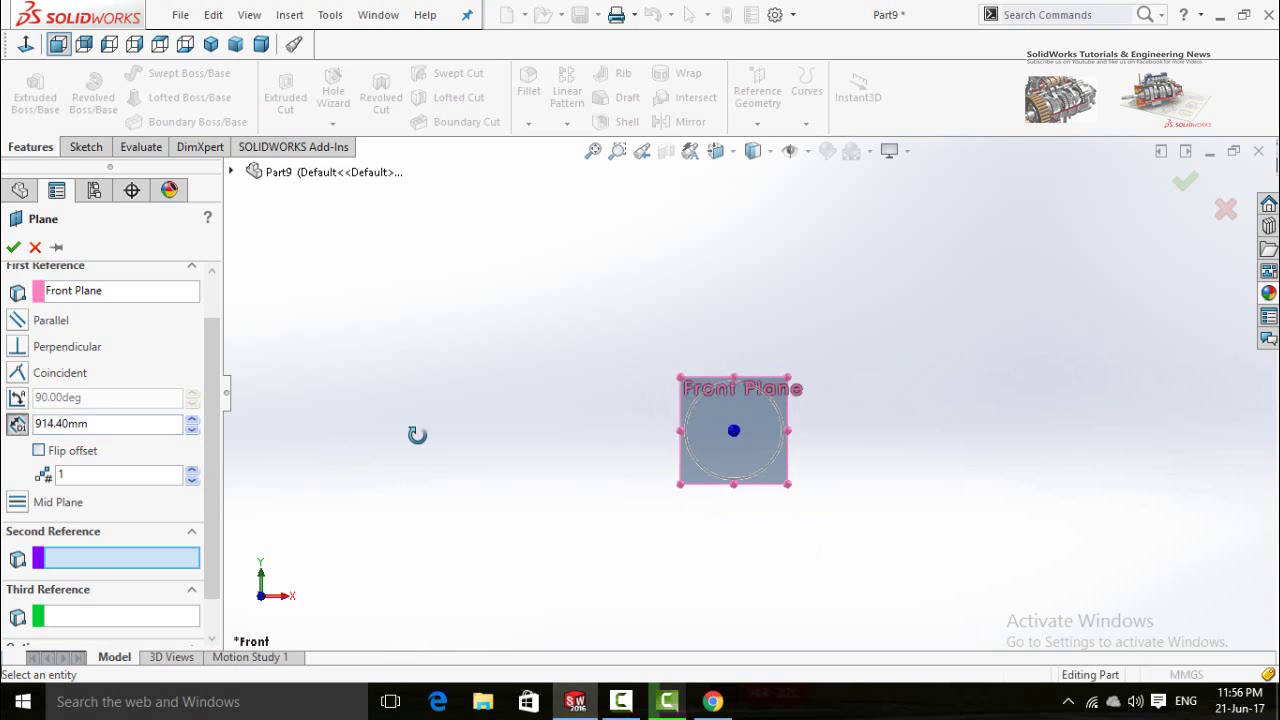
{"action": "middle_click_drag", "start_coordinate": [417, 434], "coordinate": [484, 440]}
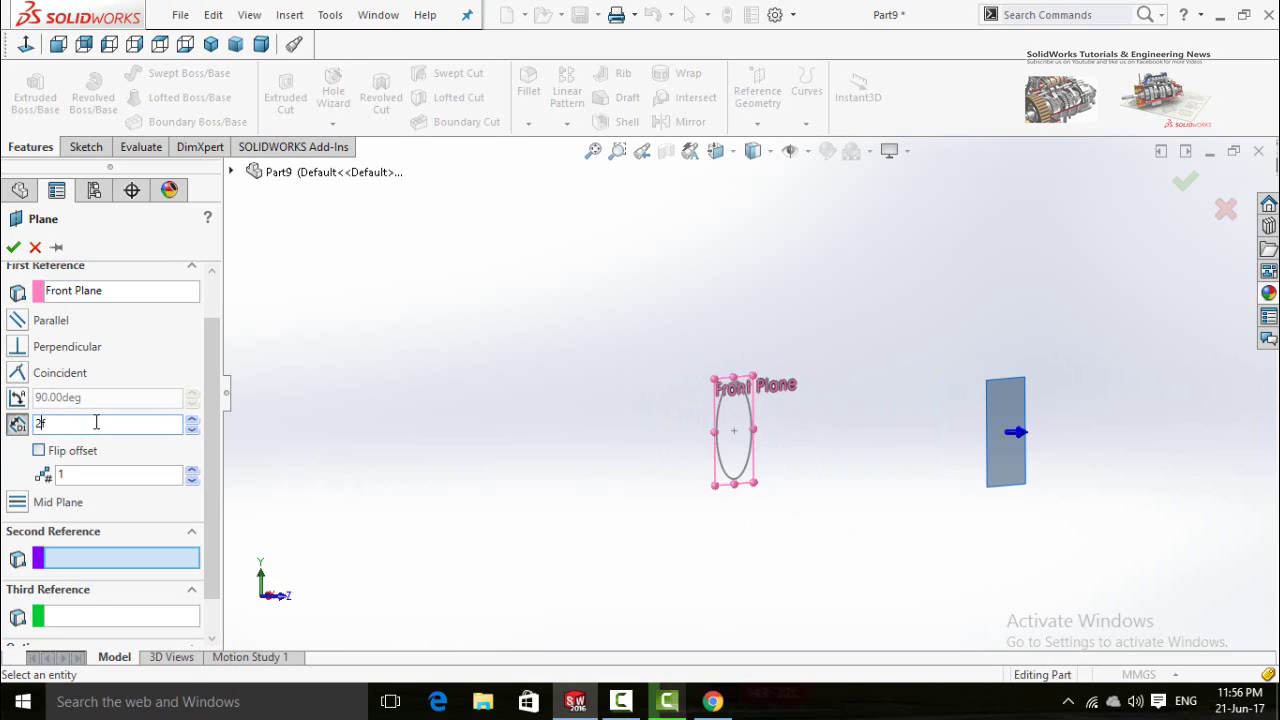
{"action": "key", "text": "Return"}
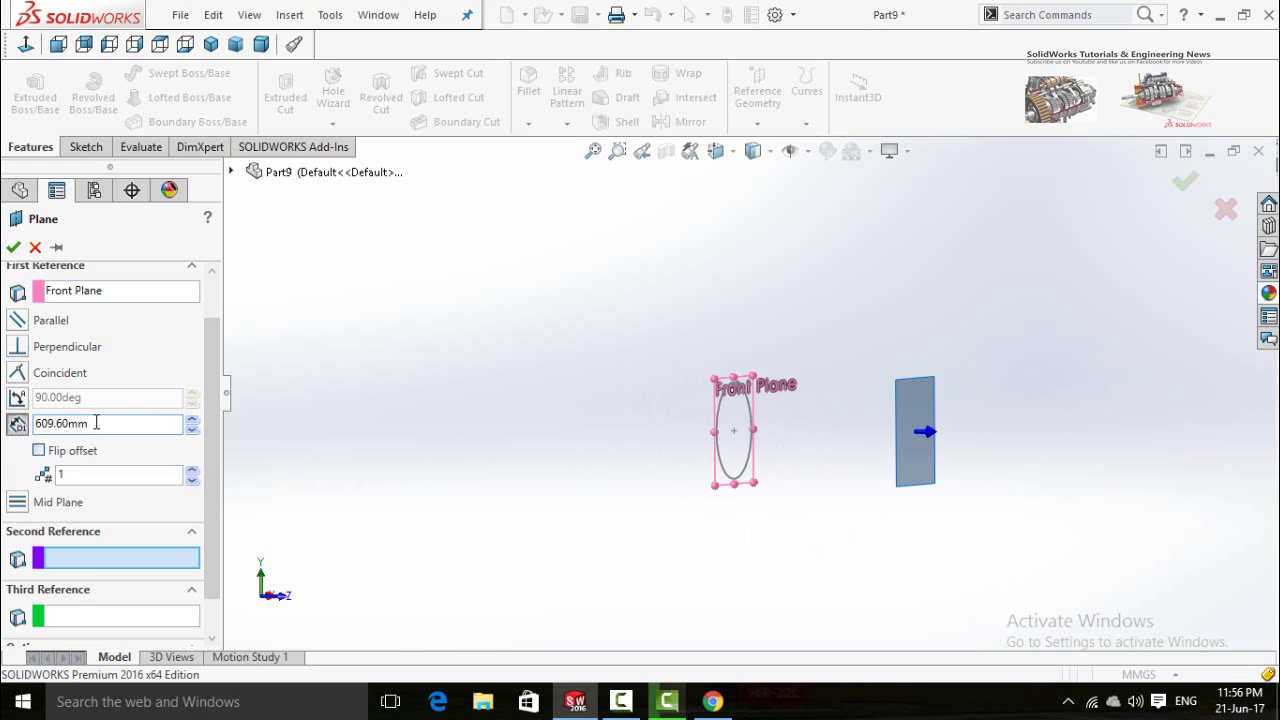
{"action": "left_click", "coordinate": [12, 247]}
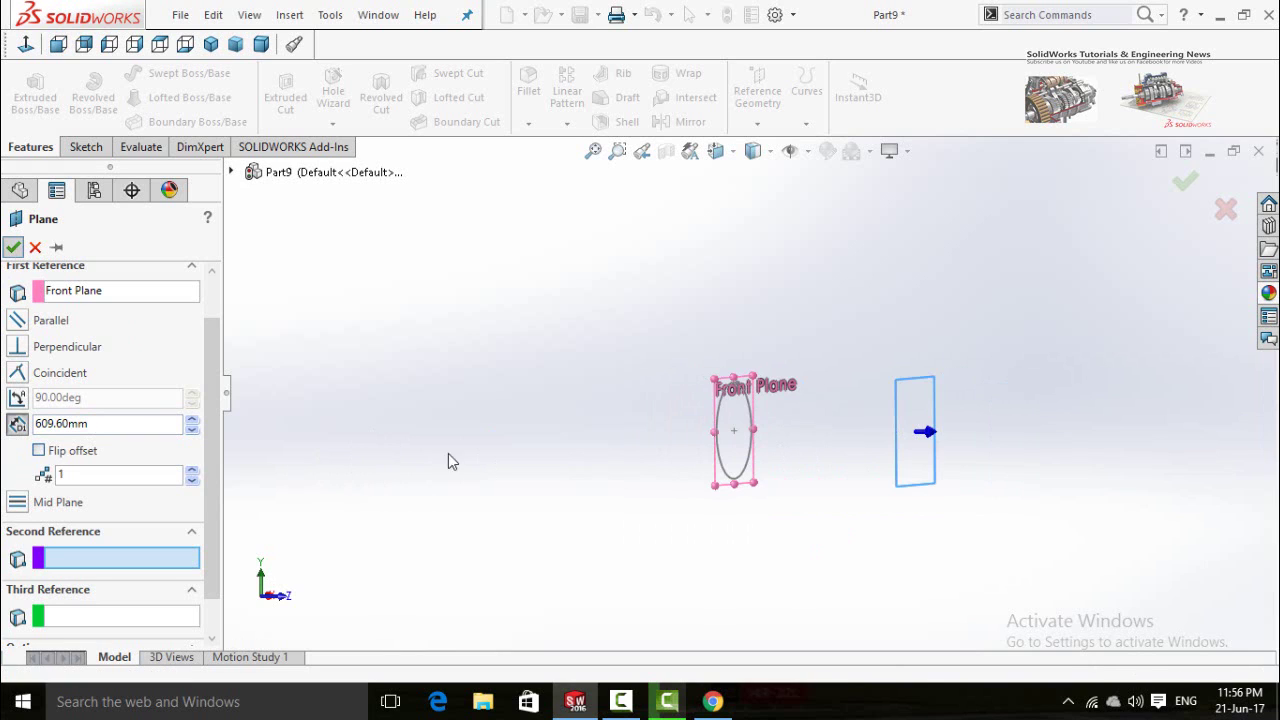
On the new offset plane, sketch a nearly closed centre-point arc around the origin with a radius of about 300 mm.
{"action": "left_click", "coordinate": [920, 457]}
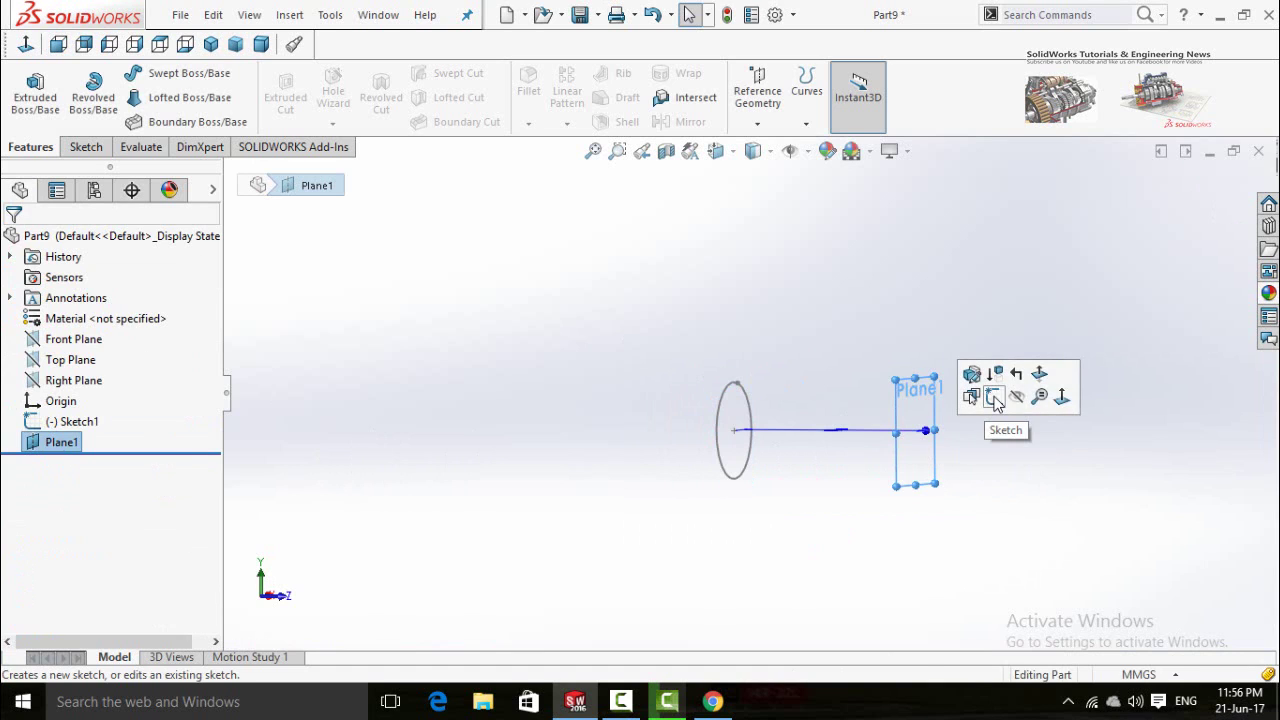
{"action": "left_click", "coordinate": [995, 400]}
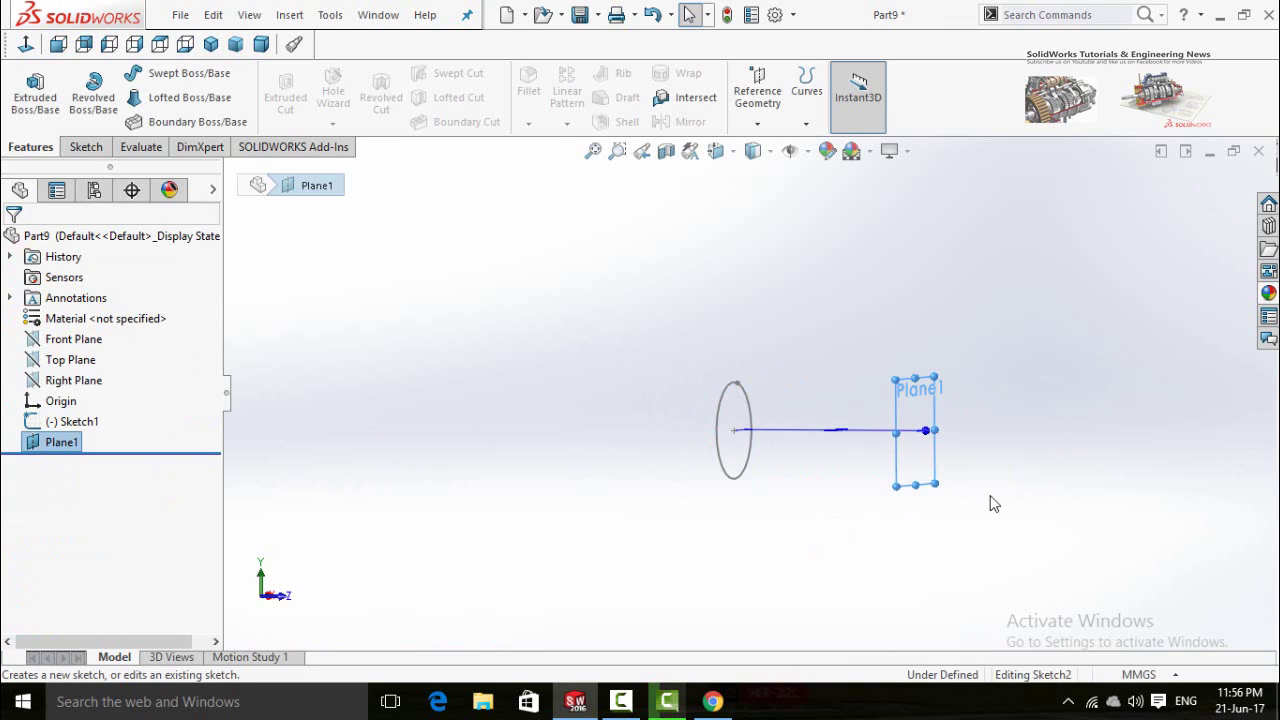
{"action": "left_click", "coordinate": [22, 48]}
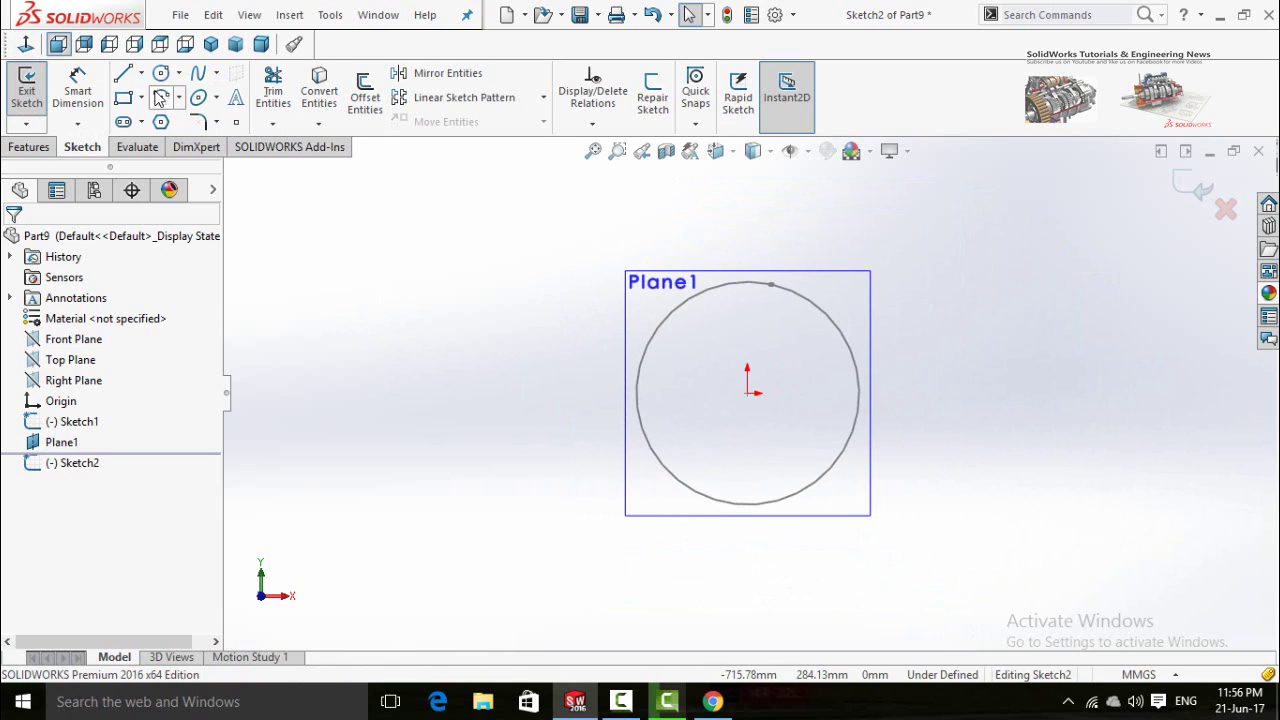
{"action": "left_click", "coordinate": [160, 97]}
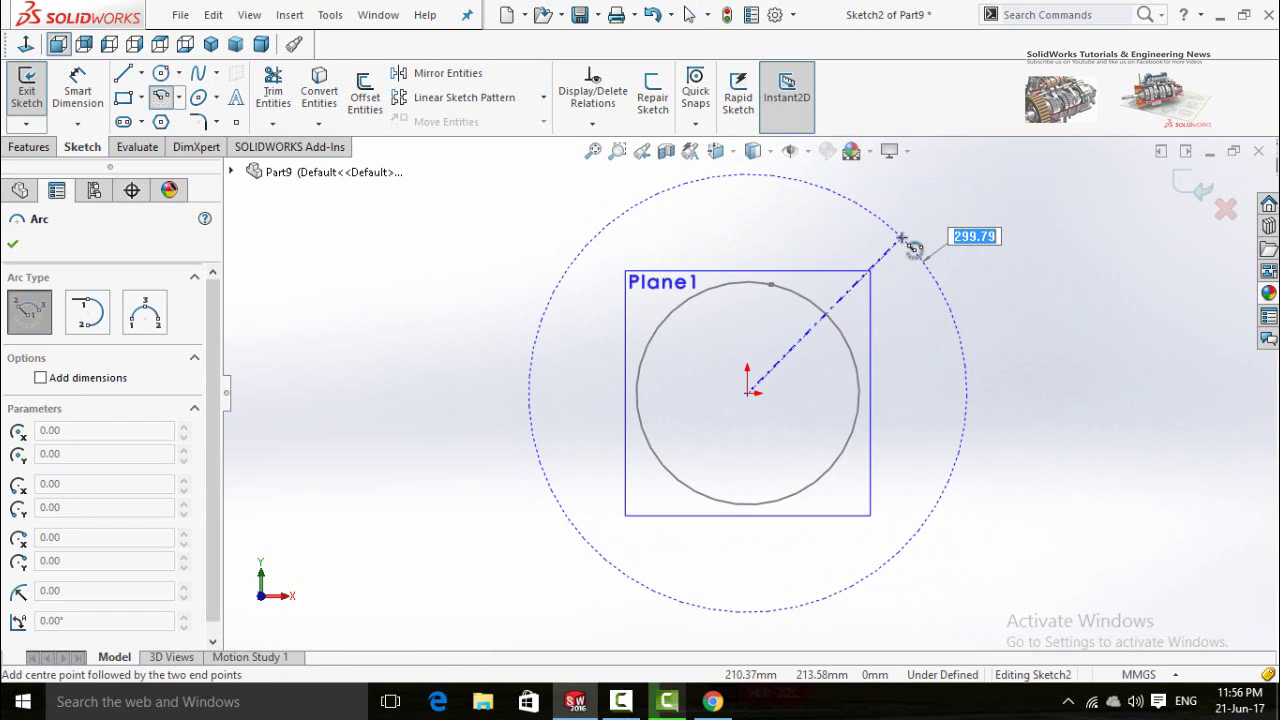
{"action": "left_click", "coordinate": [903, 238]}
{"action": "left_click", "coordinate": [926, 265]}
{"action": "key", "text": "f"}
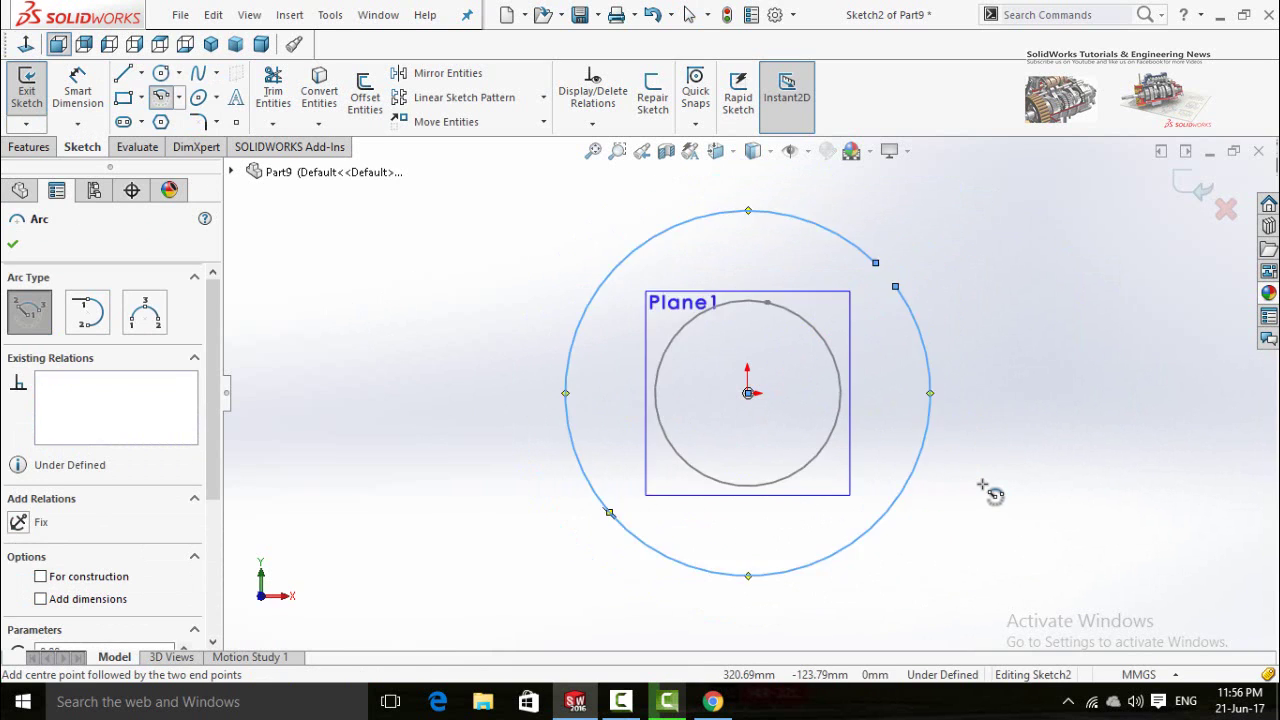
Dimension the outer arc's radius as 254 mm.
{"action": "right_click_drag", "start_coordinate": [985, 479], "coordinate": [982, 375]}
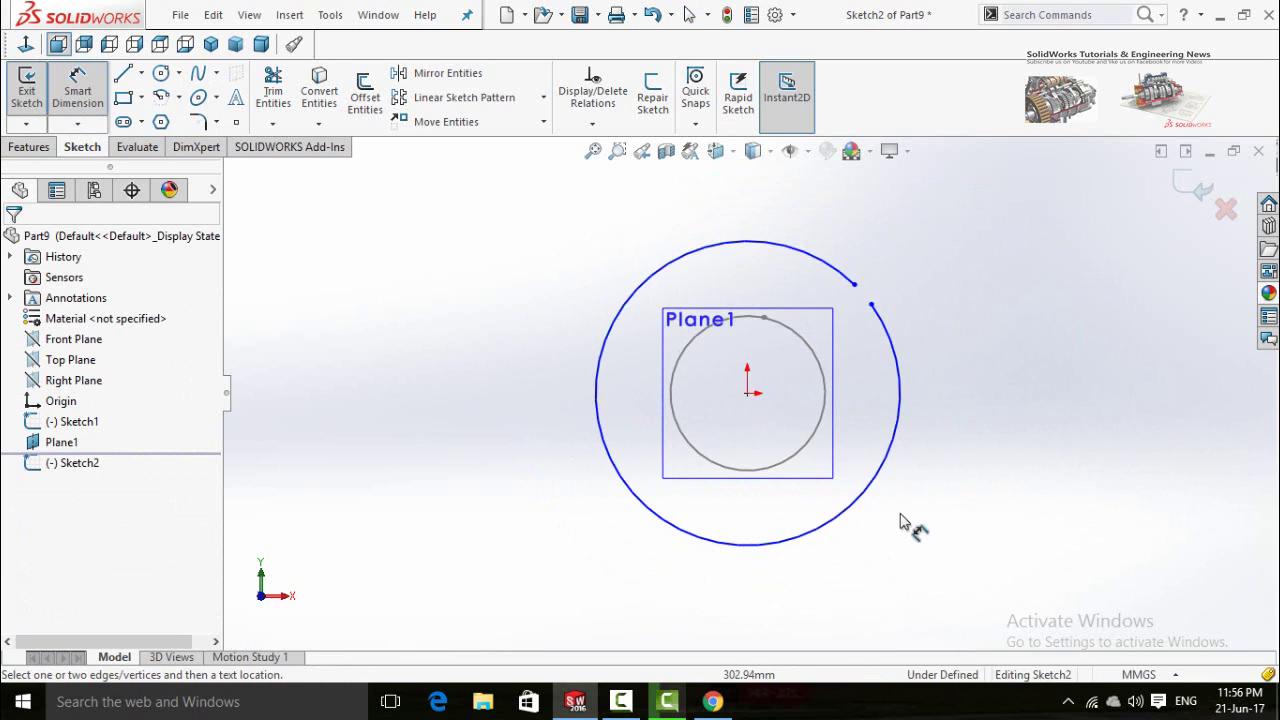
{"action": "scroll", "coordinate": [858, 515], "scroll_direction": "up", "scroll_amount": 1}
{"action": "scroll", "coordinate": [795, 515], "scroll_direction": "down", "scroll_amount": 1}
{"action": "left_click", "coordinate": [797, 508]}
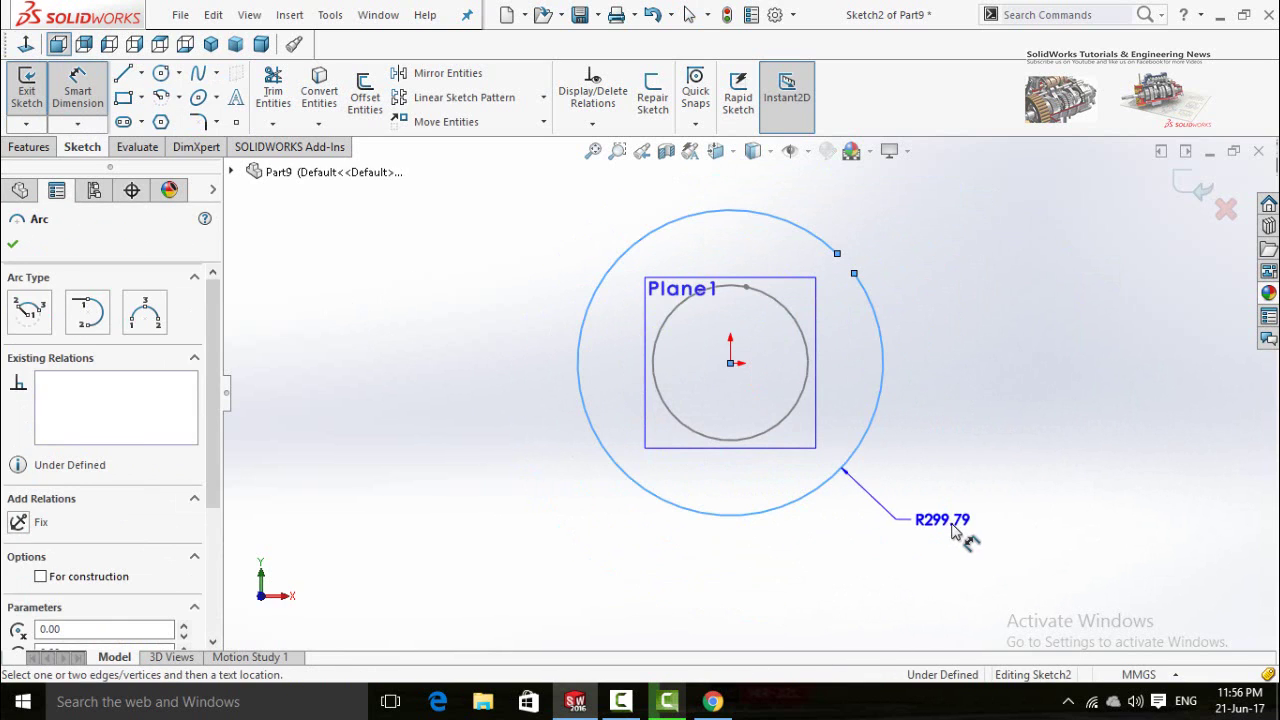
{"action": "left_click", "coordinate": [950, 533]}
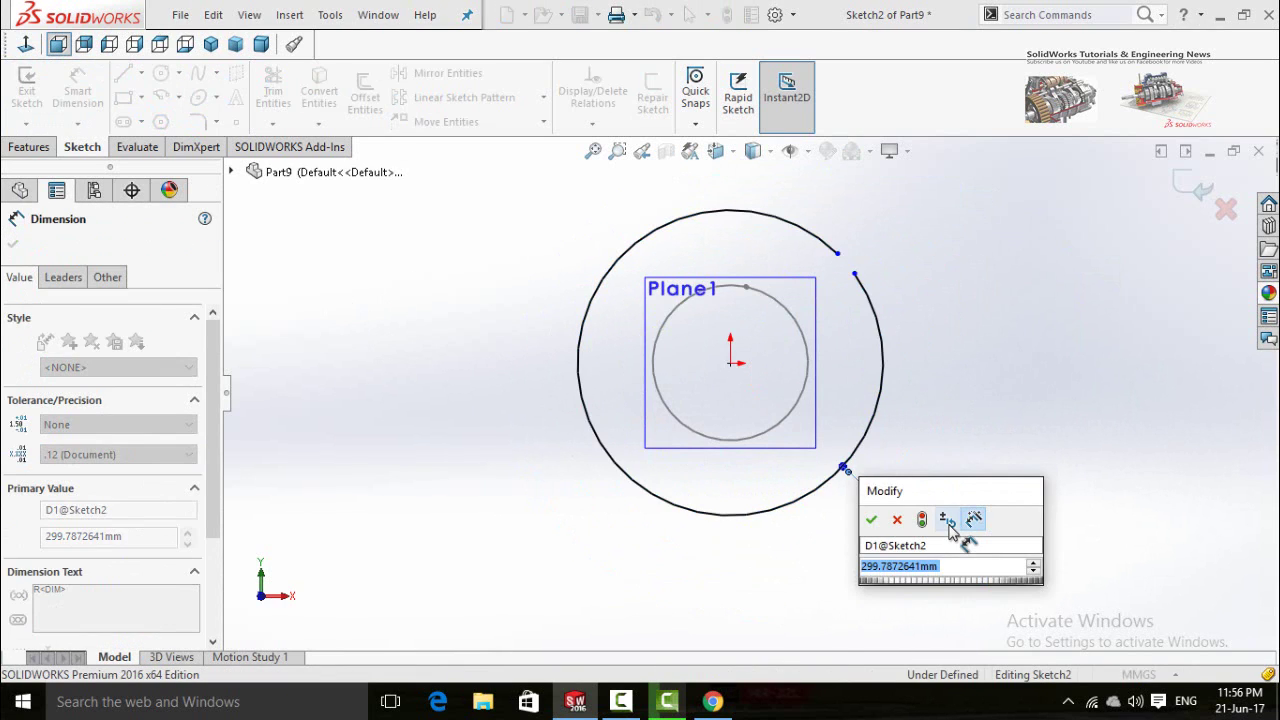
{"action": "type", "text": "254"}
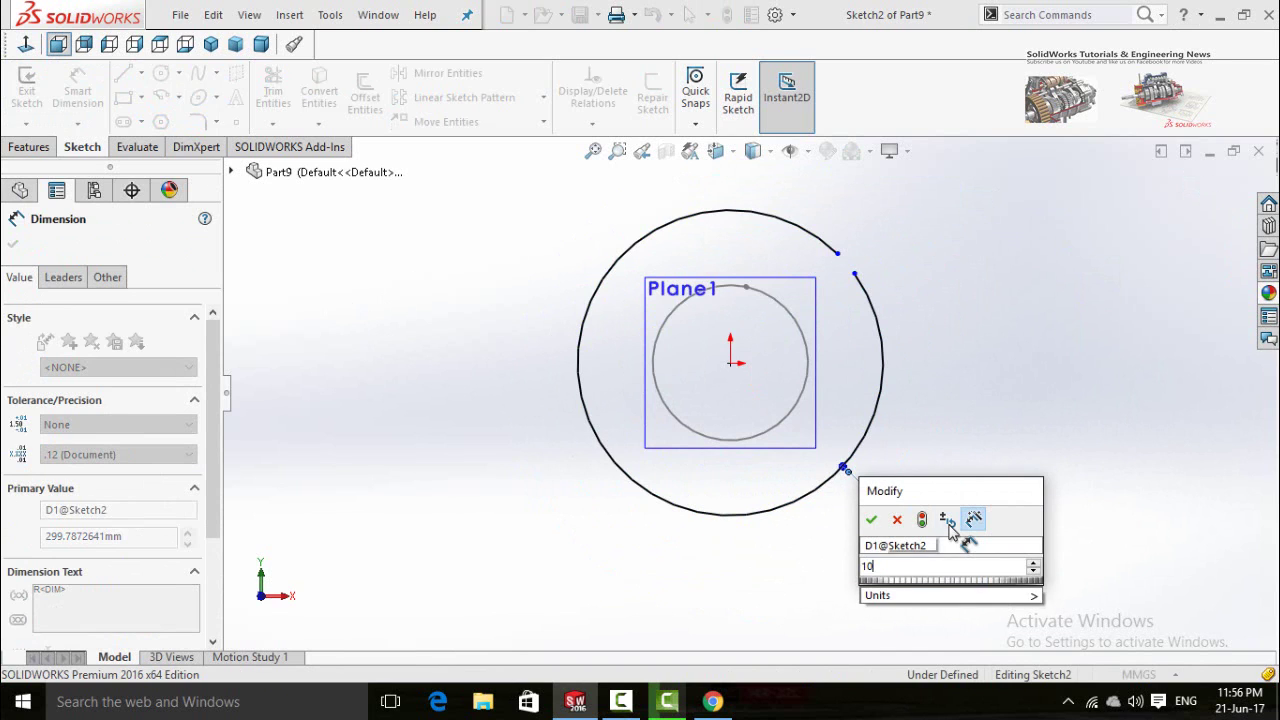
{"action": "key", "text": "Return"}
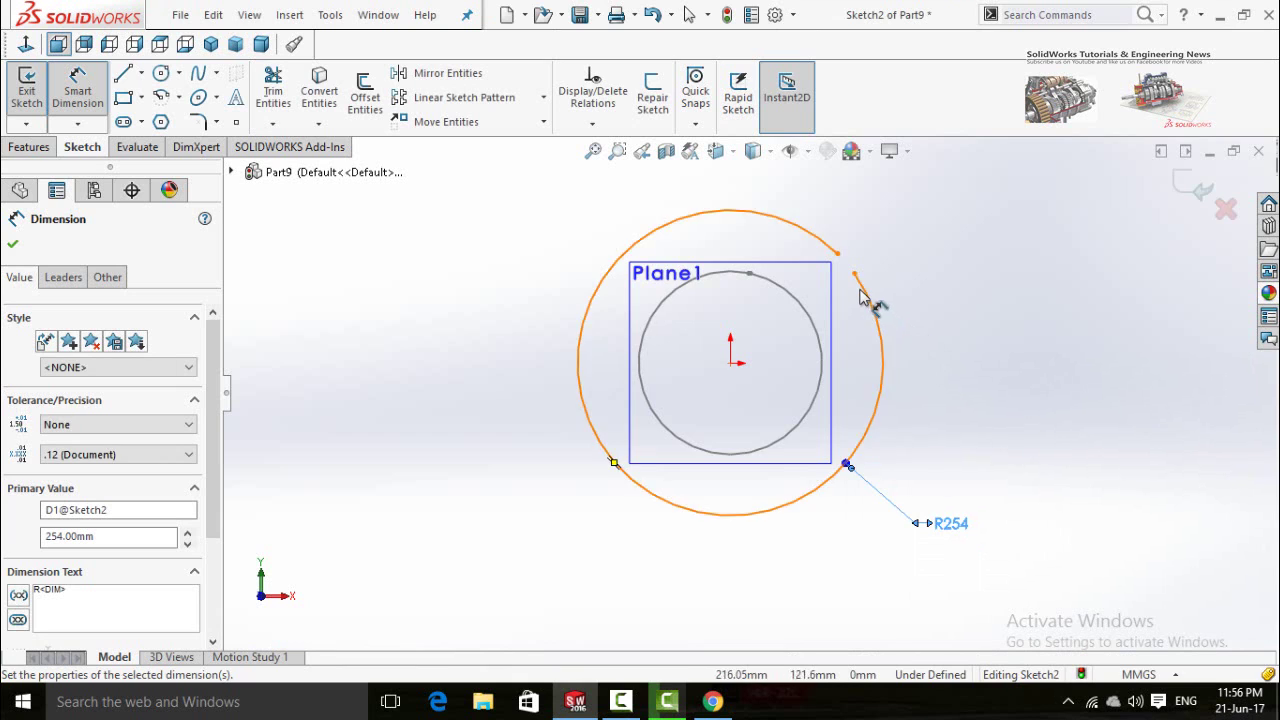
Dimension the distance between the outer arc's two endpoints as 2 mm.
{"action": "scroll", "coordinate": [855, 283], "scroll_direction": "down", "scroll_amount": 4}
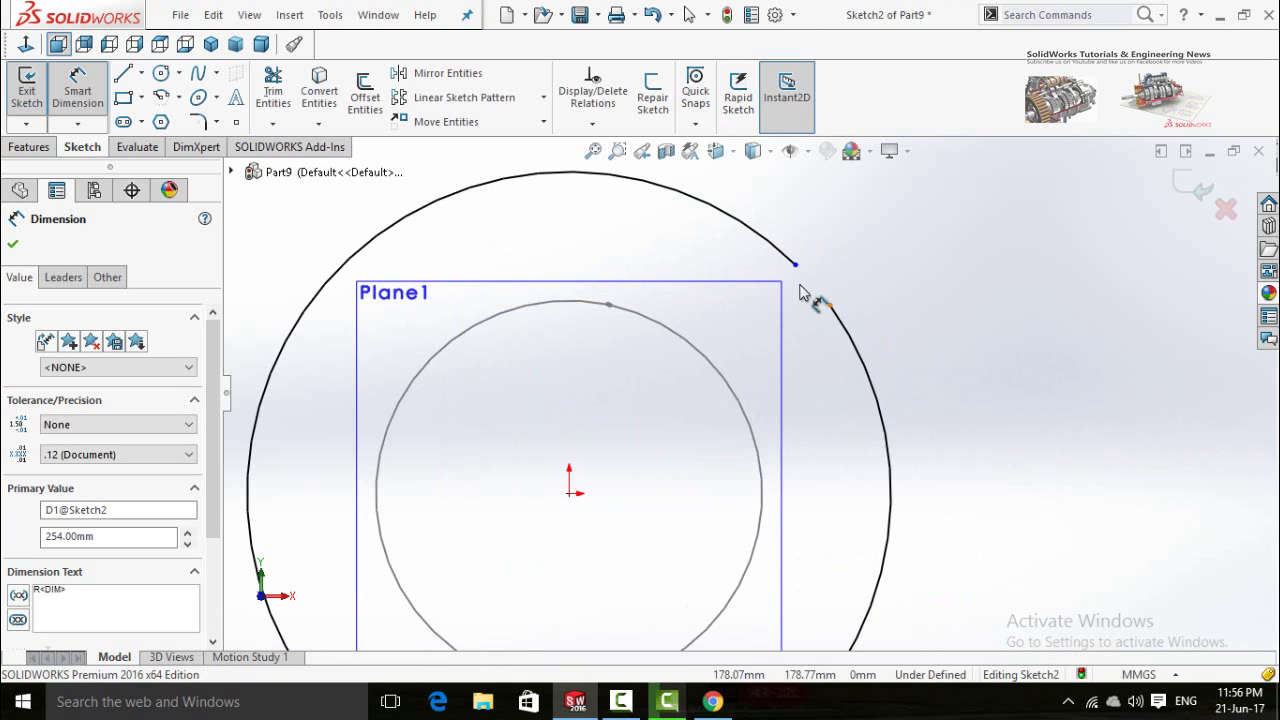
{"action": "left_click", "coordinate": [827, 306]}
{"action": "left_click", "coordinate": [794, 264]}
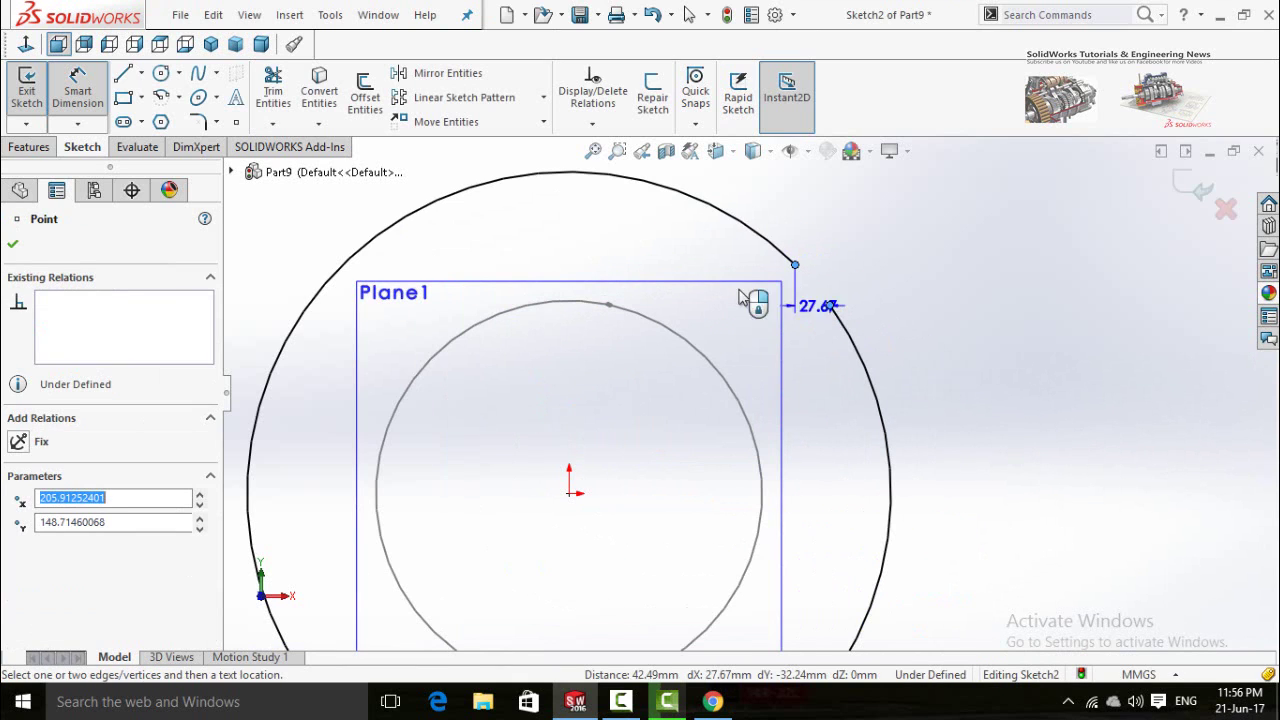
{"action": "left_click", "coordinate": [683, 234]}
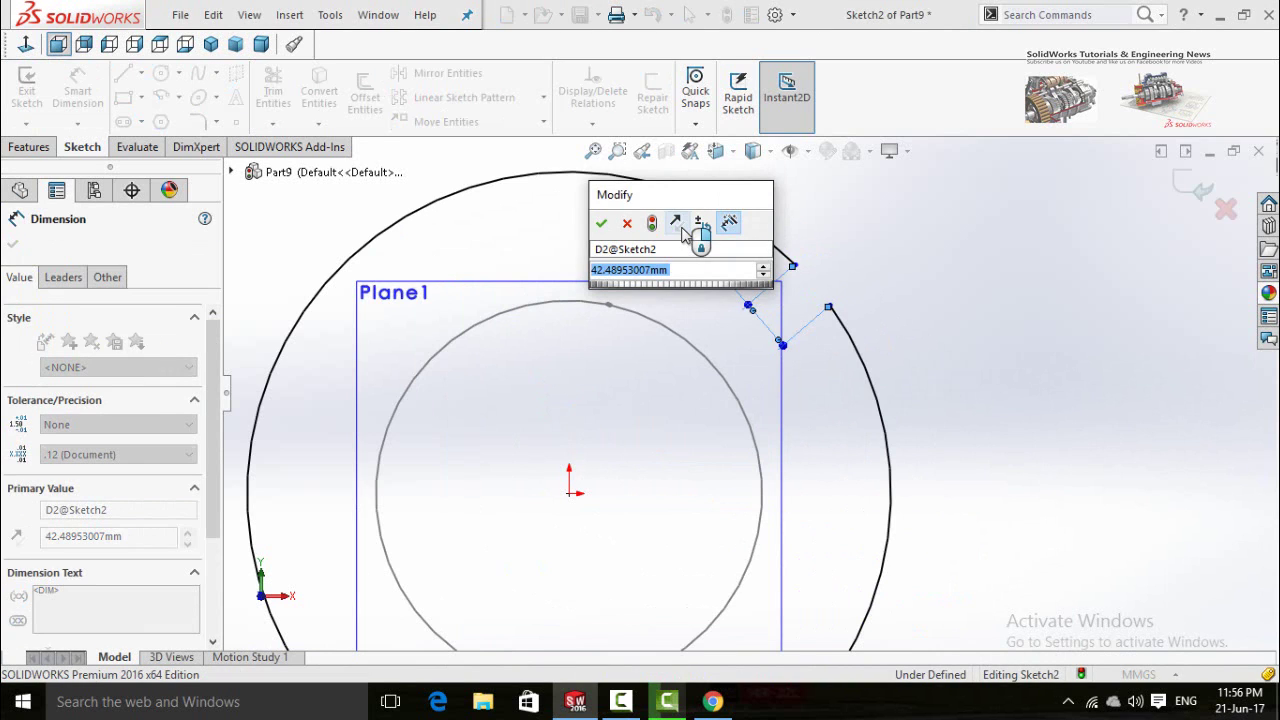
{"action": "type", "text": "2"}
{"action": "key", "text": "Return"}
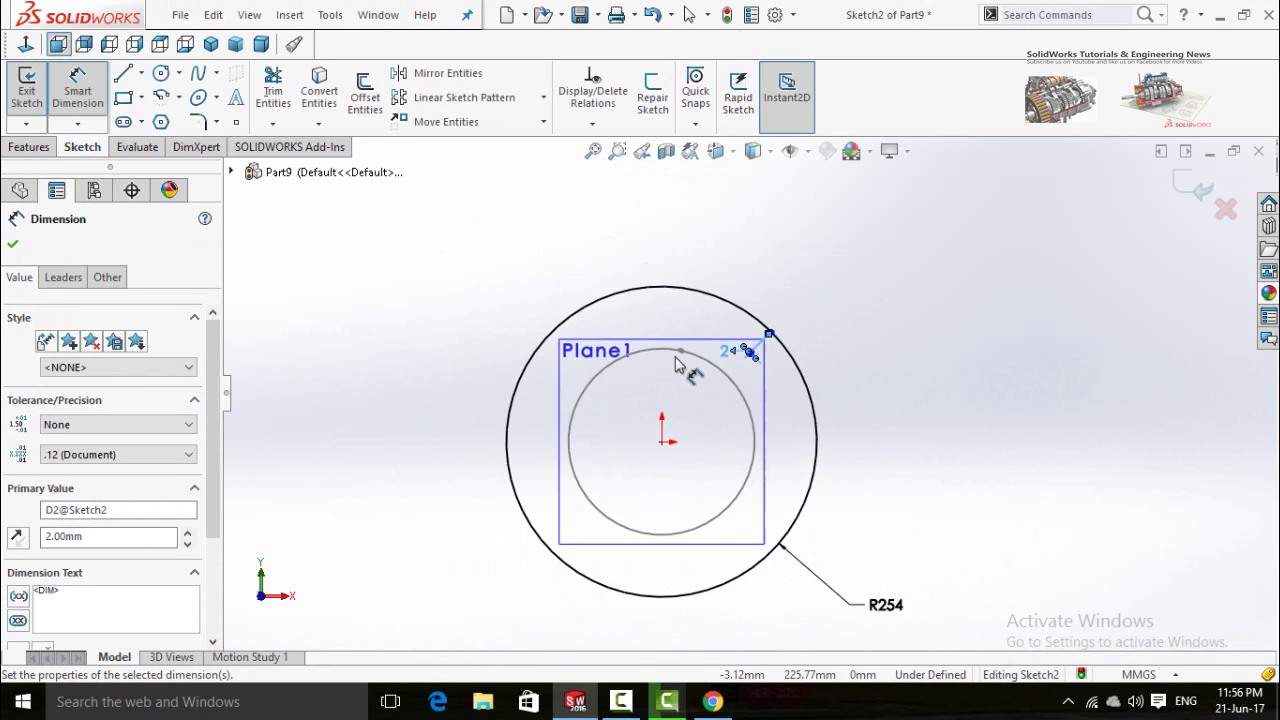
{"action": "left_click", "coordinate": [13, 245]}
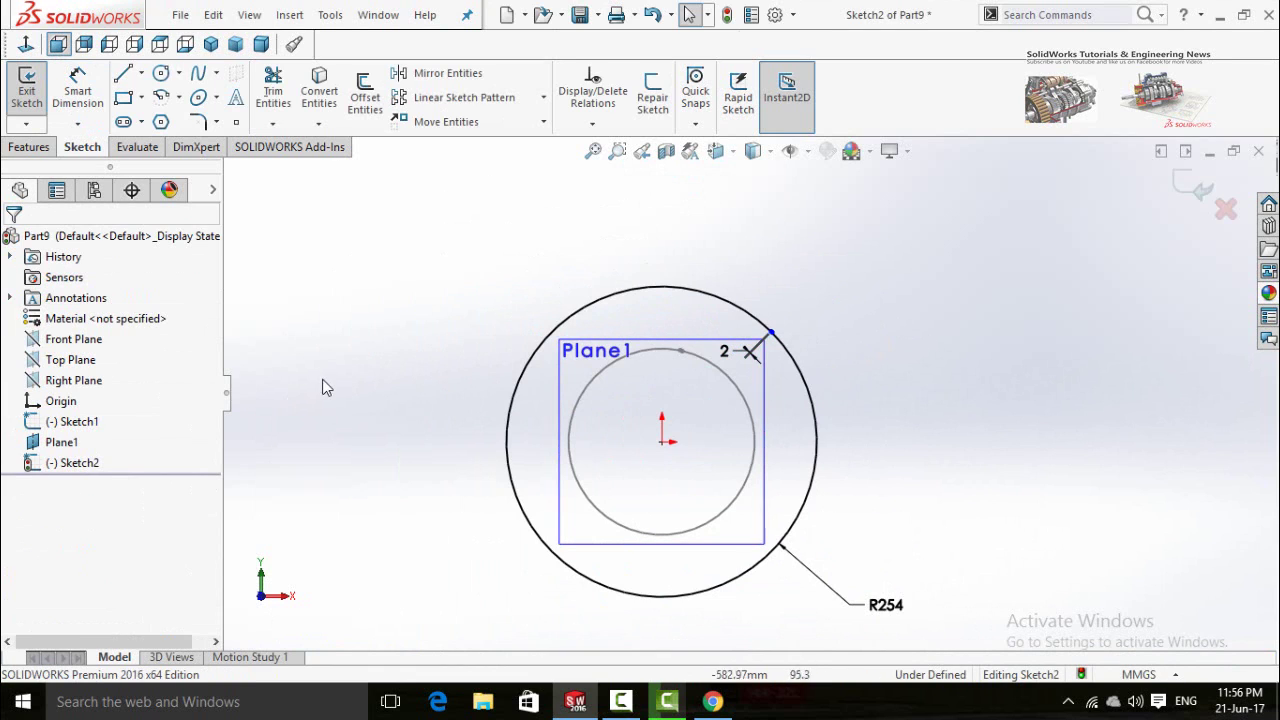
Hide the offset reference plane.
{"action": "right_click", "coordinate": [37, 446]}
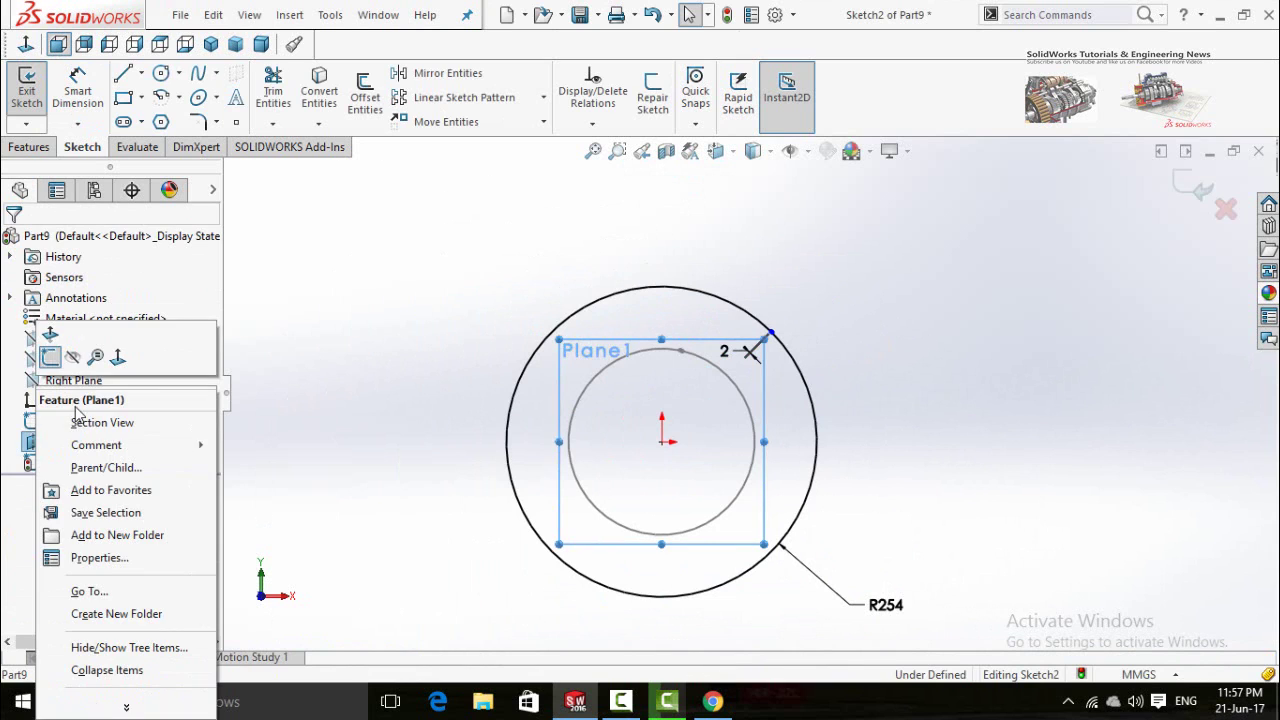
{"action": "left_click", "coordinate": [73, 357]}
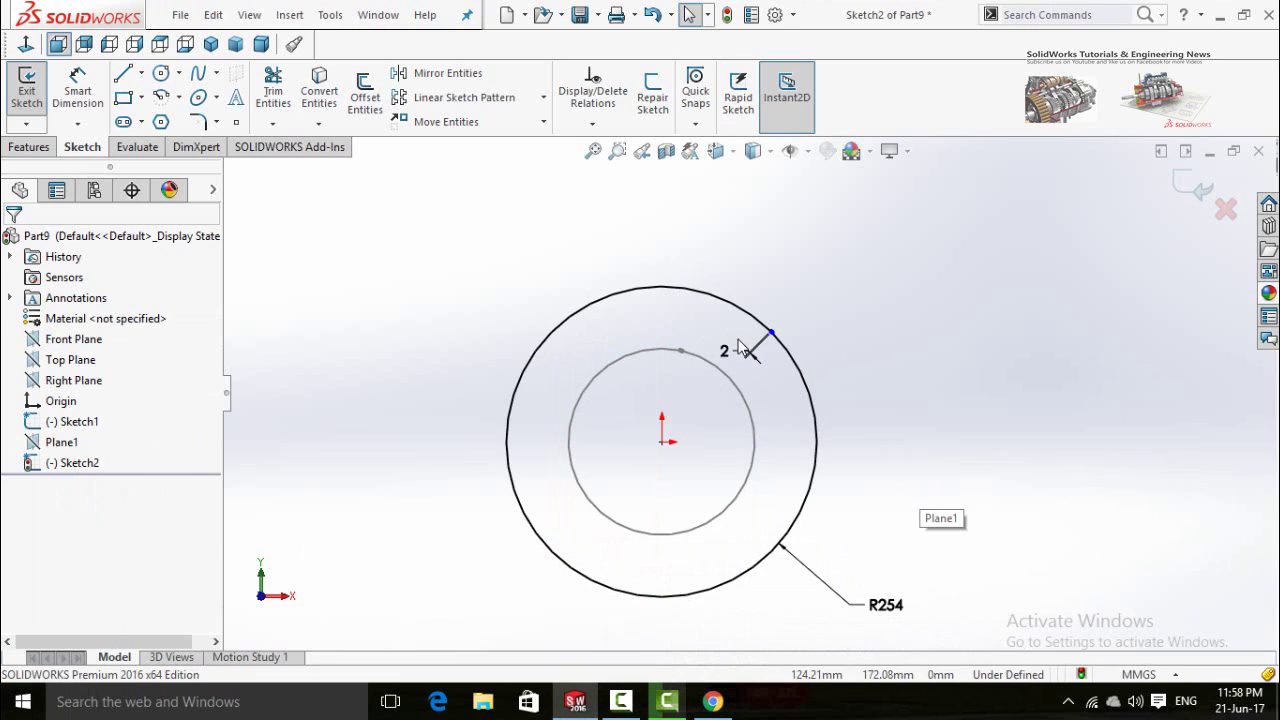
Reposition the outer arc's gap along the arc, moving an endpoint to about X 81 mm, Y 241 mm, near the inner arc's gap.
{"action": "scroll", "coordinate": [740, 348], "scroll_direction": "down", "scroll_amount": 5}
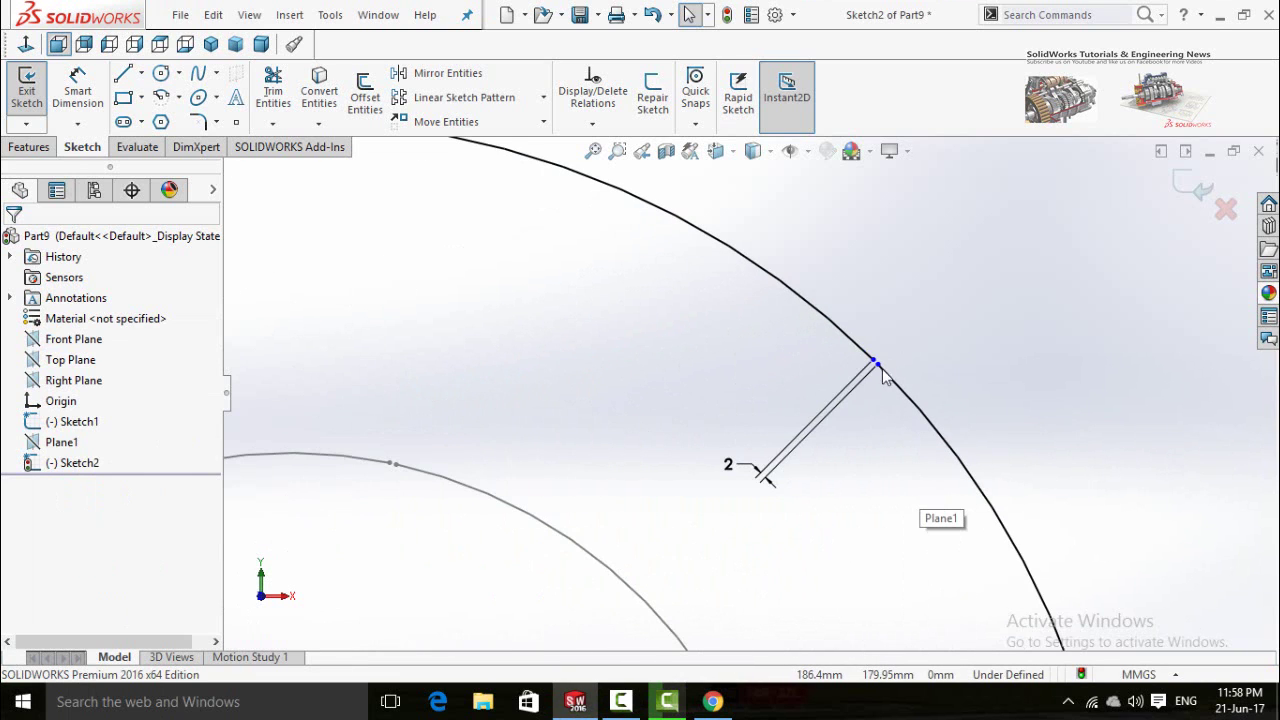
{"action": "mouse_move", "coordinate": [877, 372]}
{"action": "left_mouse_down"}
{"action": "mouse_move", "coordinate": [737, 274]}
{"action": "mouse_move", "coordinate": [591, 220]}
{"action": "mouse_move", "coordinate": [540, 218]}
{"action": "left_mouse_up"}
{"action": "scroll", "coordinate": [523, 403], "scroll_direction": "up", "scroll_amount": 3}
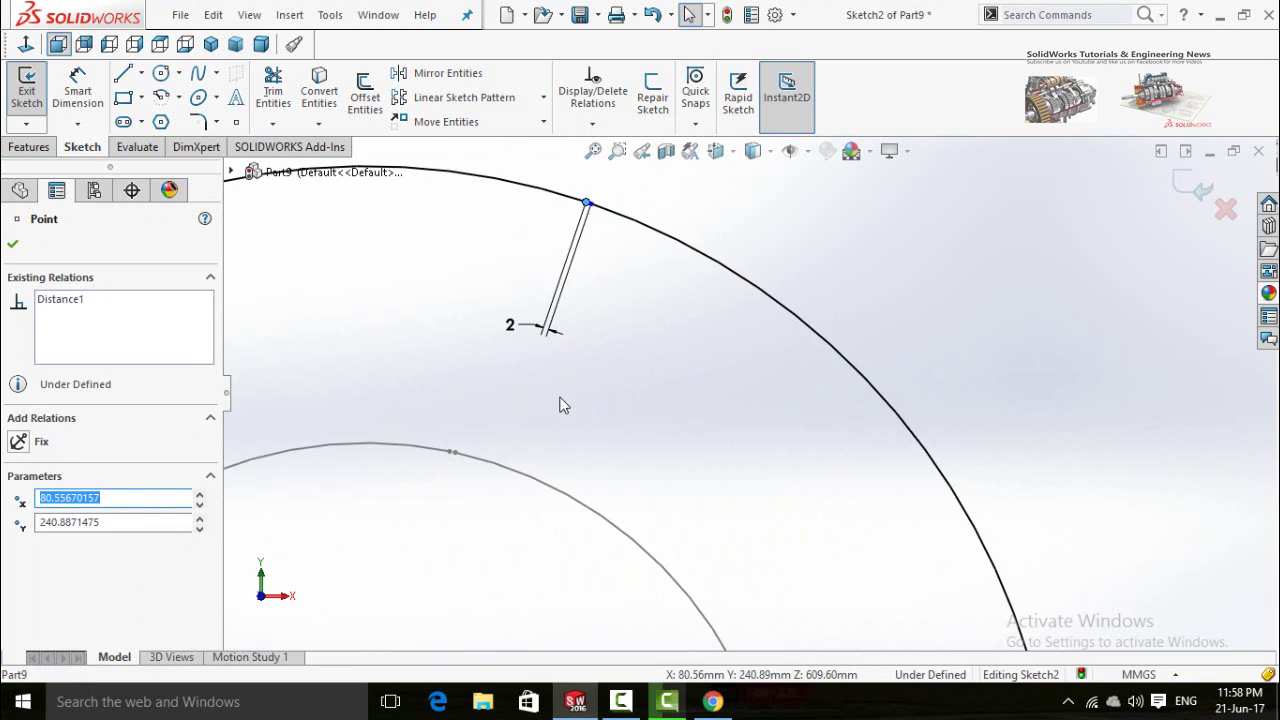
{"action": "left_click", "coordinate": [507, 515]}
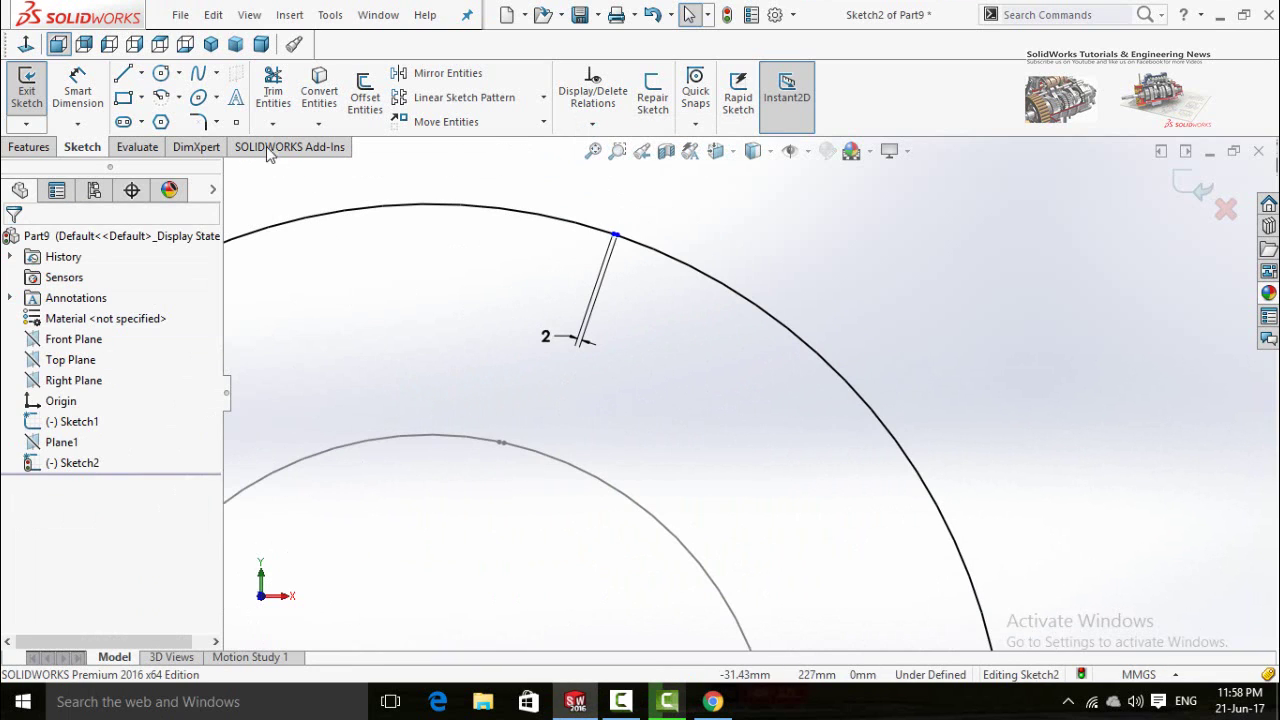
Sketch construction lines from the inner arc's gap endpoint to the matching outer arc endpoint and across the outer gap.
{"action": "left_click", "coordinate": [140, 78]}
{"action": "scroll", "coordinate": [523, 440], "scroll_direction": "down", "scroll_amount": 3}
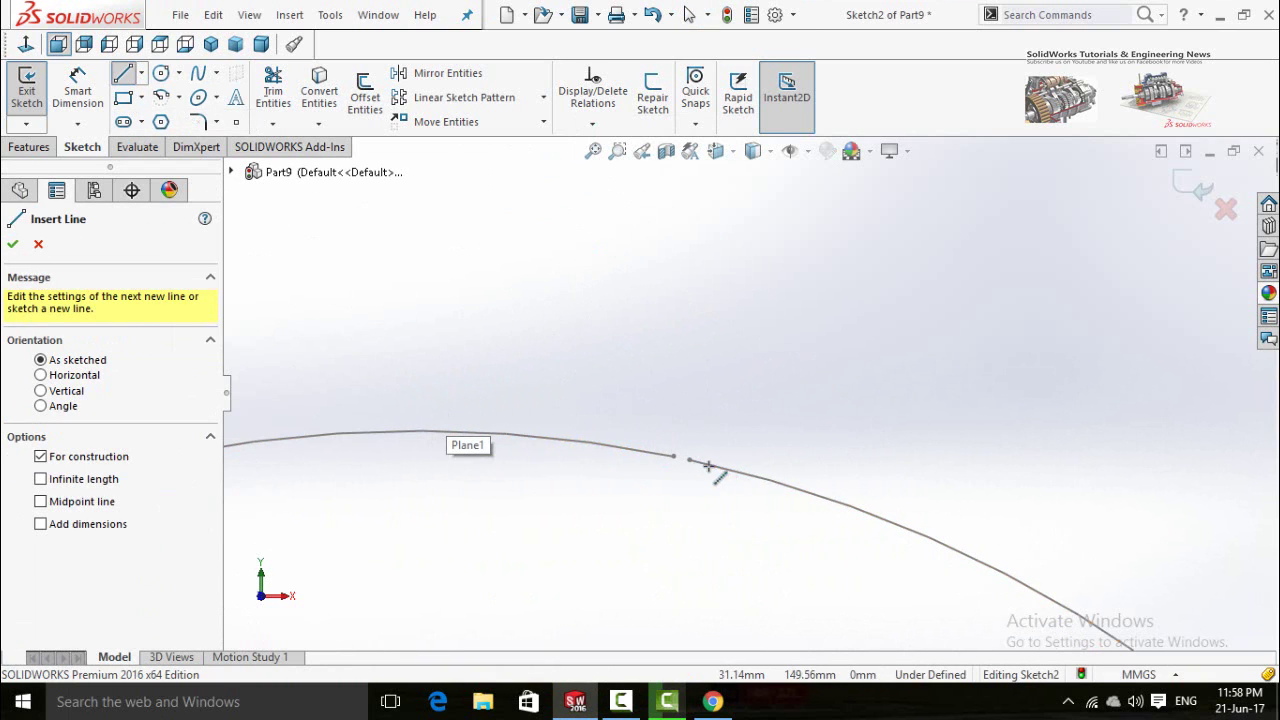
{"action": "left_click", "coordinate": [688, 460]}
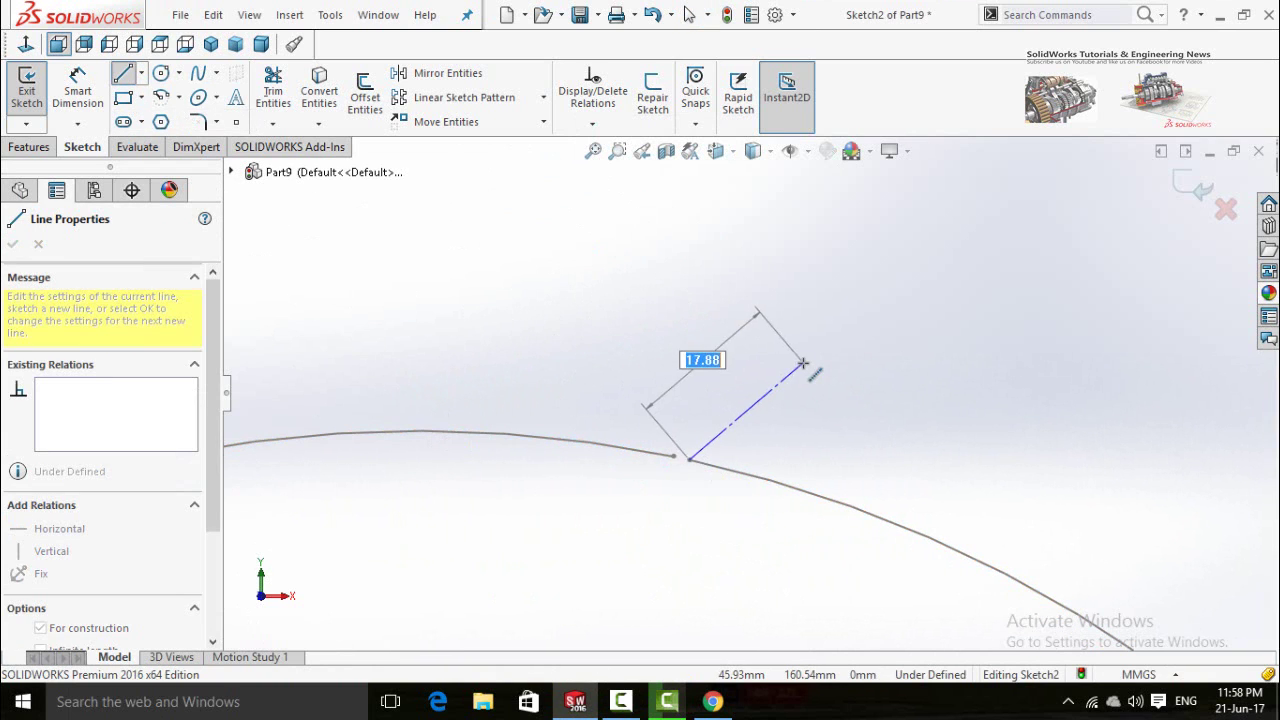
{"action": "scroll", "coordinate": [803, 363], "scroll_direction": "up", "scroll_amount": 3}
{"action": "scroll", "coordinate": [840, 255], "scroll_direction": "down", "scroll_amount": 2}
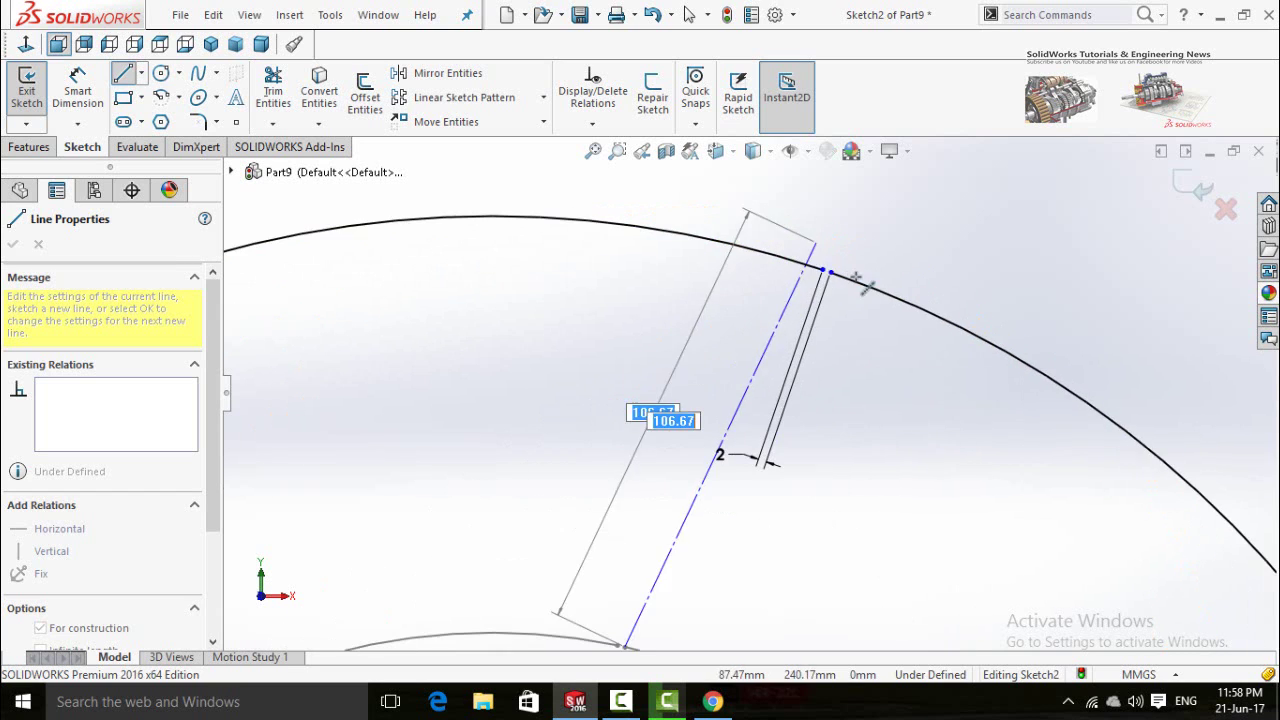
{"action": "scroll", "coordinate": [857, 278], "scroll_direction": "down", "scroll_amount": 4}
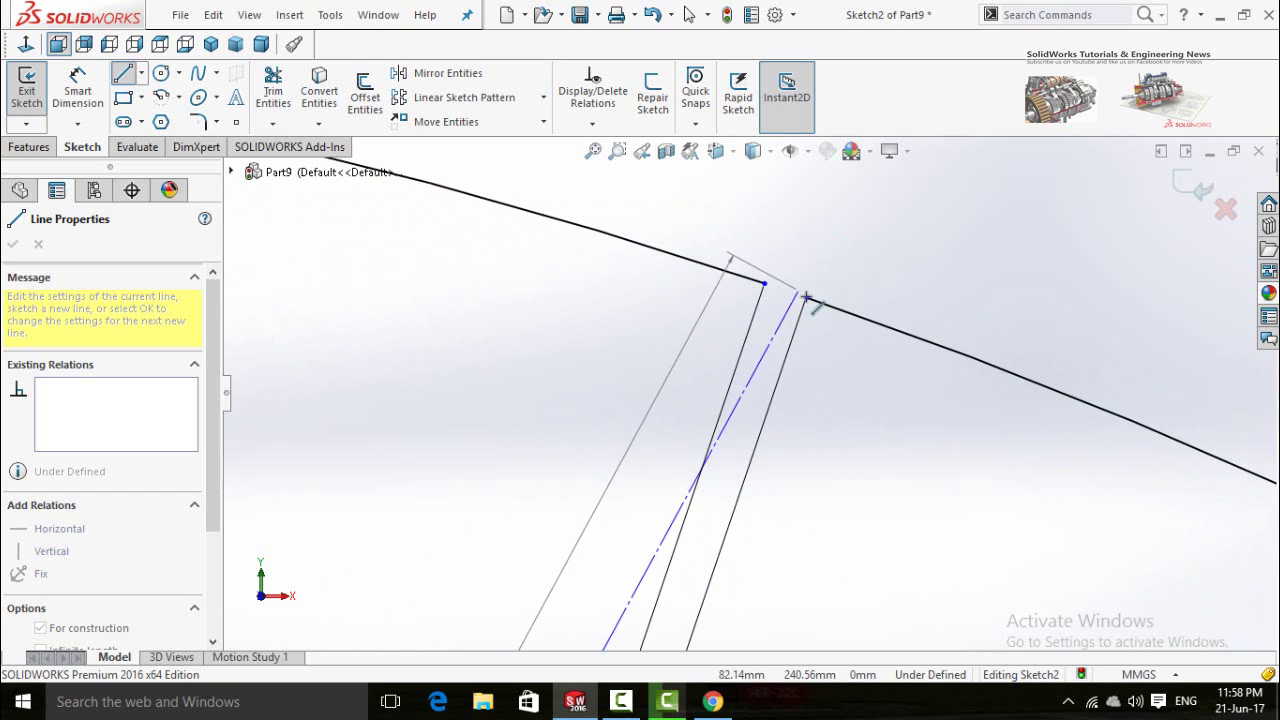
{"action": "left_click", "coordinate": [806, 298]}
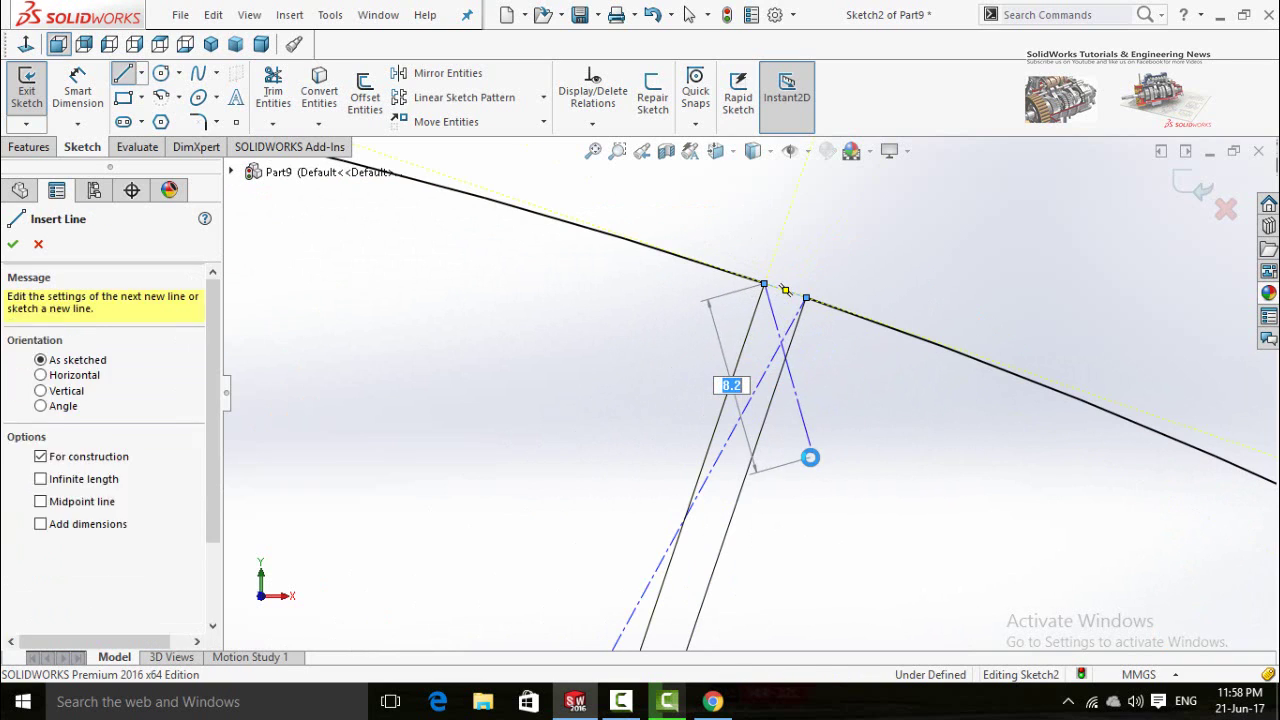
{"action": "key", "text": "Escape"}
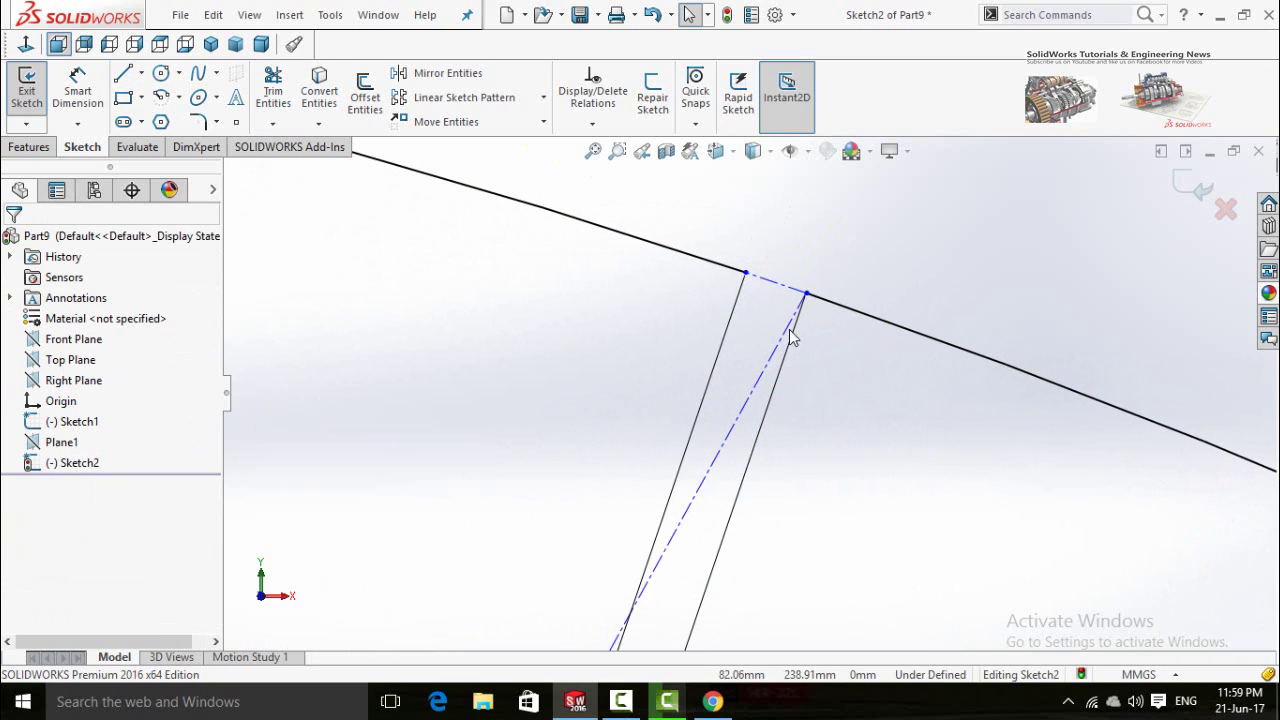
Make the two construction lines perpendicular and exit the sketch.
{"action": "left_click", "coordinate": [766, 365]}
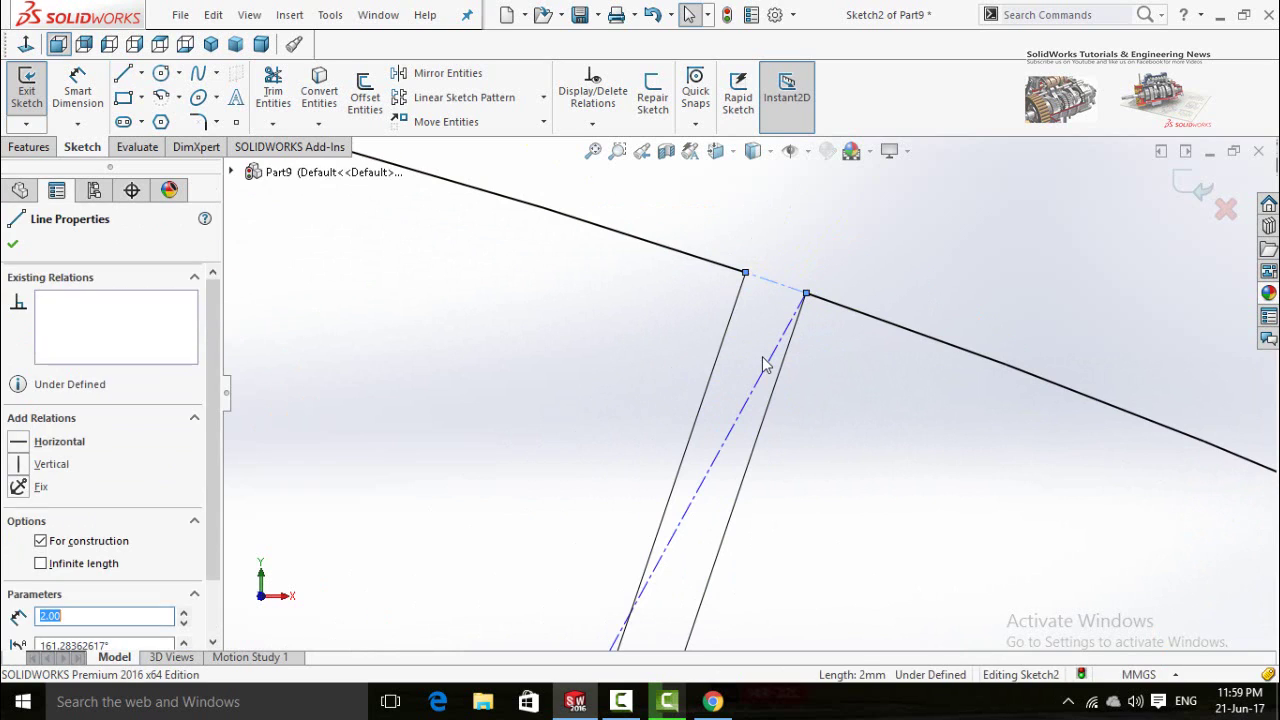
{"action": "left_click", "coordinate": [767, 368], "text": "ctrl"}
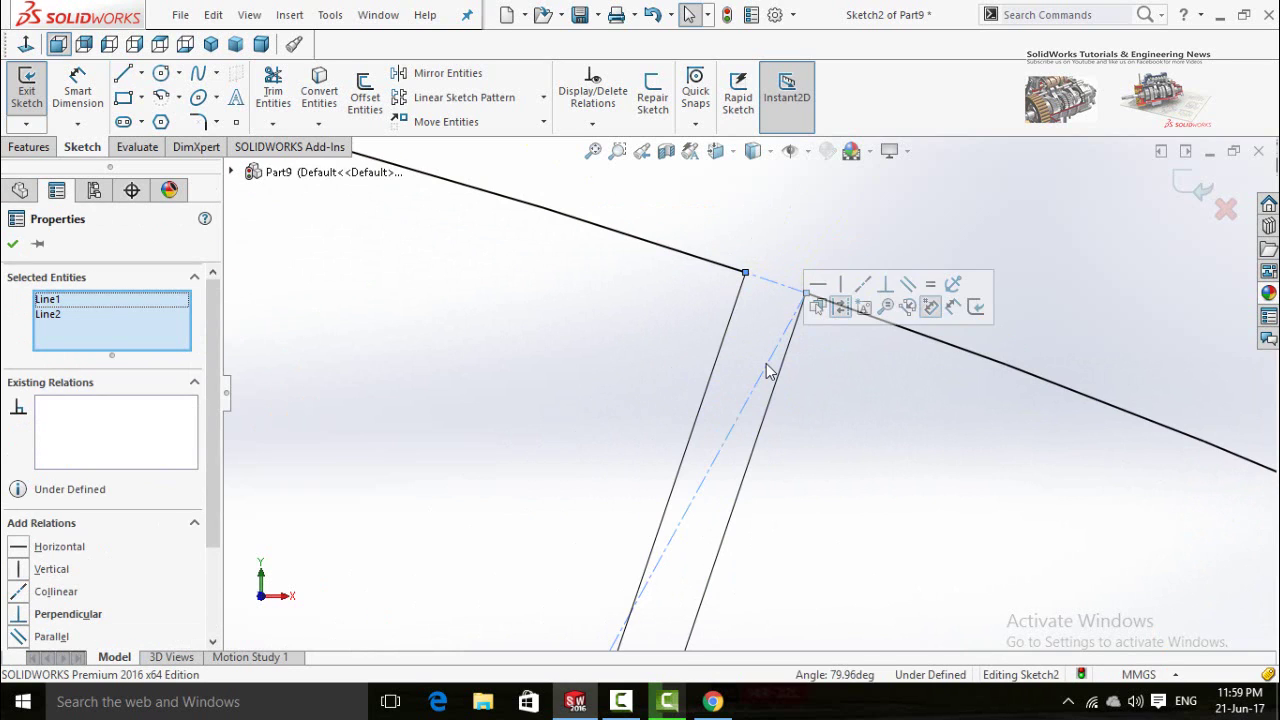
{"action": "left_click", "coordinate": [885, 289]}
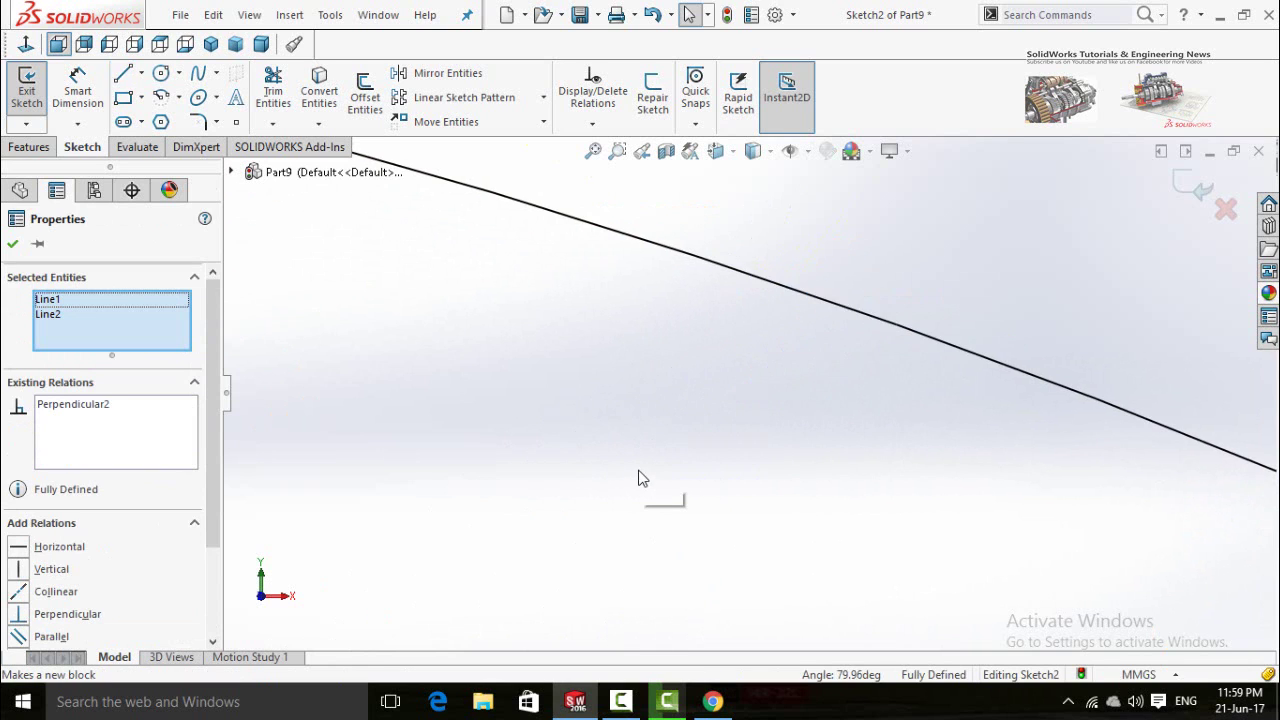
{"action": "scroll", "coordinate": [641, 472], "scroll_direction": "up", "scroll_amount": 5}
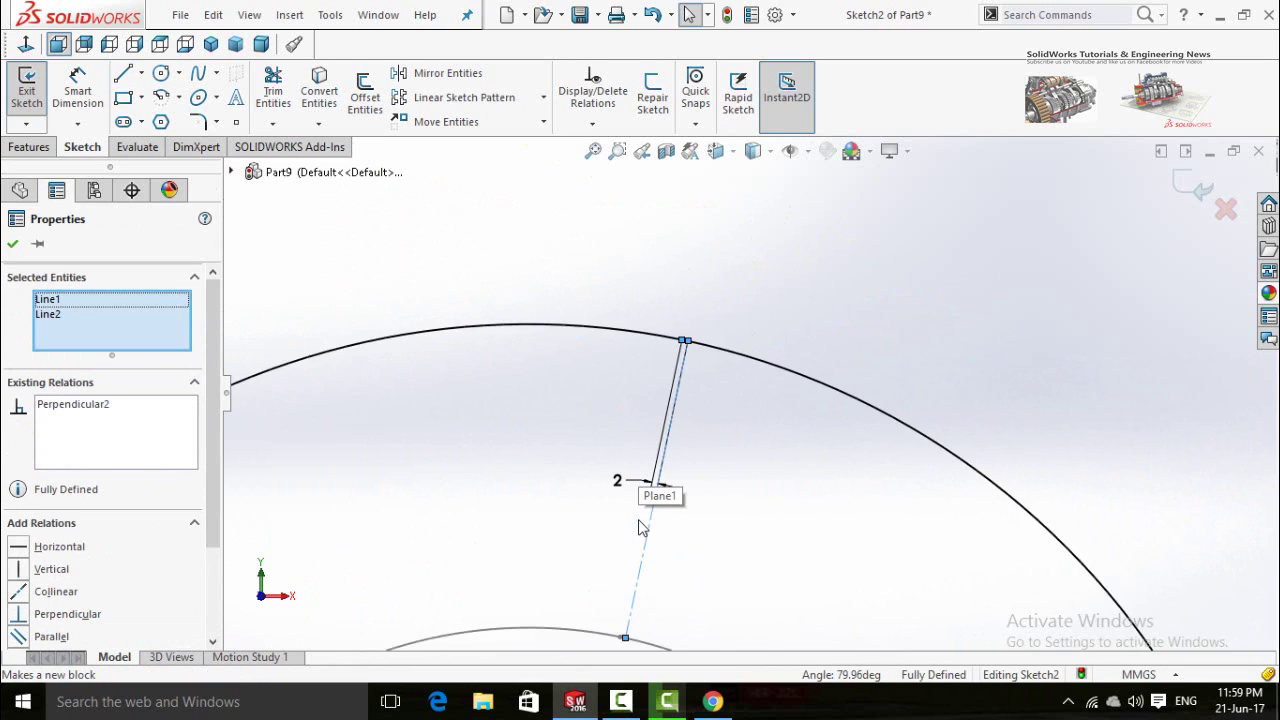
{"action": "scroll", "coordinate": [709, 527], "scroll_direction": "down", "scroll_amount": 1}
{"action": "left_click", "coordinate": [673, 617]}
{"action": "scroll", "coordinate": [726, 566], "scroll_direction": "up", "scroll_amount": 4}
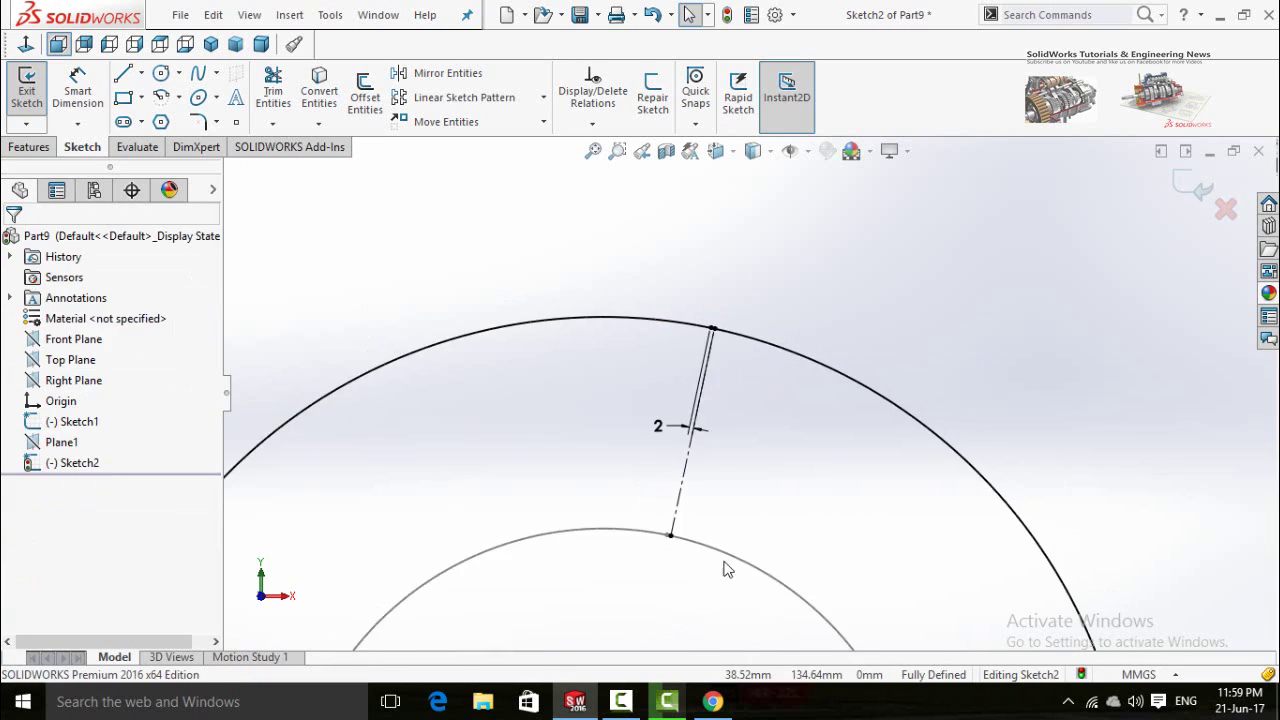
{"action": "left_click", "coordinate": [1187, 200]}
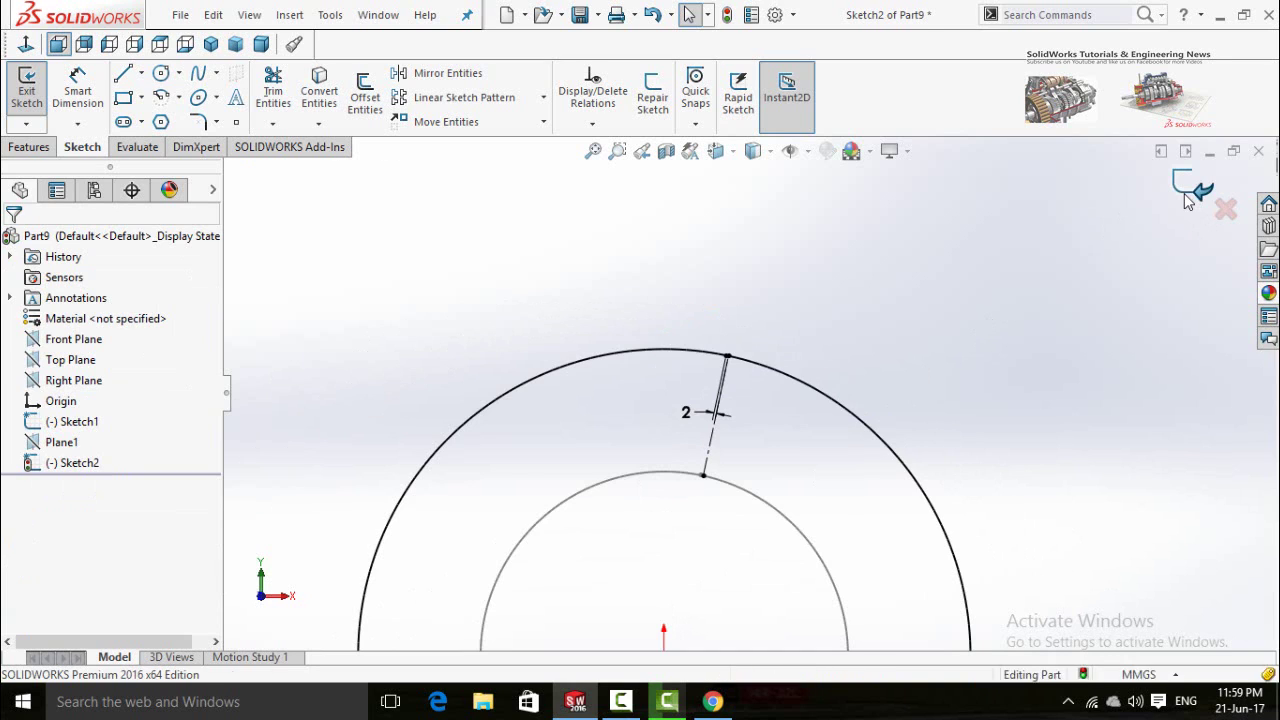
{"action": "left_click", "coordinate": [538, 260]}
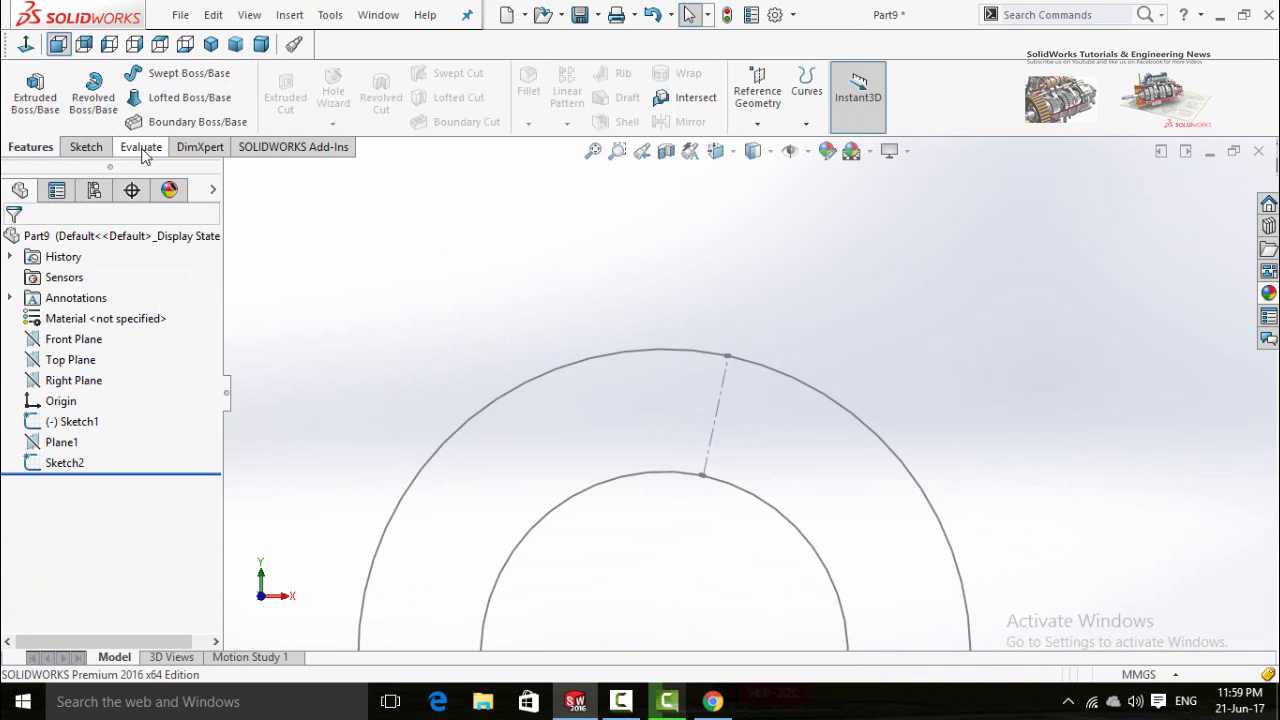
Add the Sheet Metal tool set to the workspace and switch to it.
{"action": "right_click", "coordinate": [190, 147]}
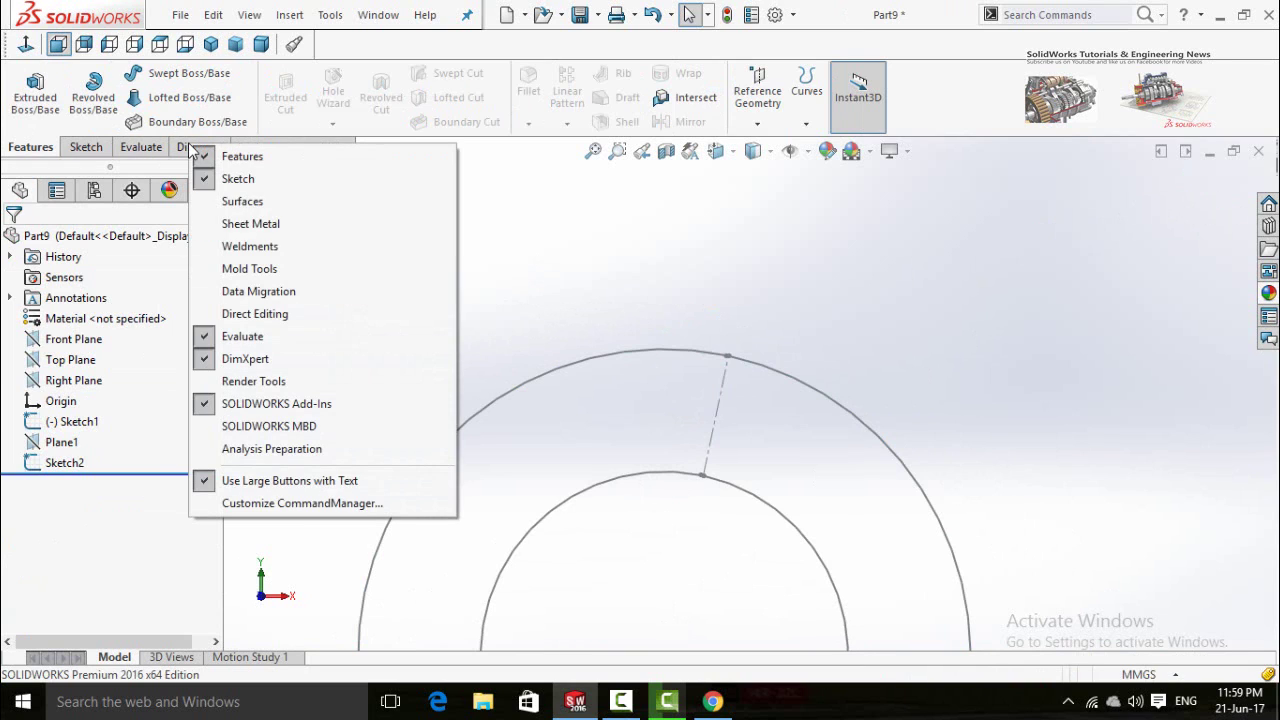
{"action": "left_click", "coordinate": [262, 224]}
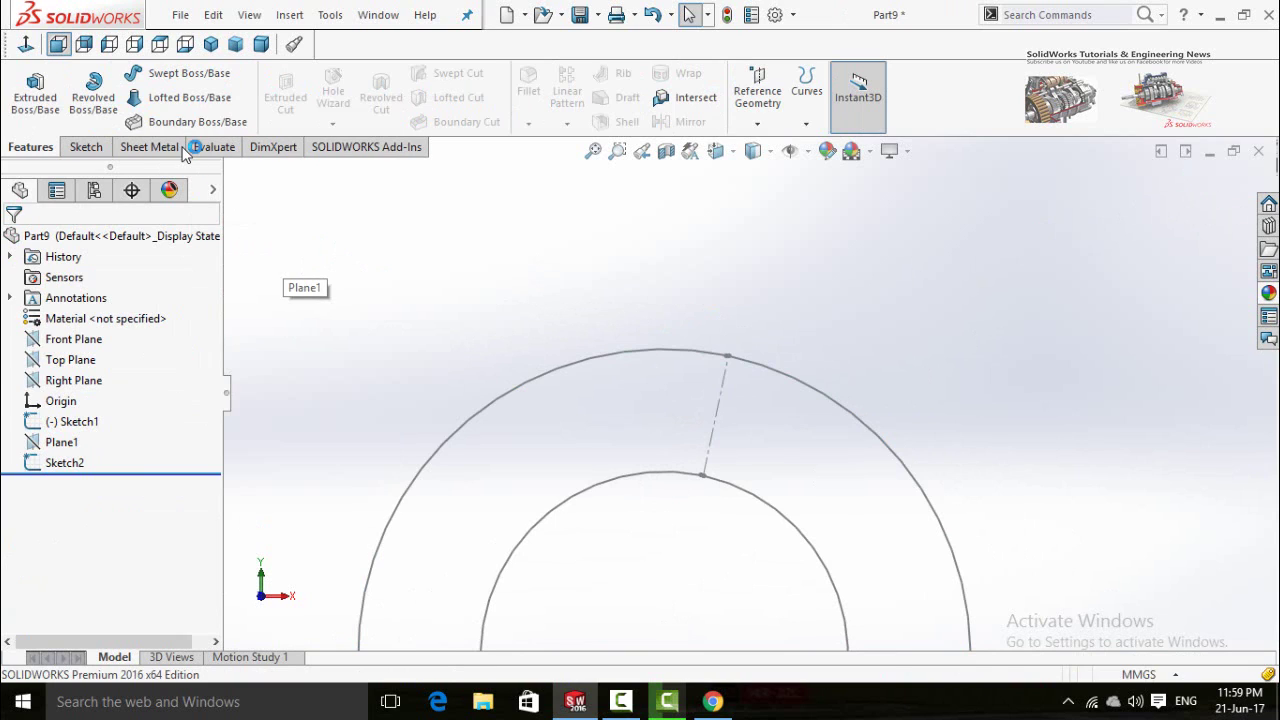
{"action": "left_click", "coordinate": [150, 148]}
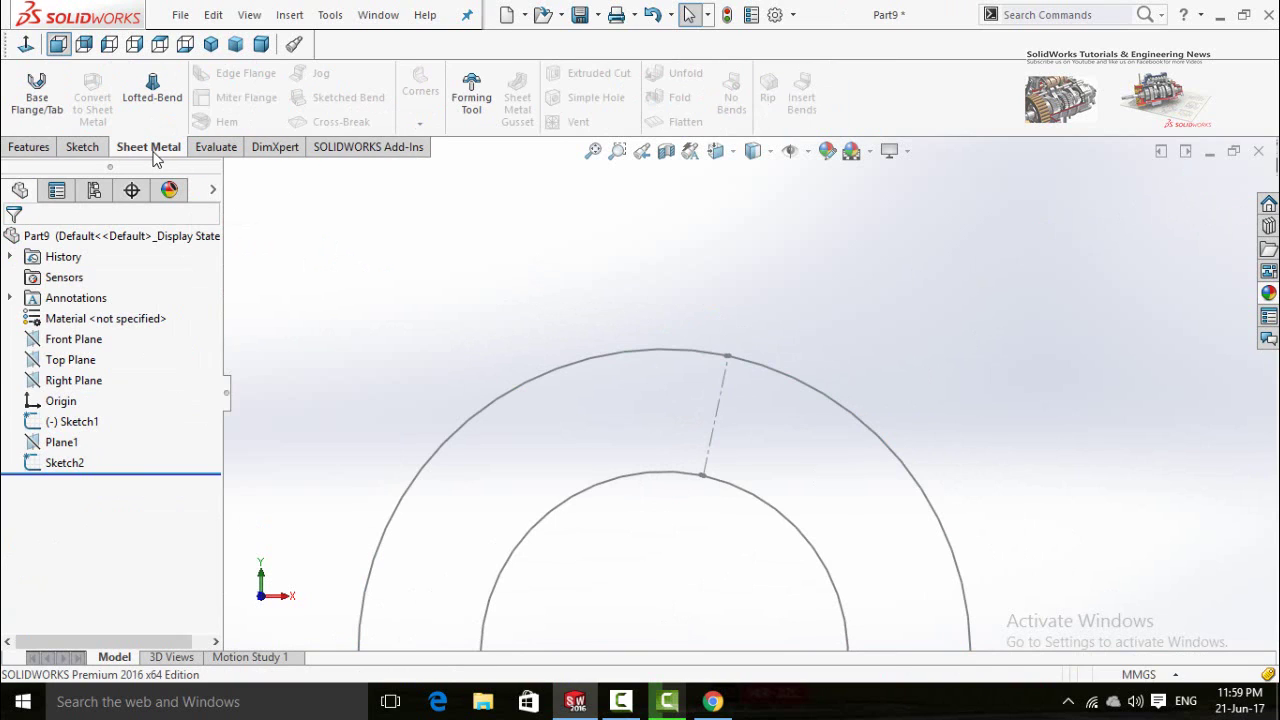
Create a Lofted-Bend with the Bent method between the smaller and the larger arc profiles.
{"action": "left_click", "coordinate": [155, 97]}
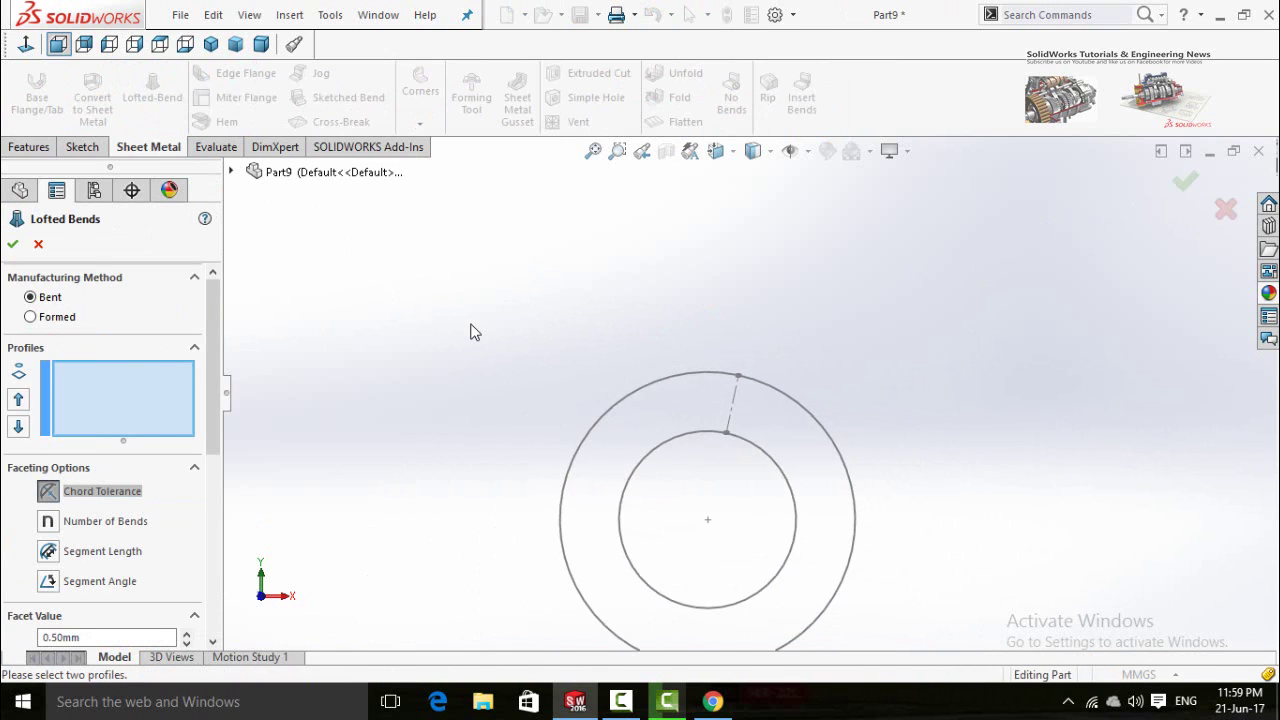
{"action": "mouse_move", "coordinate": [492, 338]}
{"action": "middle_mouse_down"}
{"action": "mouse_move", "coordinate": [520, 363]}
{"action": "mouse_move", "coordinate": [520, 389]}
{"action": "mouse_move", "coordinate": [569, 405]}
{"action": "middle_mouse_up"}
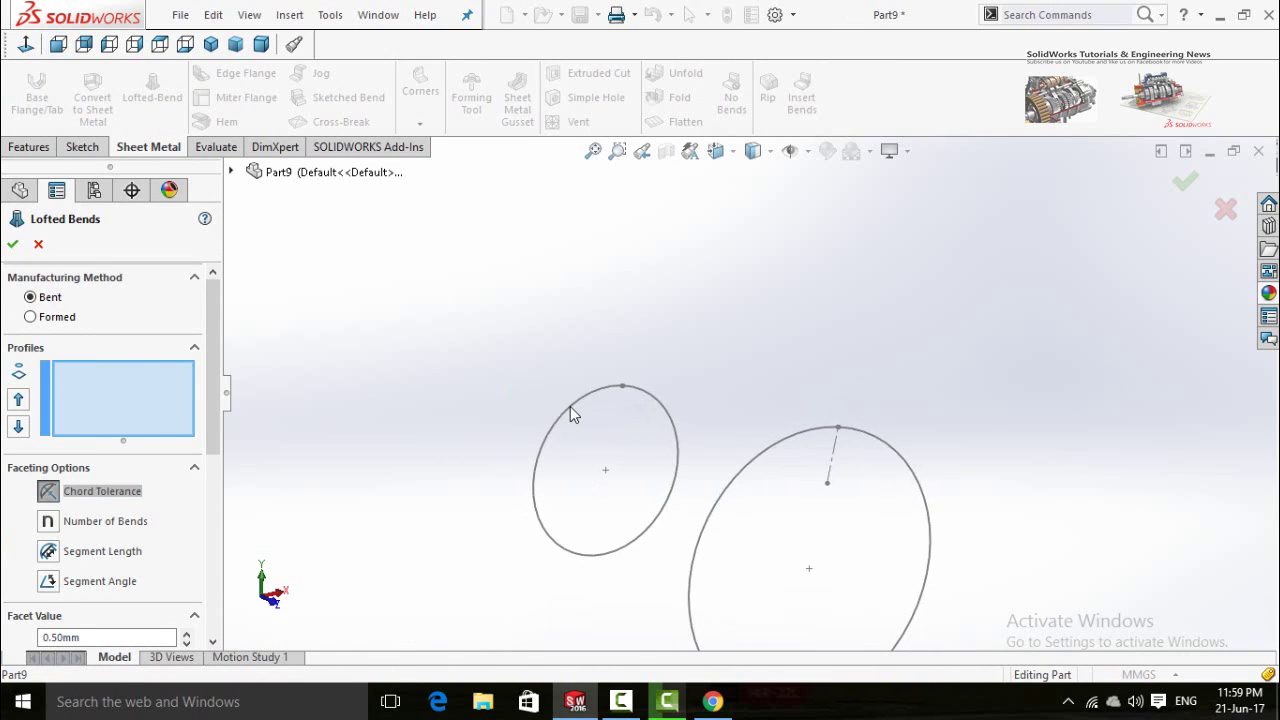
{"action": "left_click", "coordinate": [570, 406]}
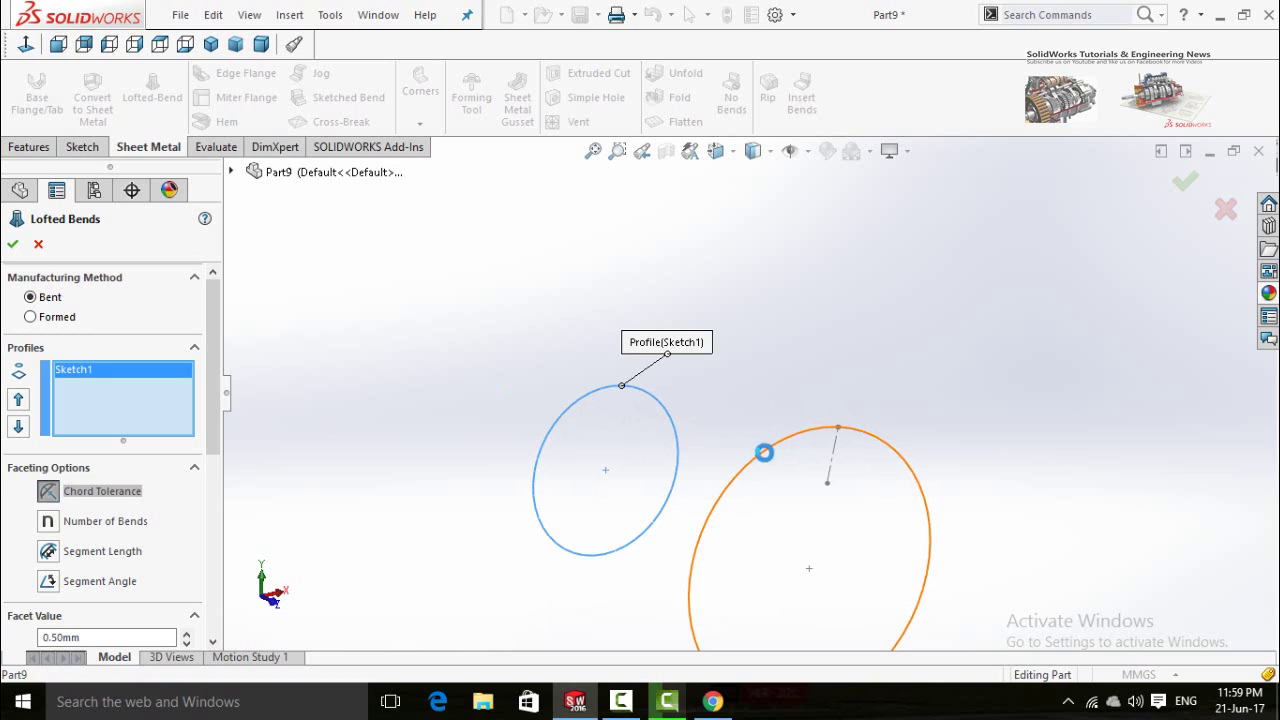
{"action": "left_click", "coordinate": [764, 452]}
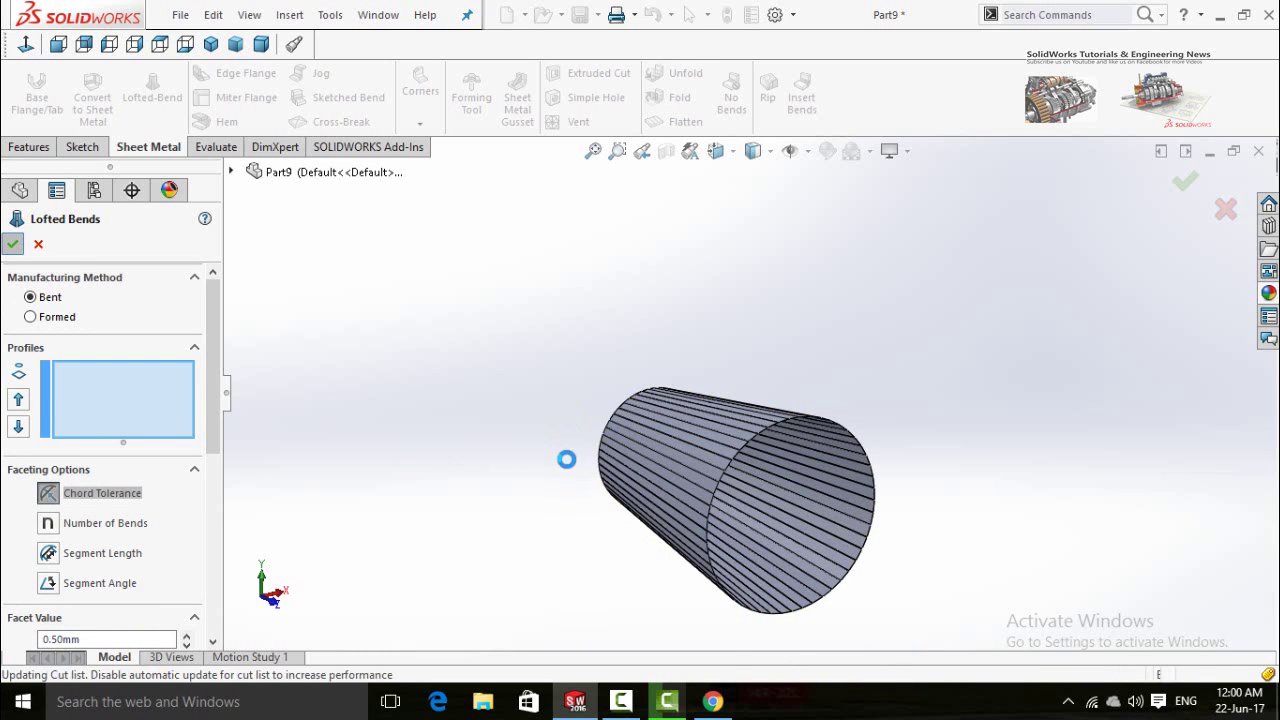
{"action": "middle_click_drag", "start_coordinate": [571, 457], "coordinate": [640, 398]}
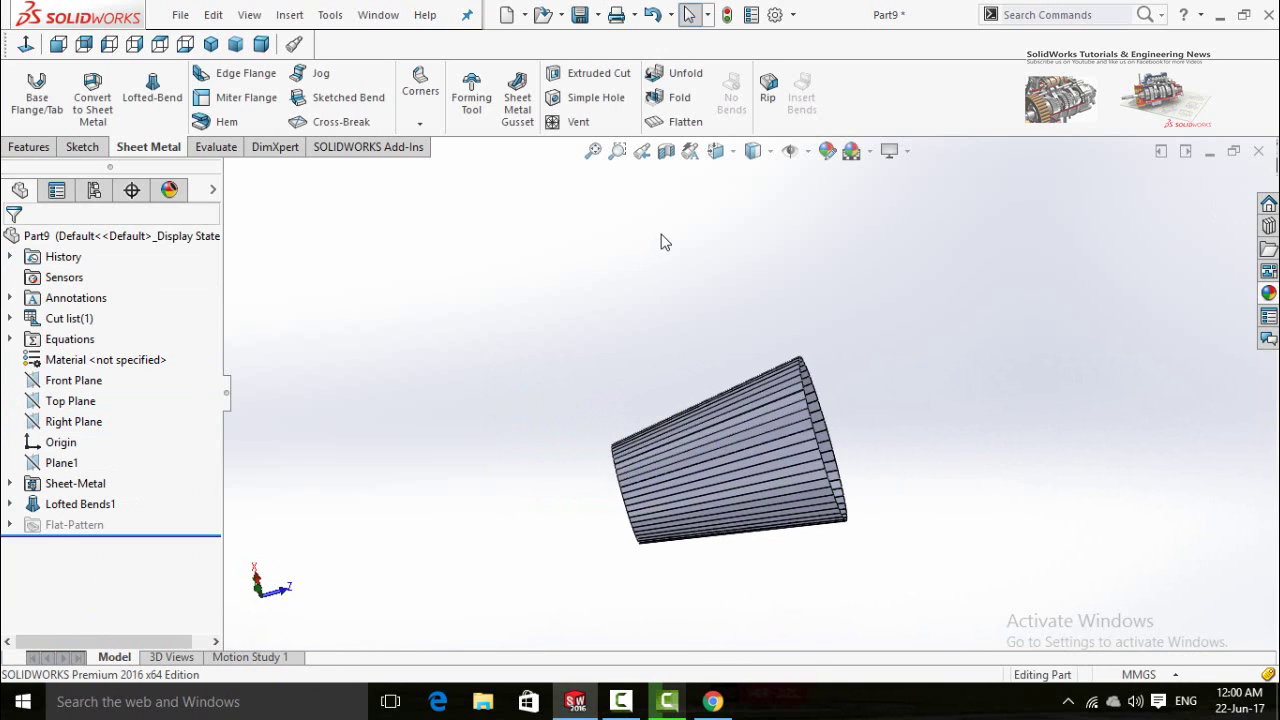
Start an Unfold with the narrow conical facet bordering the seam gap as the fixed face.
{"action": "left_click", "coordinate": [674, 78]}
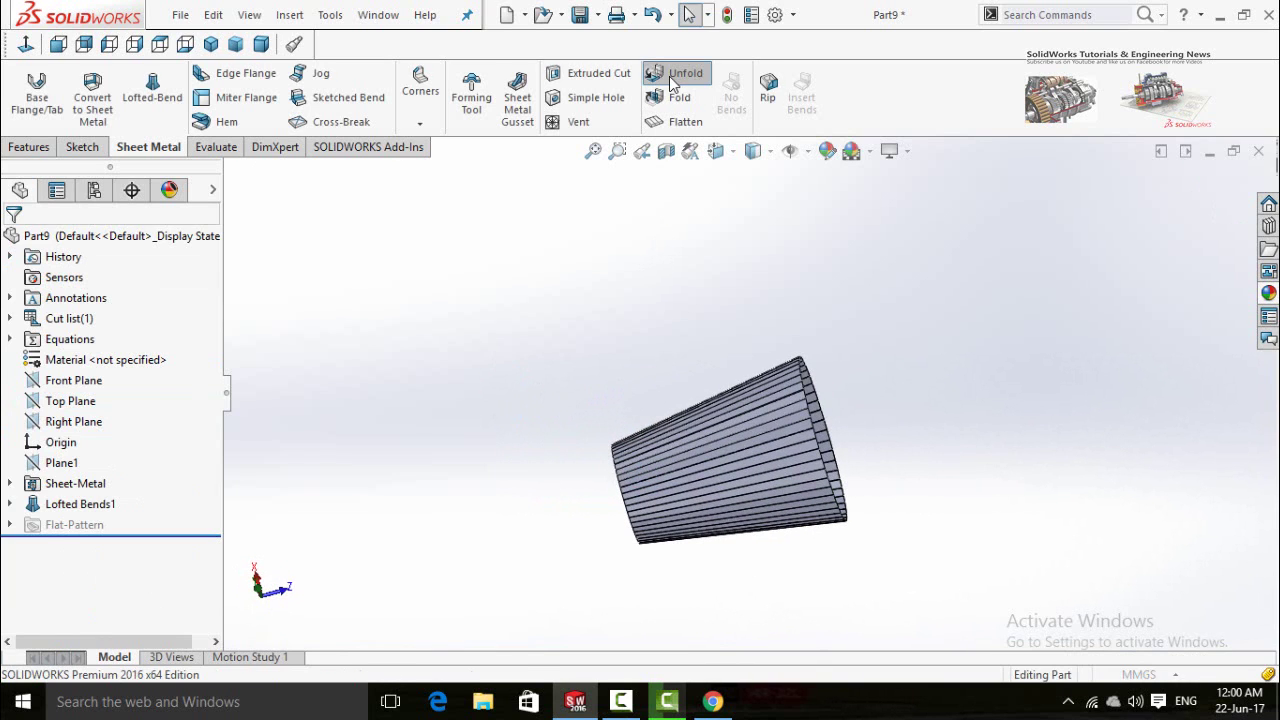
{"action": "scroll", "coordinate": [606, 475], "scroll_direction": "down", "scroll_amount": 8}
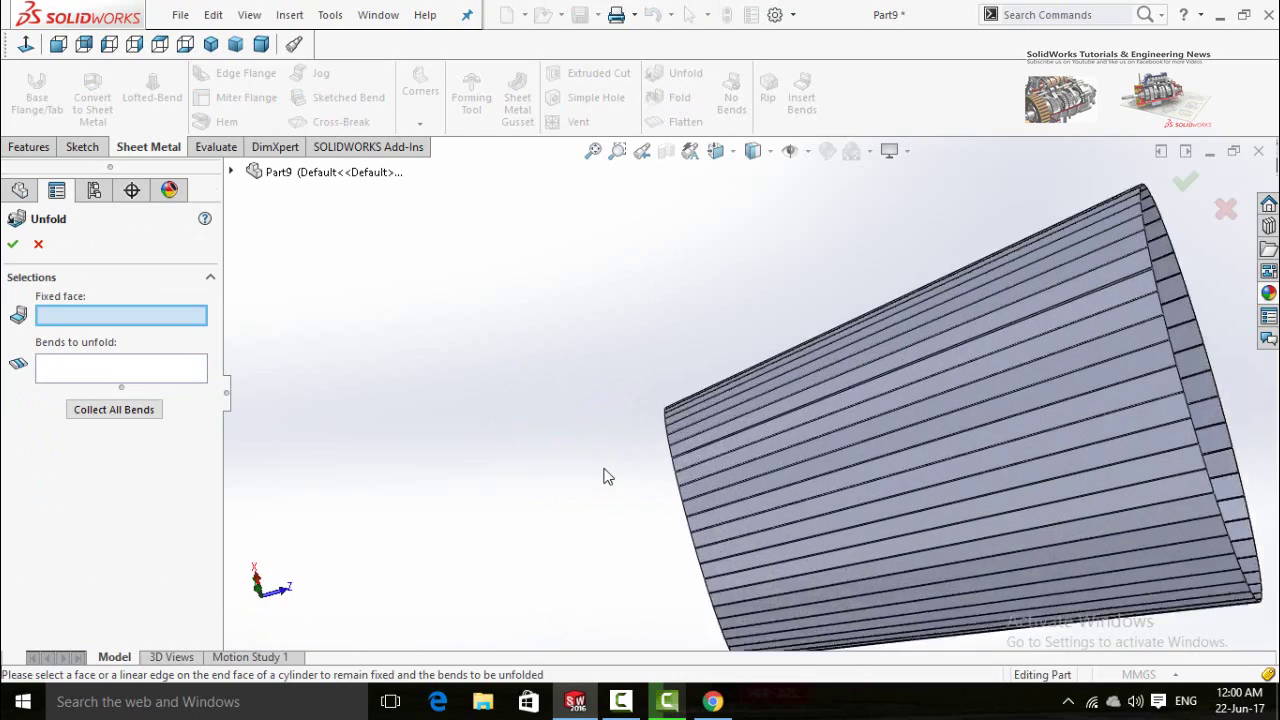
{"action": "middle_click_drag", "start_coordinate": [672, 380], "coordinate": [752, 418]}
{"action": "scroll", "coordinate": [760, 421], "scroll_direction": "down", "scroll_amount": 3}
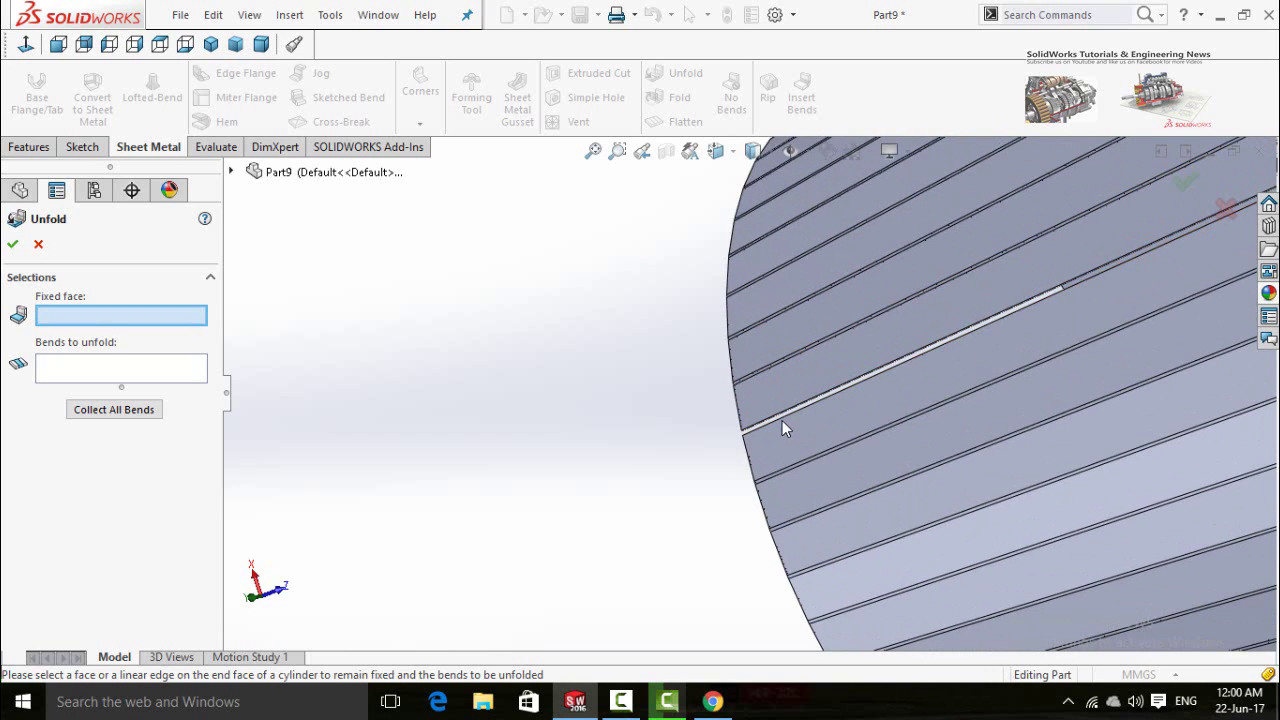
{"action": "scroll", "coordinate": [775, 409], "scroll_direction": "down", "scroll_amount": 1}
{"action": "scroll", "coordinate": [768, 424], "scroll_direction": "down", "scroll_amount": 5}
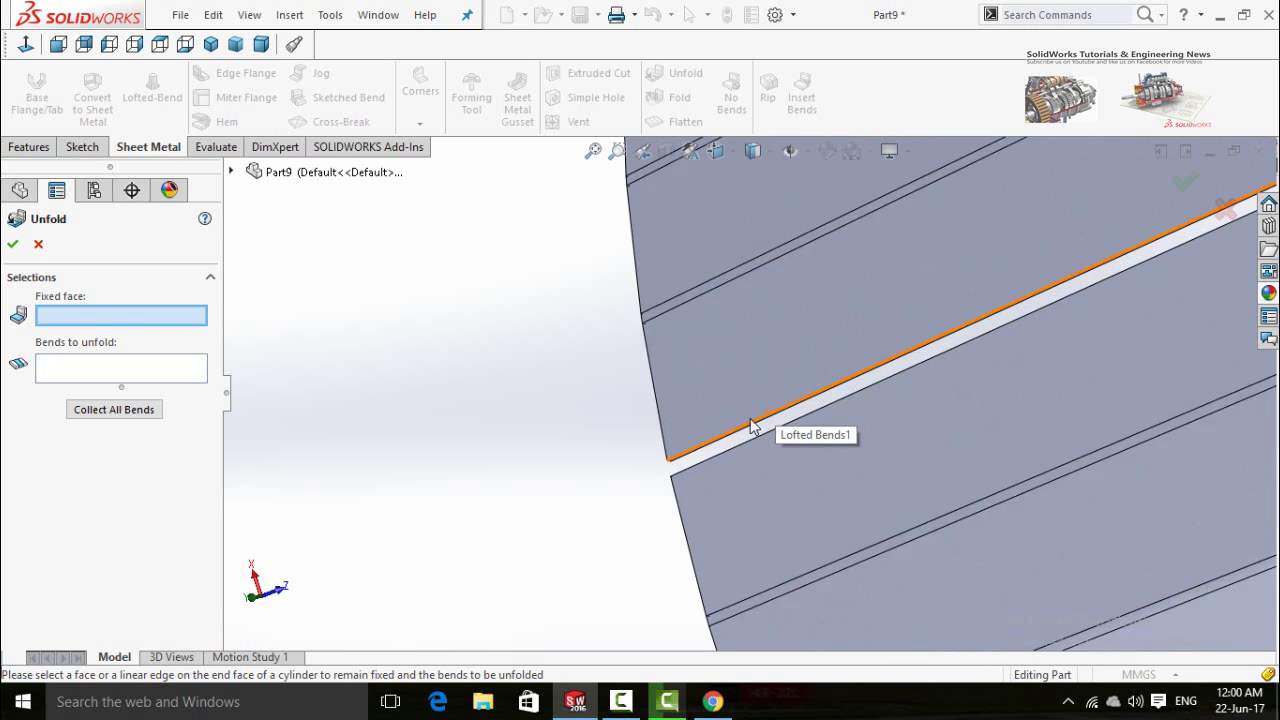
{"action": "scroll", "coordinate": [710, 442], "scroll_direction": "down", "scroll_amount": 2}
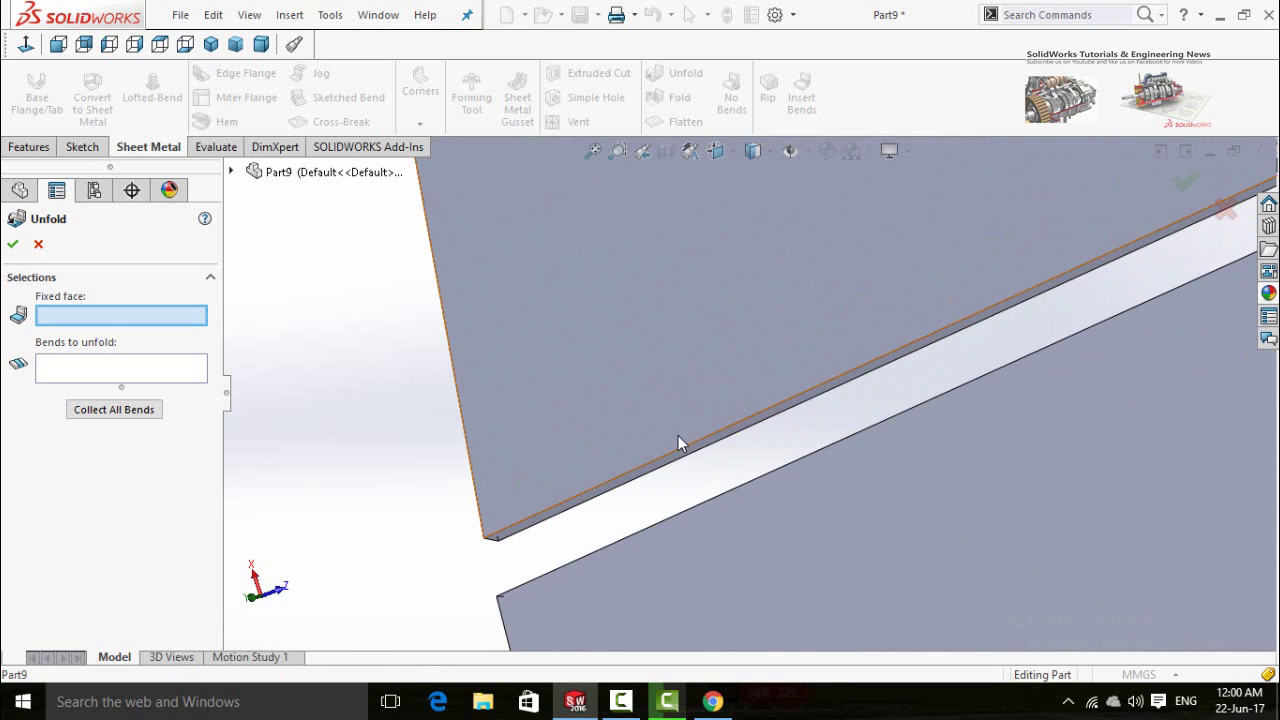
{"action": "left_click", "coordinate": [678, 435]}
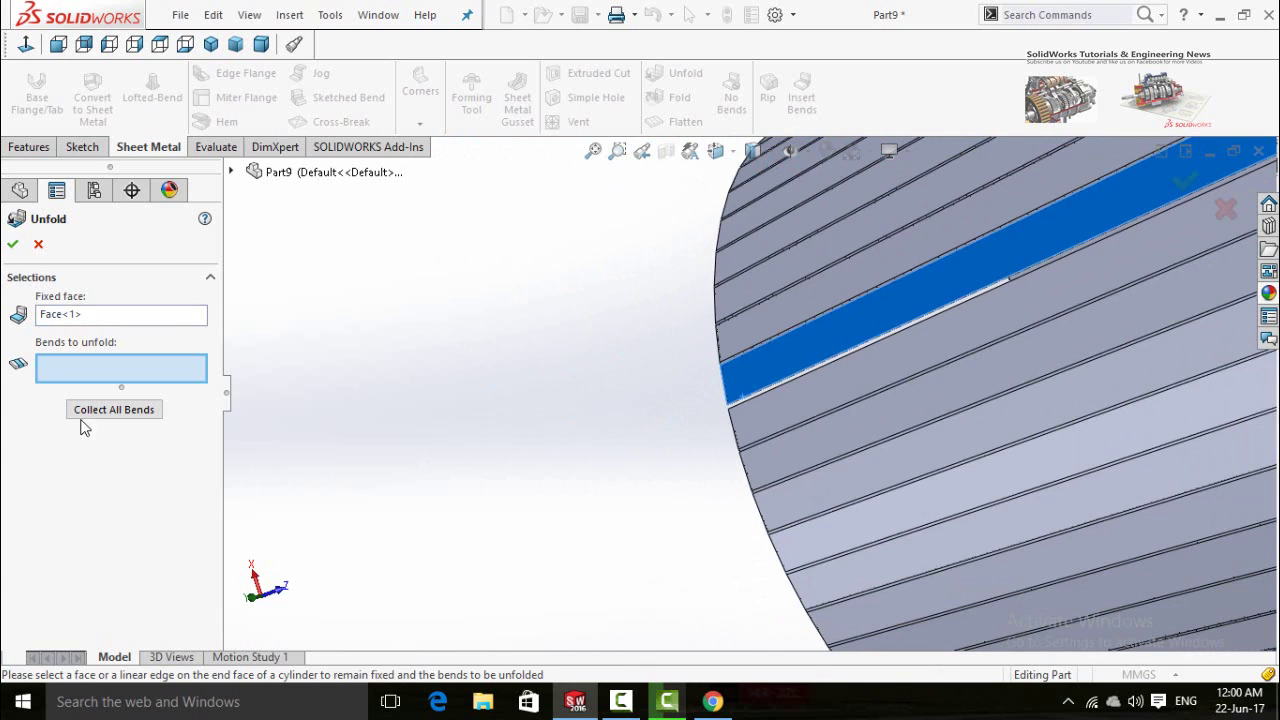
Collect all bends for the Unfold and complete it to flatten the cone.
{"action": "left_click", "coordinate": [106, 411]}
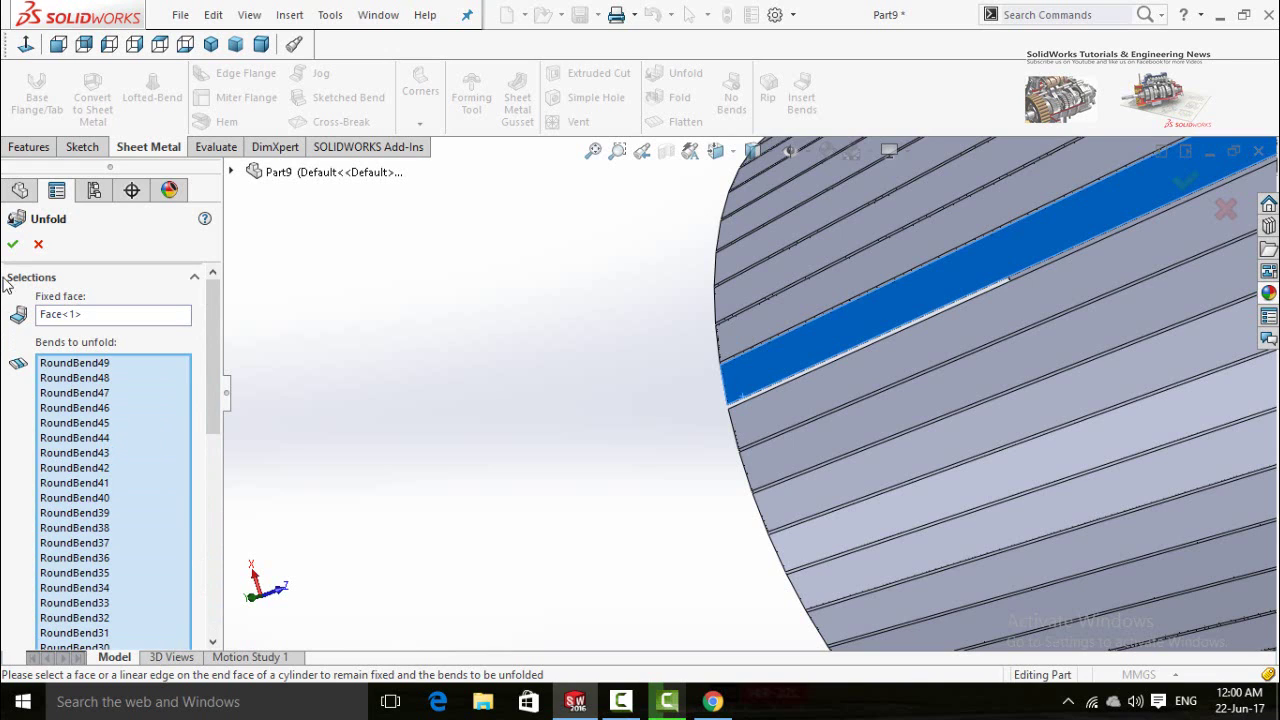
{"action": "left_click", "coordinate": [13, 245]}
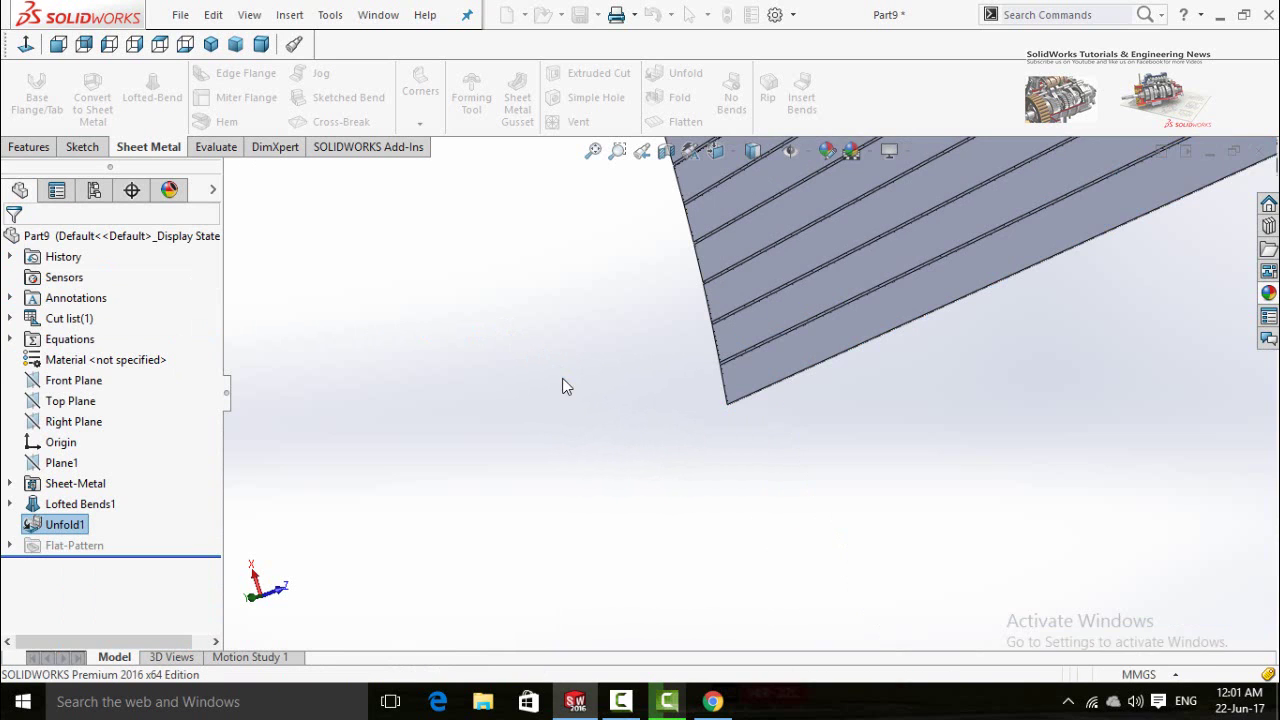
{"action": "scroll", "coordinate": [561, 387], "scroll_direction": "up", "scroll_amount": 5}
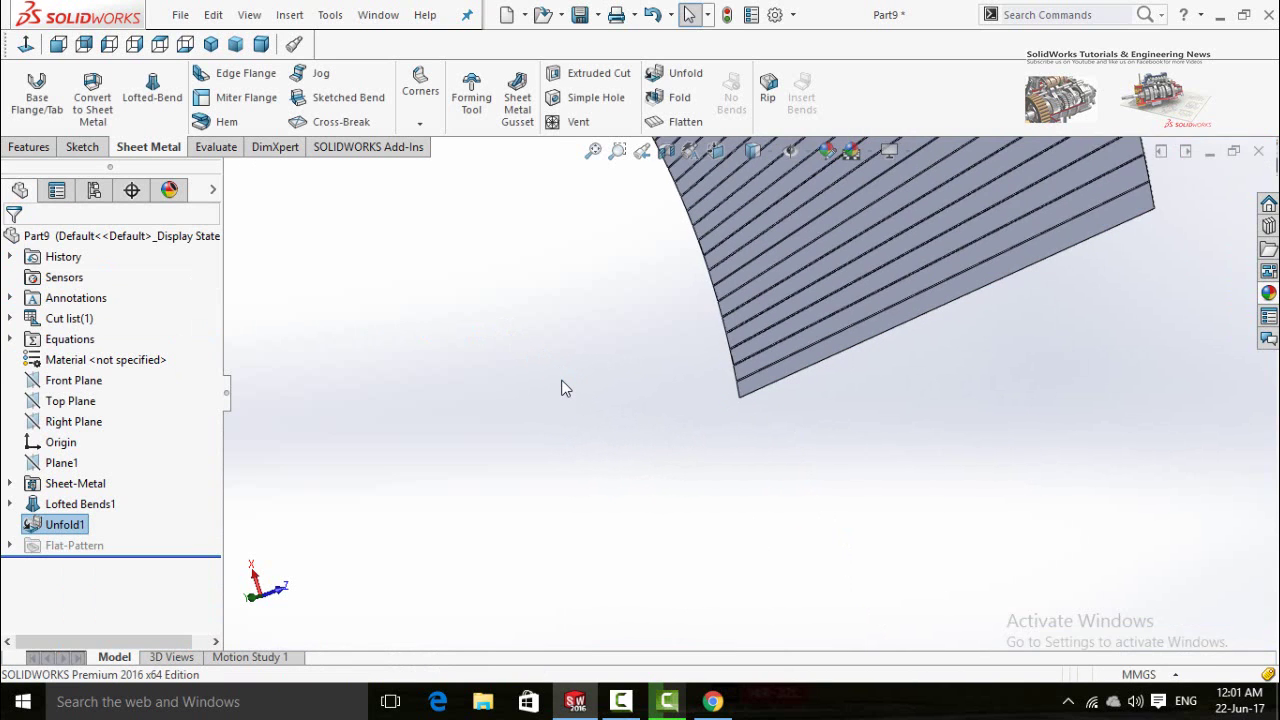
{"action": "scroll", "coordinate": [561, 376], "scroll_direction": "up", "scroll_amount": 3}
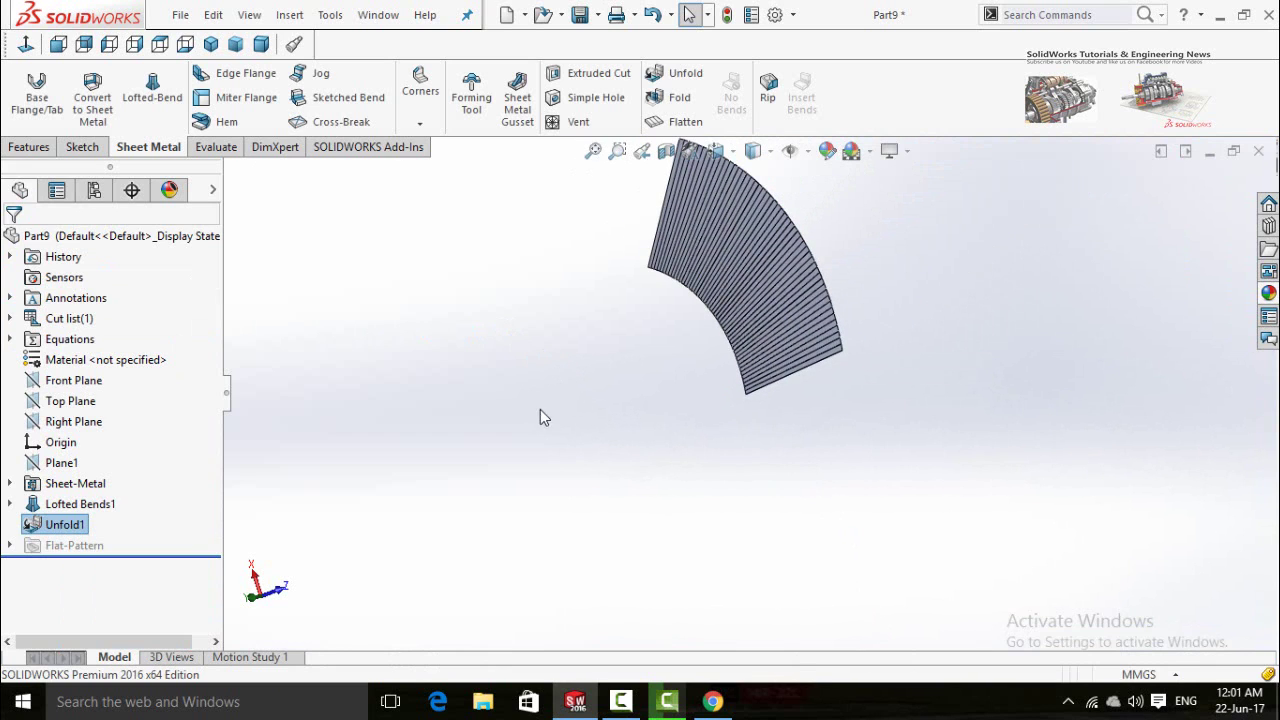
{"action": "scroll", "coordinate": [640, 258], "scroll_direction": "up", "scroll_amount": 2}
{"action": "scroll", "coordinate": [650, 240], "scroll_direction": "down", "scroll_amount": 5}
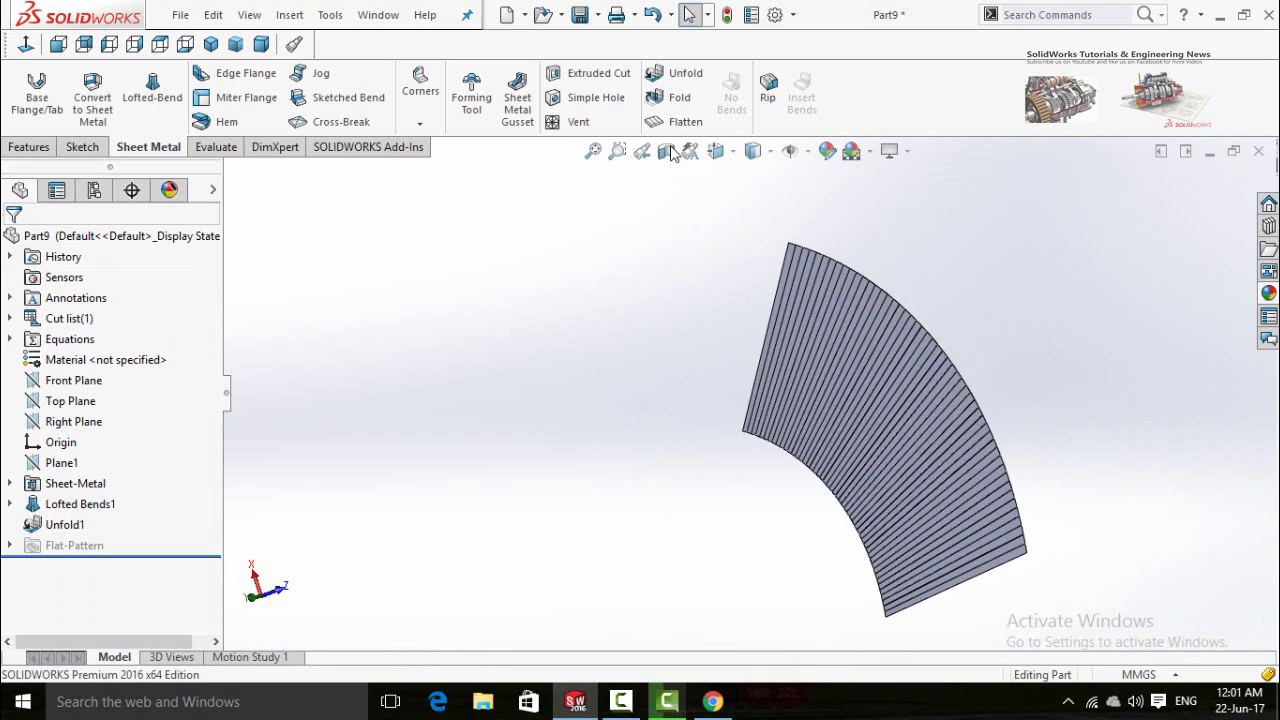
Fold the unfolded sheet back into a cone with the Fold feature, collecting all bends.
{"action": "left_click", "coordinate": [674, 97]}
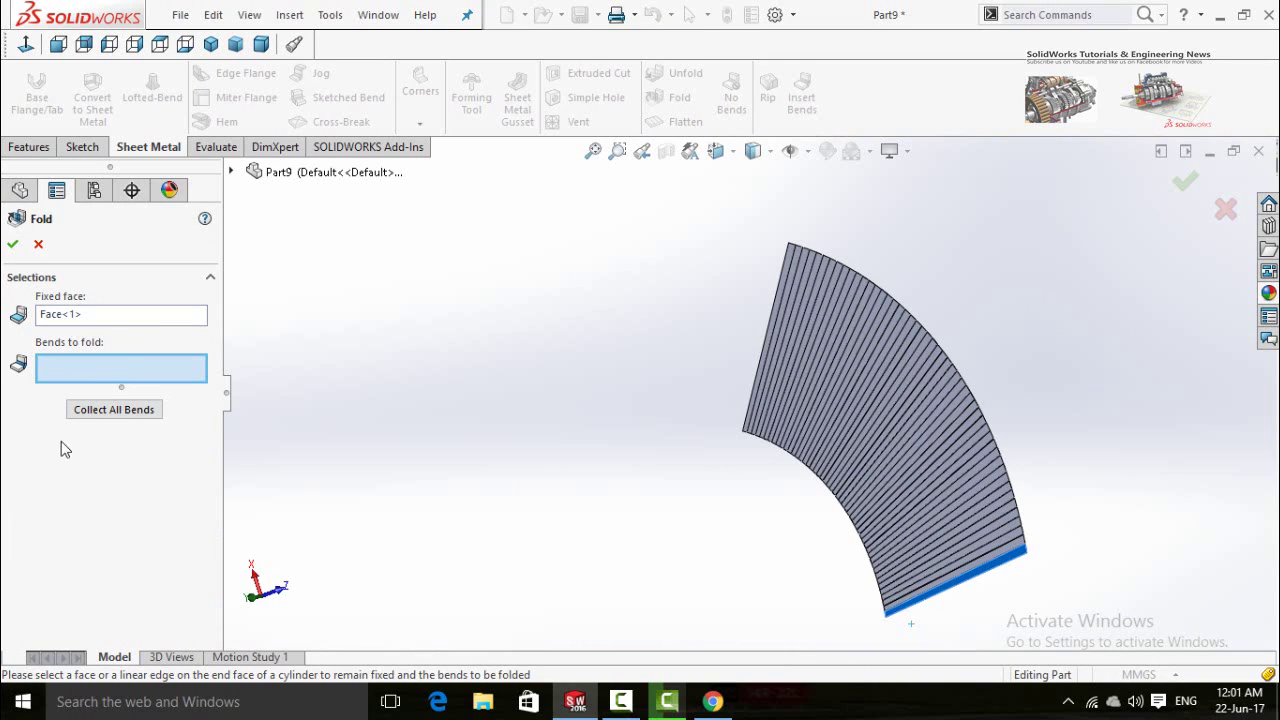
{"action": "left_click", "coordinate": [112, 410]}
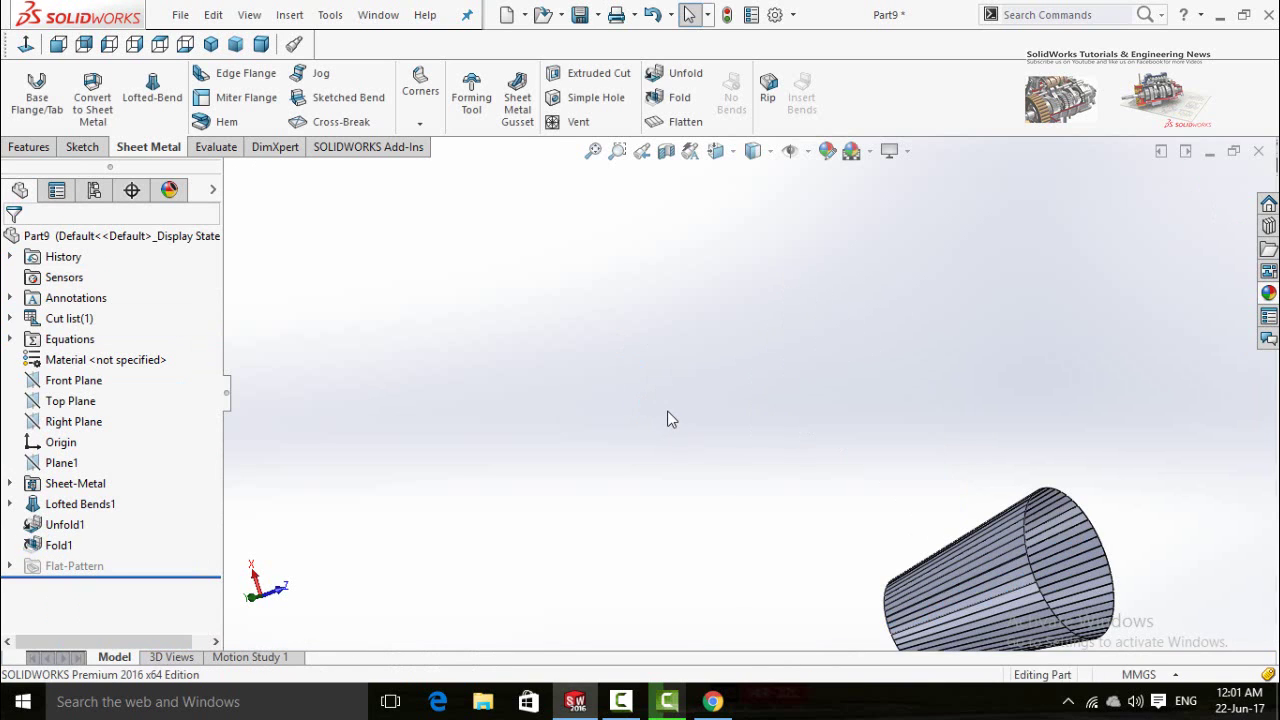
{"action": "scroll", "coordinate": [669, 420], "scroll_direction": "up", "scroll_amount": 5}
{"action": "middle_click_drag", "start_coordinate": [795, 486], "coordinate": [840, 545]}
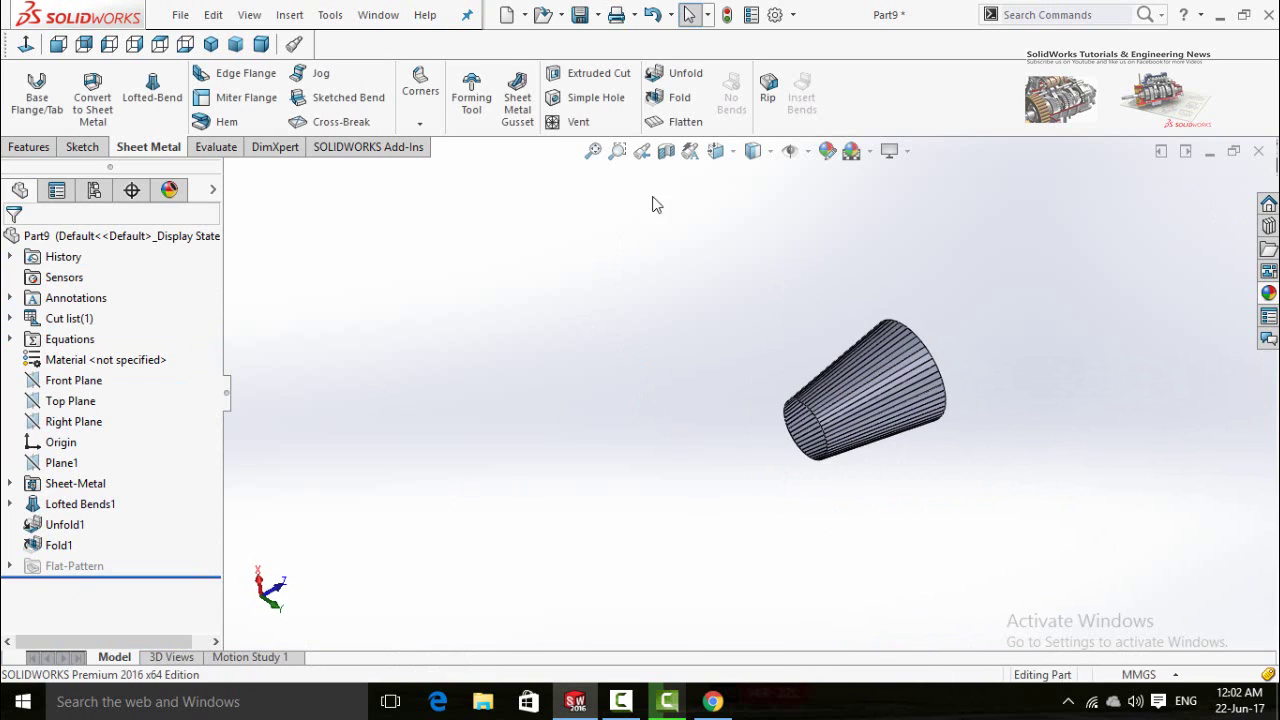
Flatten the folded cone and hide the flat pattern's bounding box and bend-line sketches.
{"action": "left_click", "coordinate": [678, 121]}
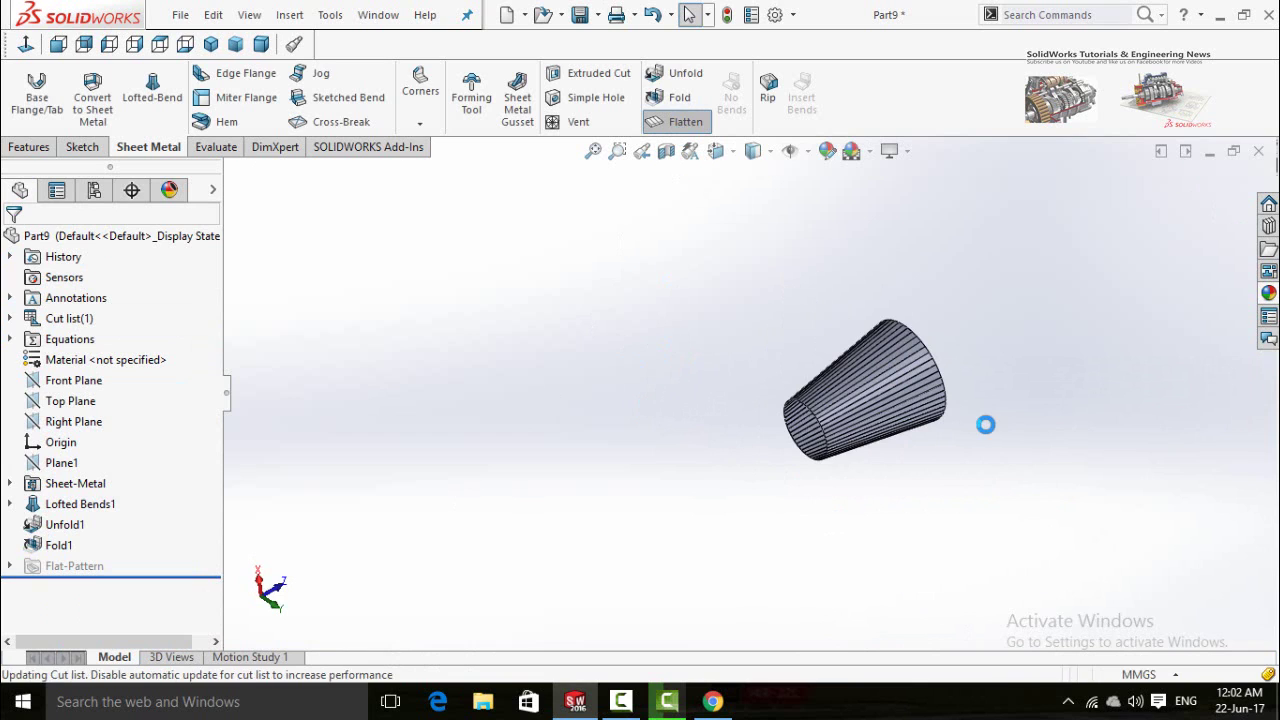
{"action": "middle_click_drag", "start_coordinate": [720, 500], "coordinate": [561, 481]}
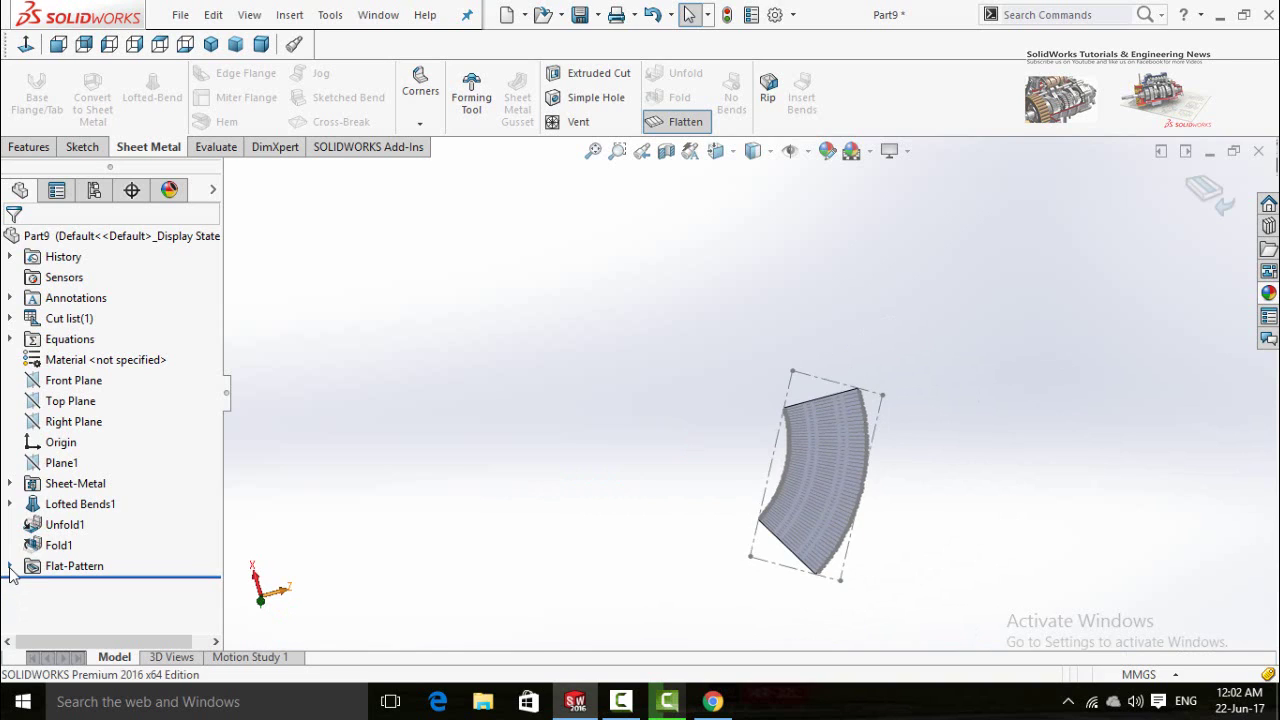
{"action": "left_click", "coordinate": [10, 567]}
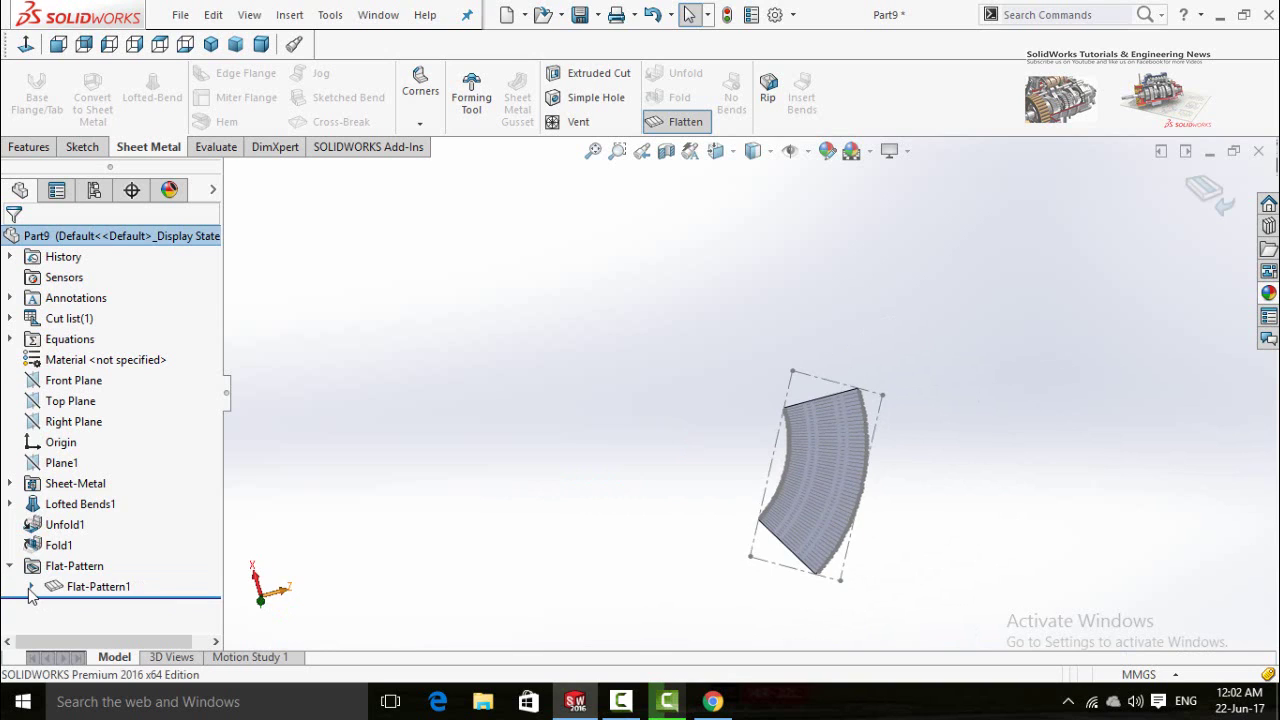
{"action": "left_click", "coordinate": [30, 588]}
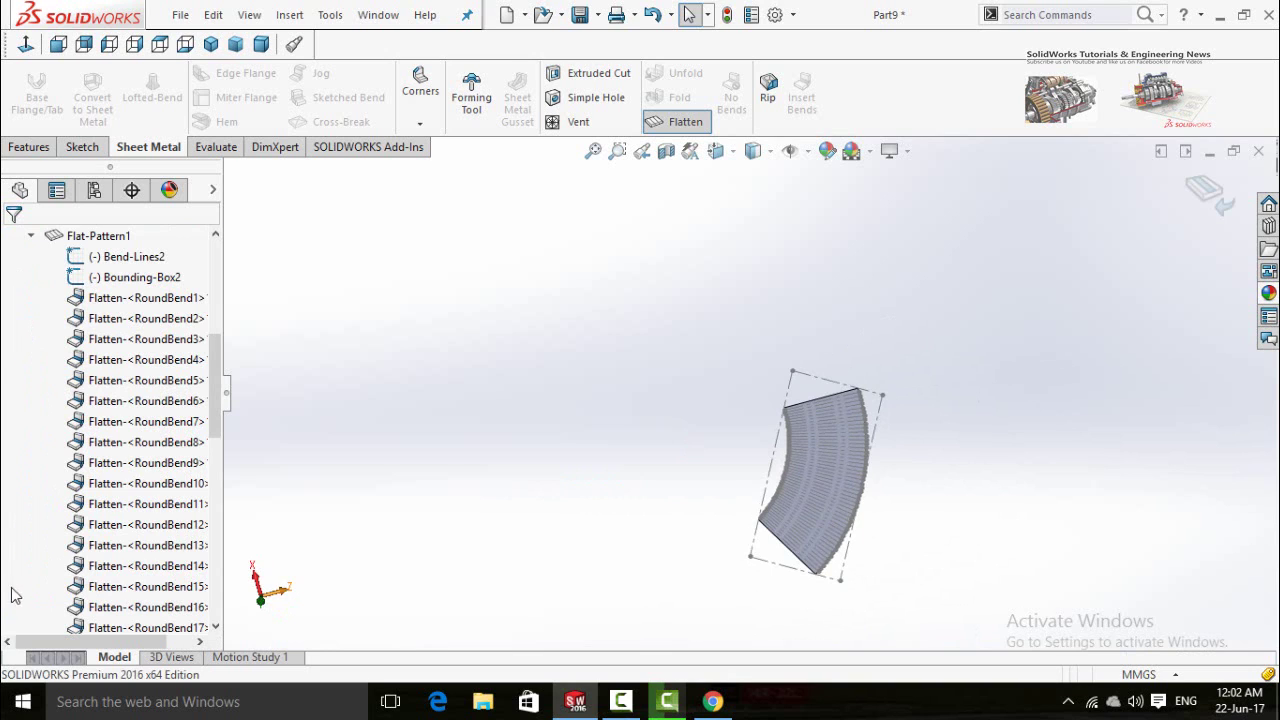
{"action": "left_click", "coordinate": [107, 283]}
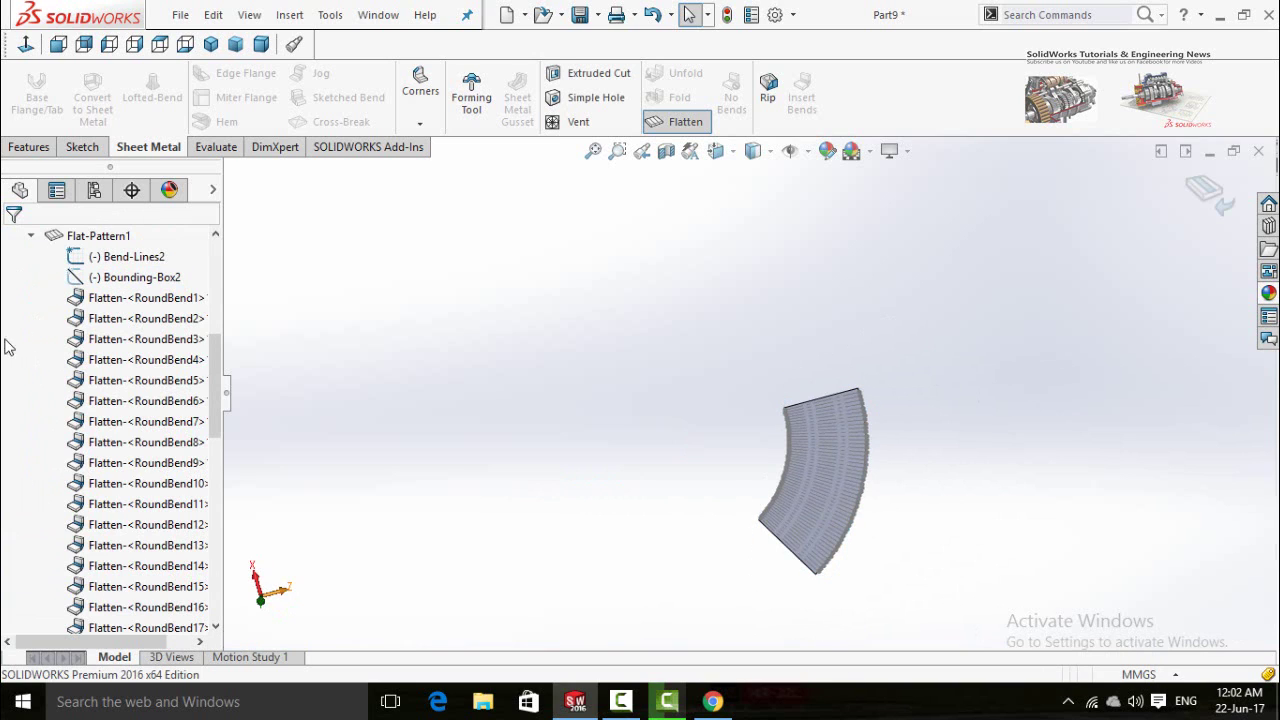
{"action": "left_click", "coordinate": [96, 260]}
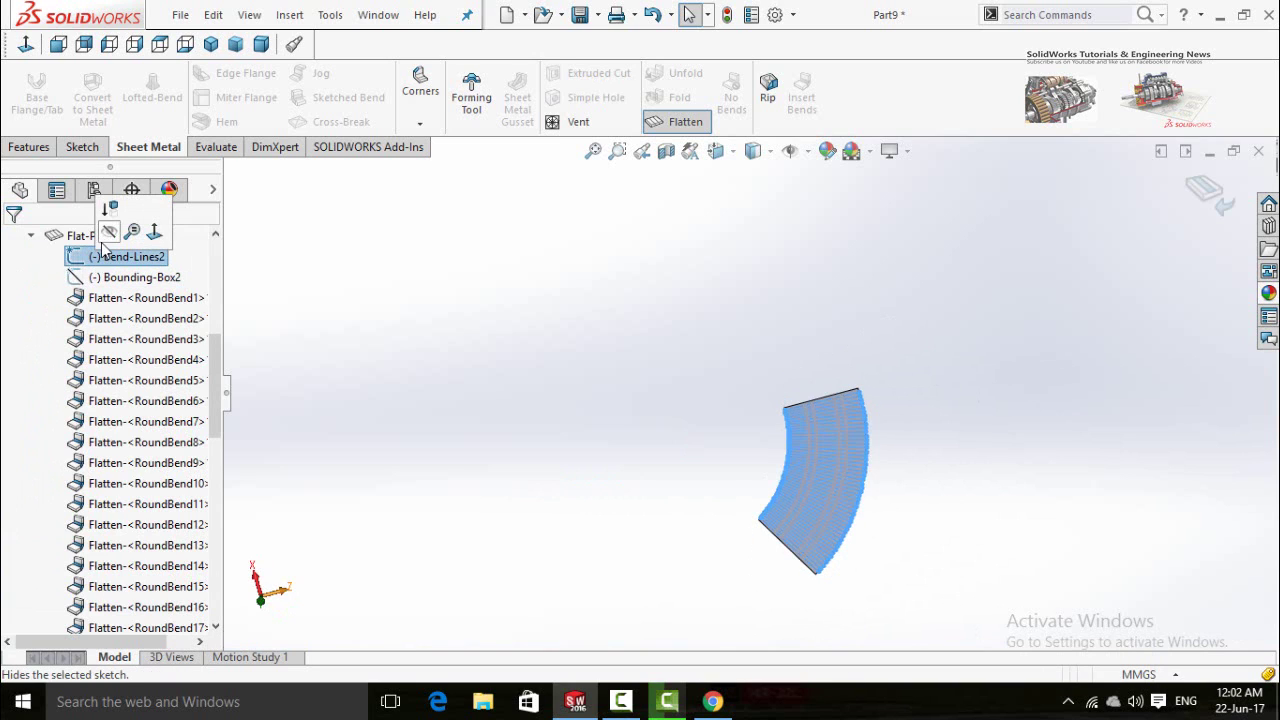
{"action": "left_click", "coordinate": [500, 451]}
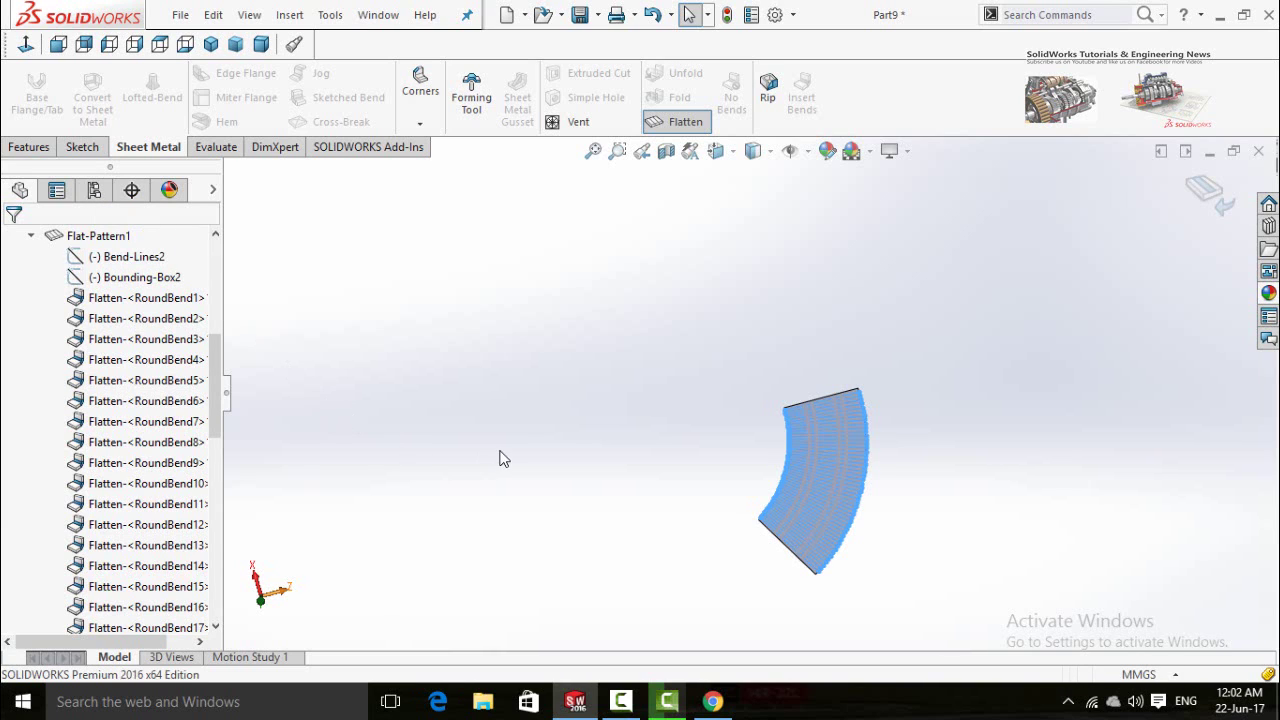
Apply the blue dimpled plastic appearance to the flattened part.
{"action": "scroll", "coordinate": [897, 468], "scroll_direction": "down", "scroll_amount": 2}
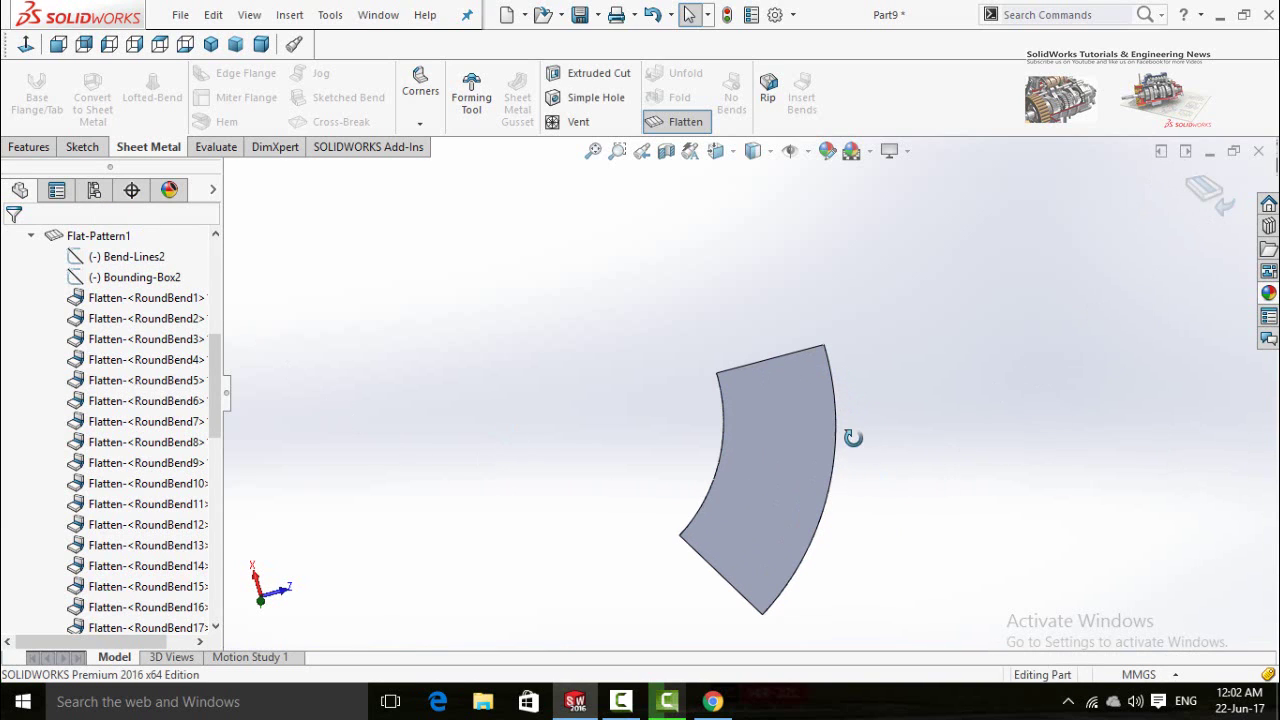
{"action": "middle_click_drag", "start_coordinate": [853, 437], "coordinate": [920, 380]}
{"action": "scroll", "coordinate": [760, 540], "scroll_direction": "down", "scroll_amount": 3}
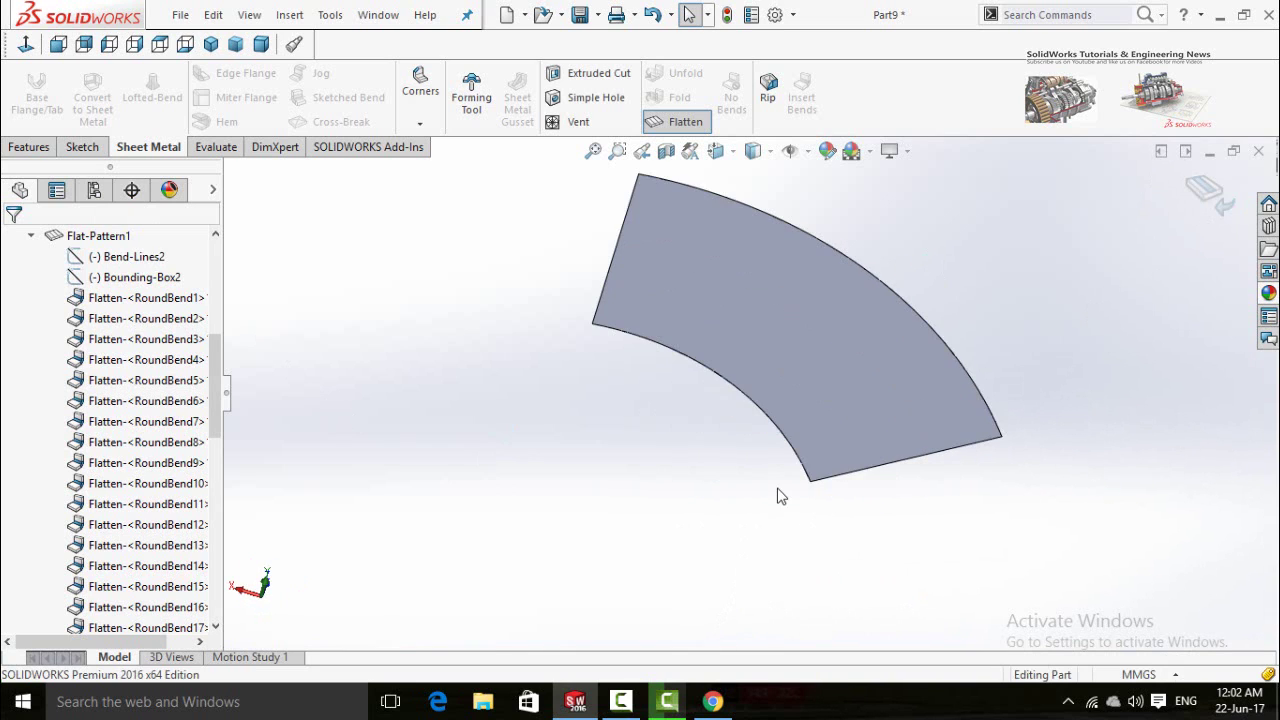
{"action": "scroll", "coordinate": [906, 352], "scroll_direction": "up", "scroll_amount": 2}
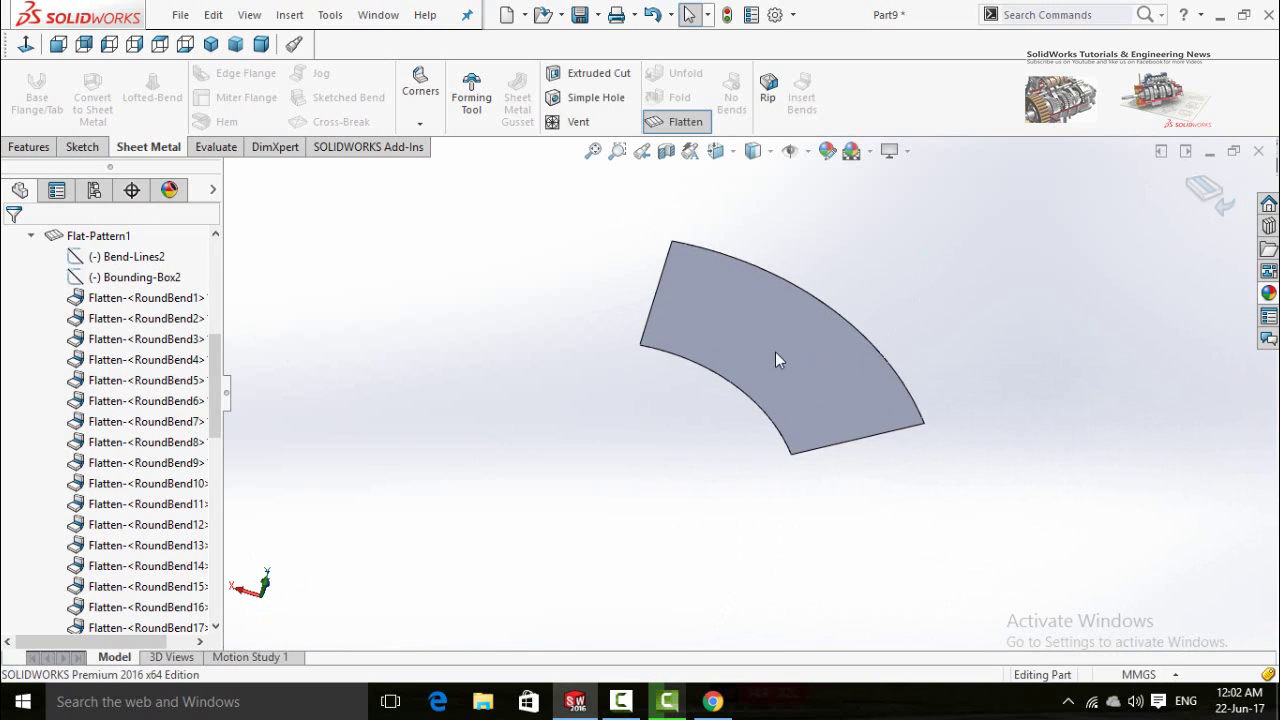
{"action": "scroll", "coordinate": [790, 275], "scroll_direction": "down", "scroll_amount": 2}
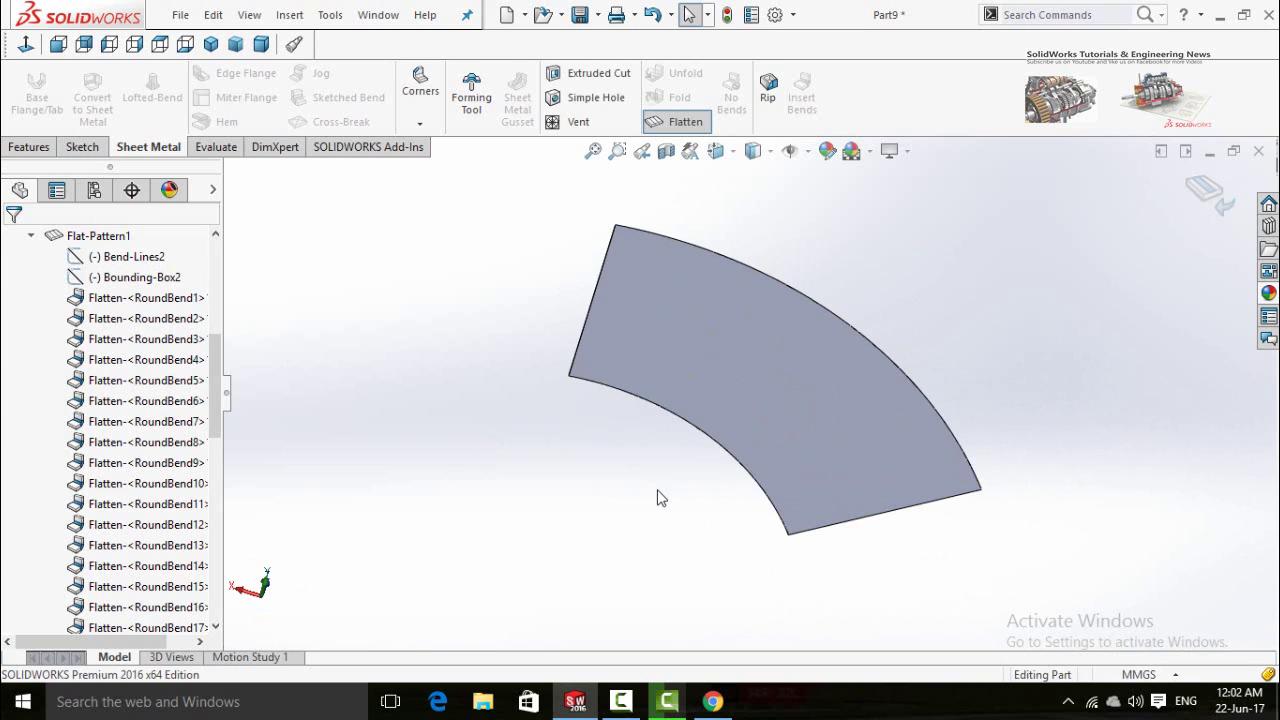
{"action": "middle_click_drag", "start_coordinate": [659, 498], "coordinate": [686, 460]}
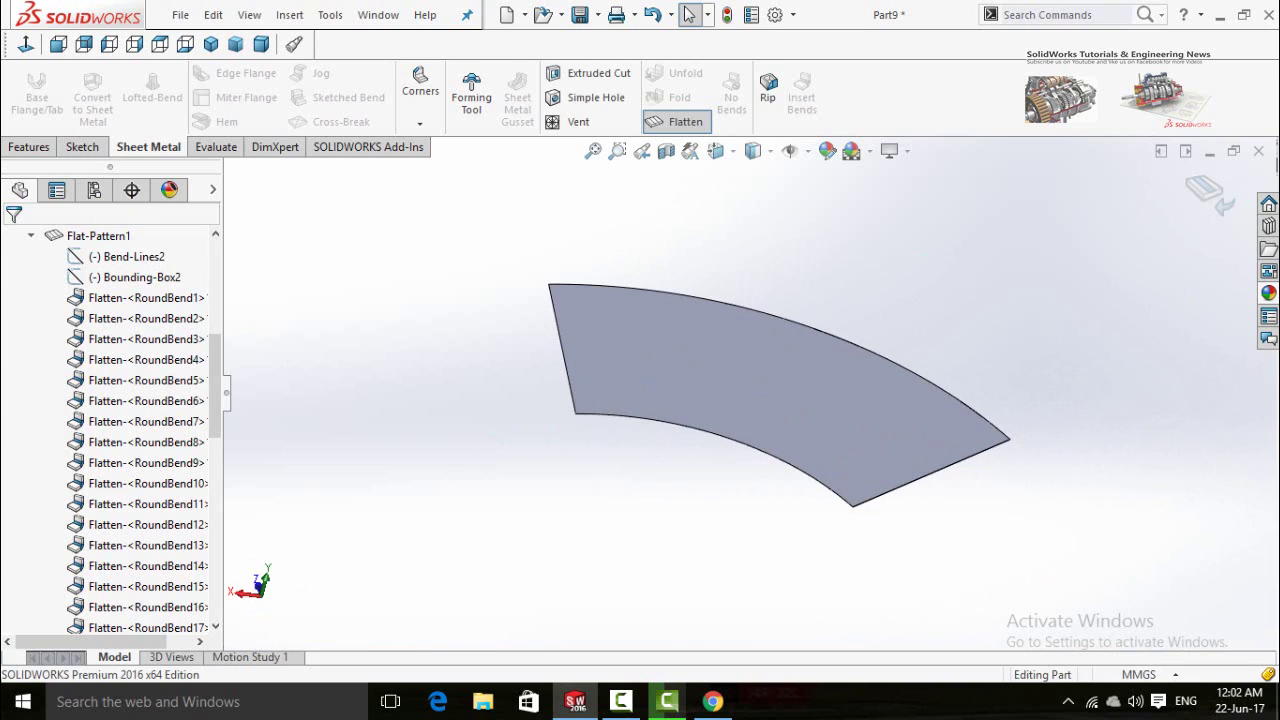
{"action": "left_click", "coordinate": [1268, 293]}
{"action": "scroll", "coordinate": [1150, 526], "scroll_direction": "down", "scroll_amount": 1}
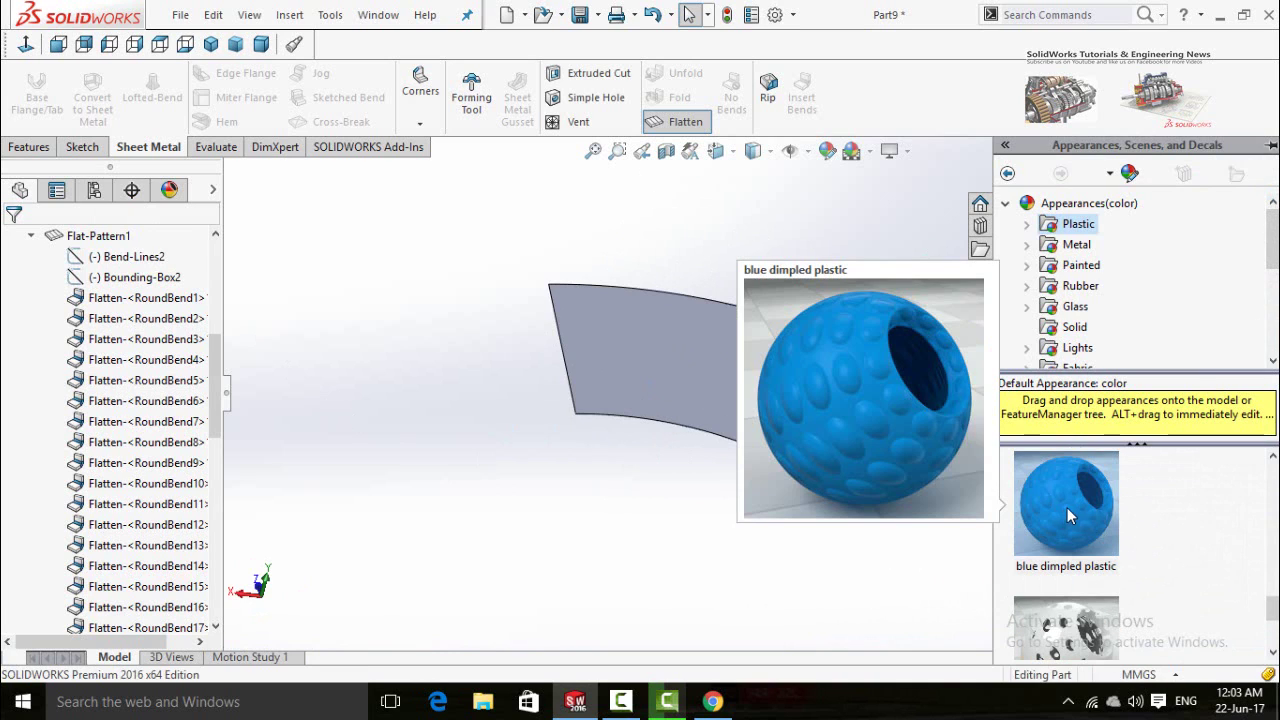
{"action": "double_click", "coordinate": [1071, 504]}
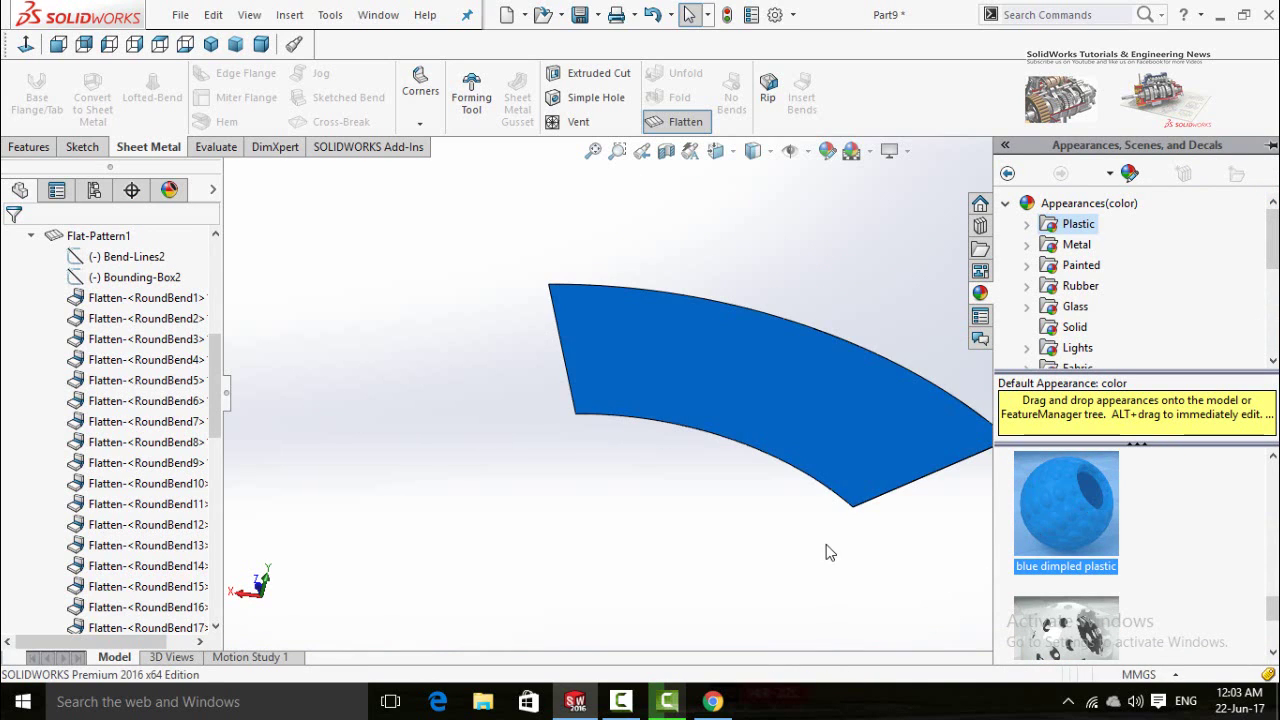
Turn on Shadows In Shaded Mode for the display of the flat pattern.
{"action": "left_click", "coordinate": [889, 150]}
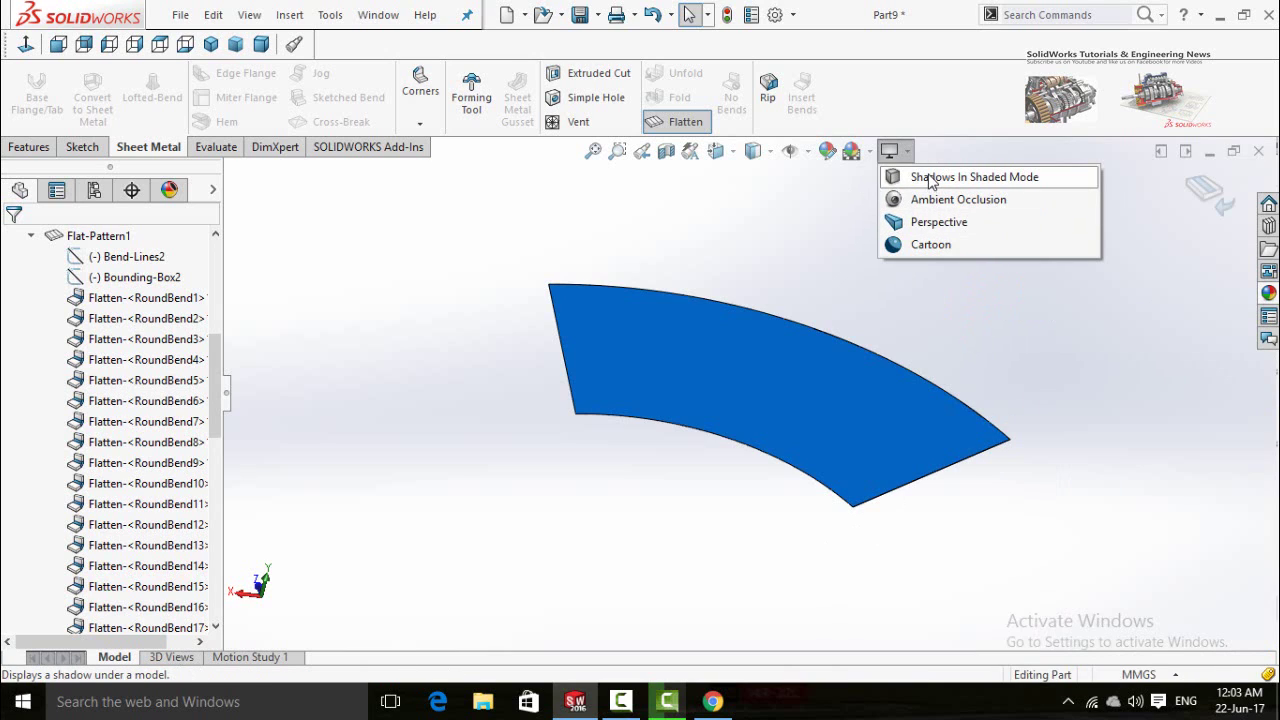
{"action": "left_click", "coordinate": [930, 179]}
{"action": "middle_click_drag", "start_coordinate": [715, 449], "coordinate": [730, 482]}
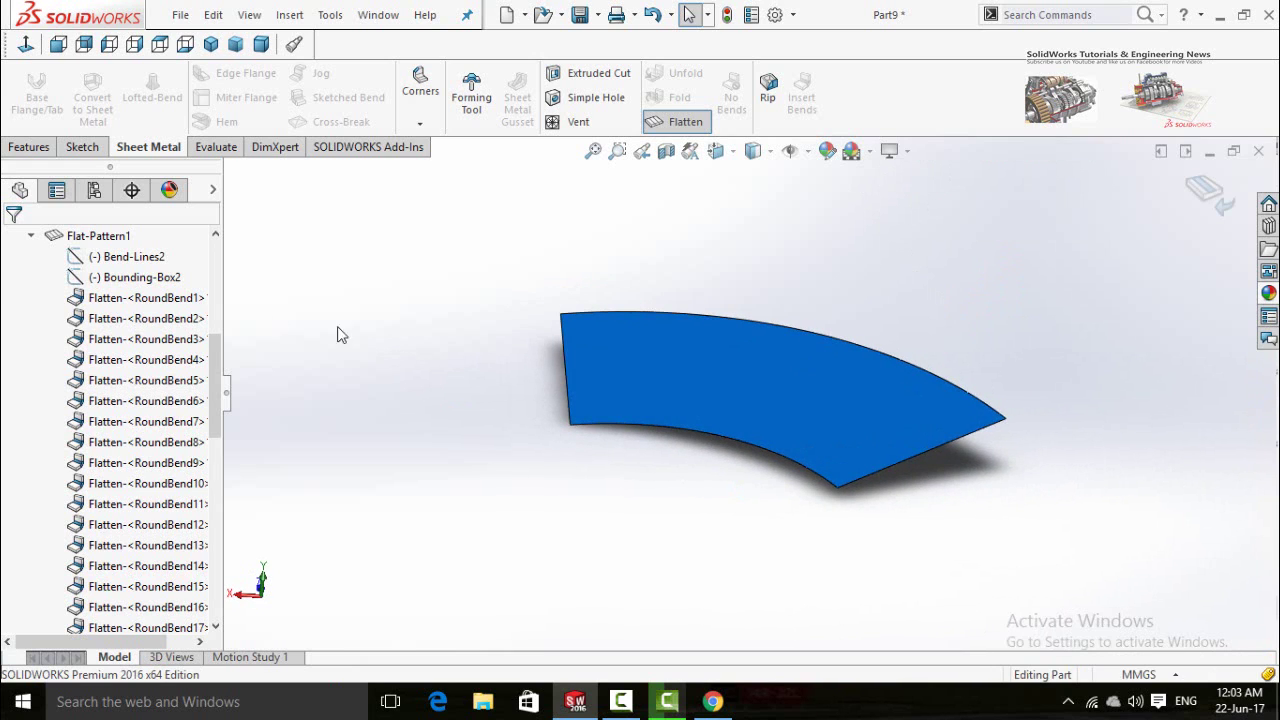
{"action": "left_click", "coordinate": [72, 147]}
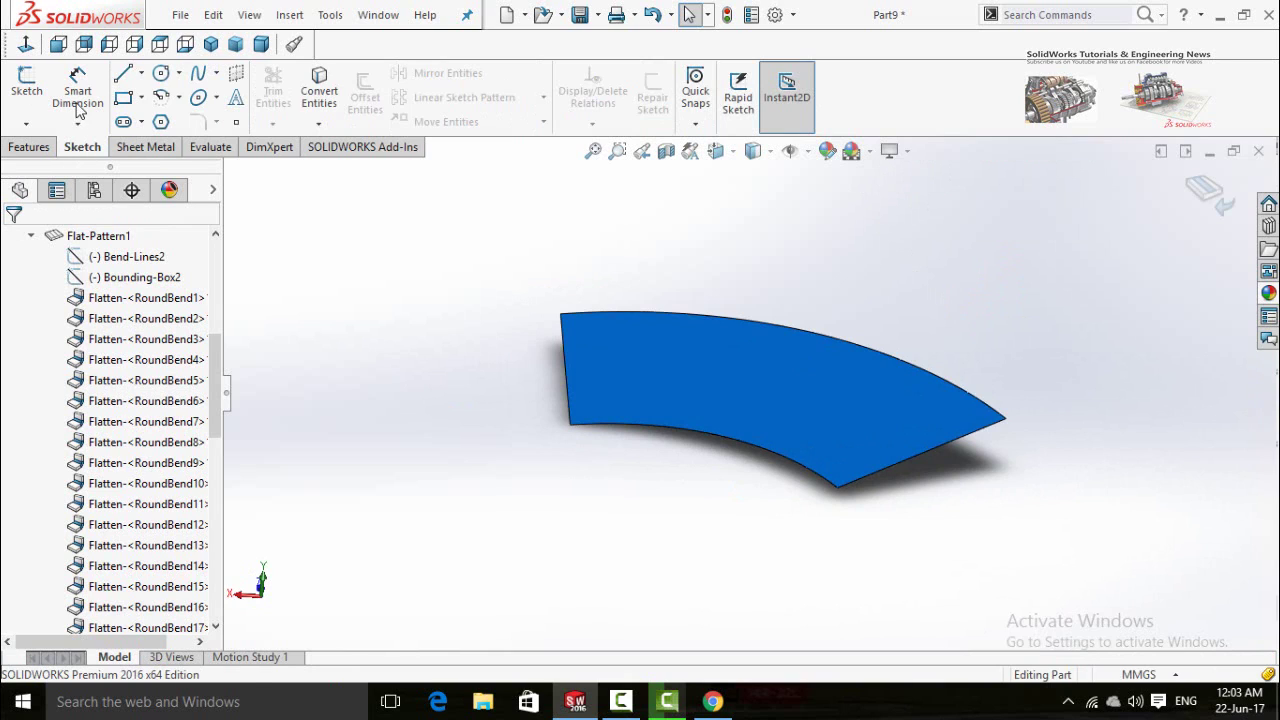
{"action": "left_click", "coordinate": [78, 100]}
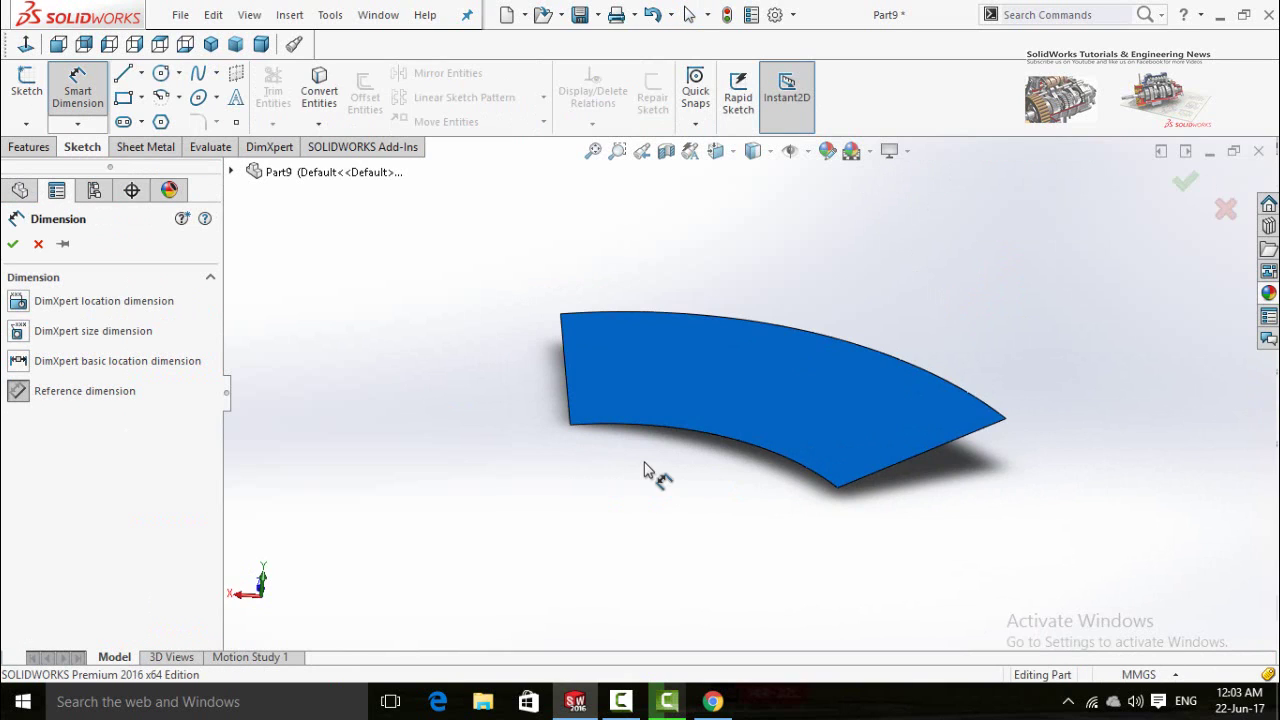
{"action": "middle_click_drag", "start_coordinate": [645, 472], "coordinate": [645, 565]}
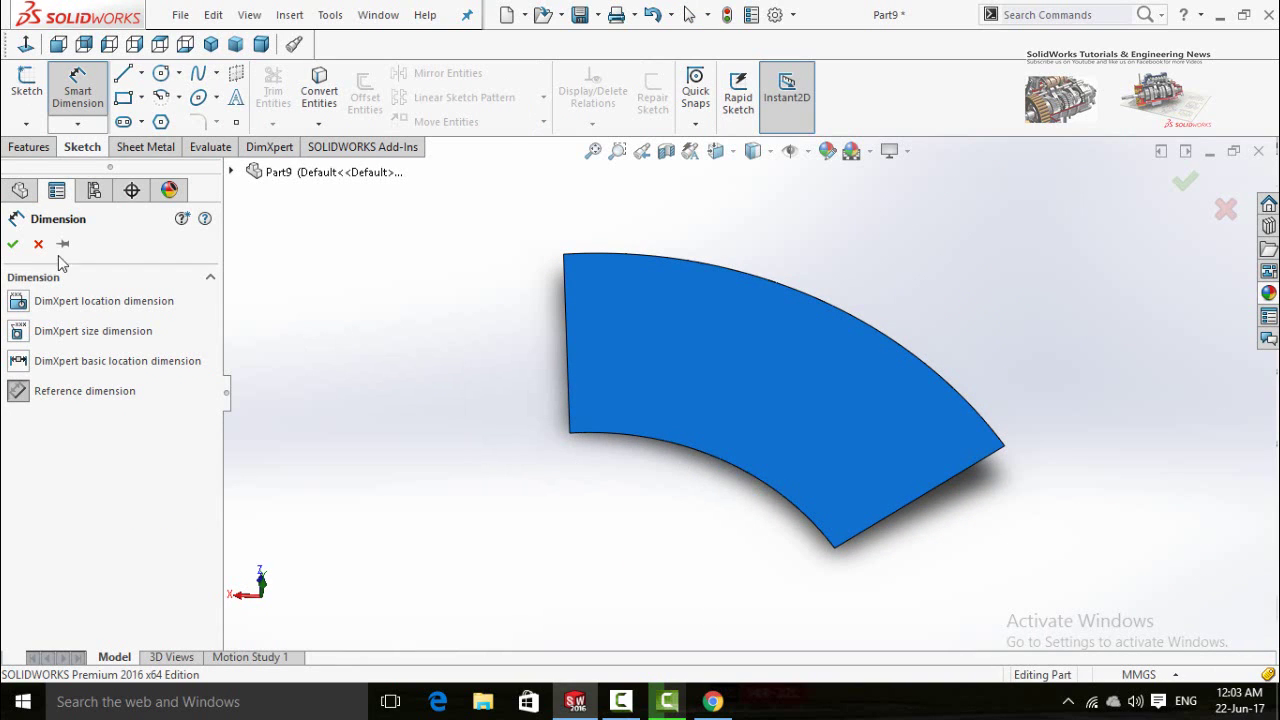
{"action": "left_click", "coordinate": [563, 253]}
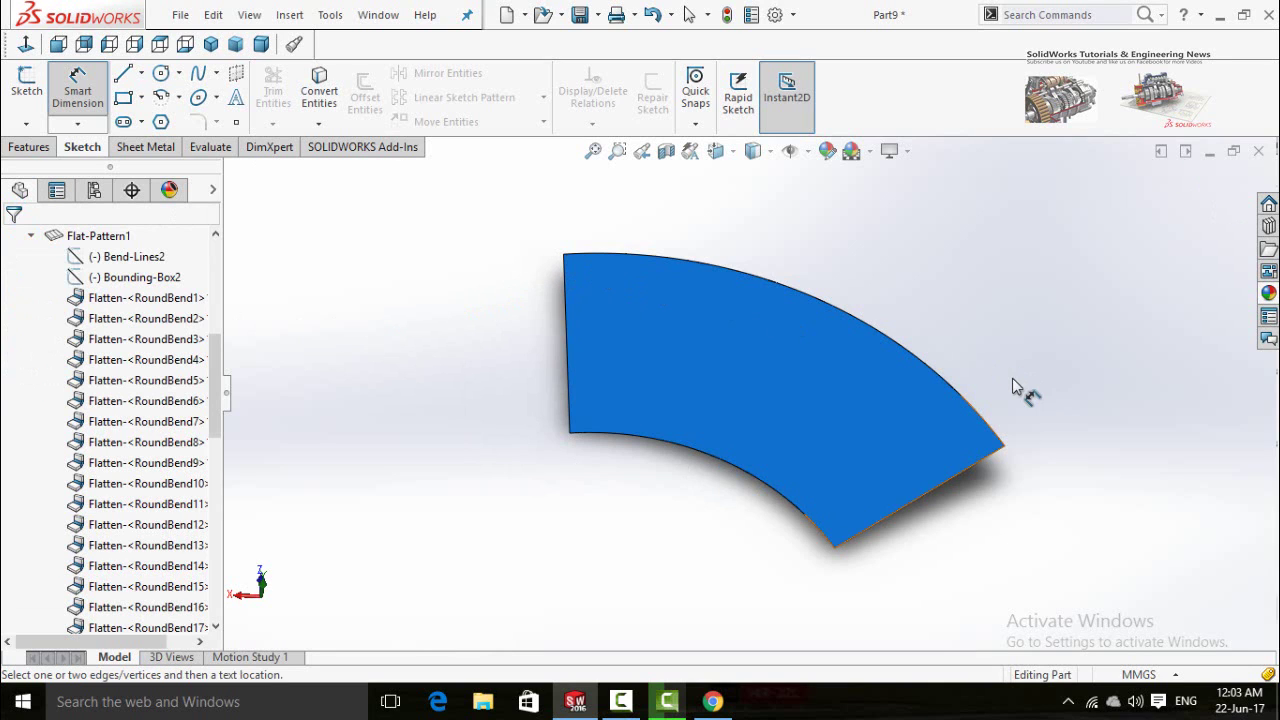
{"action": "scroll", "coordinate": [1003, 418], "scroll_direction": "down", "scroll_amount": 3}
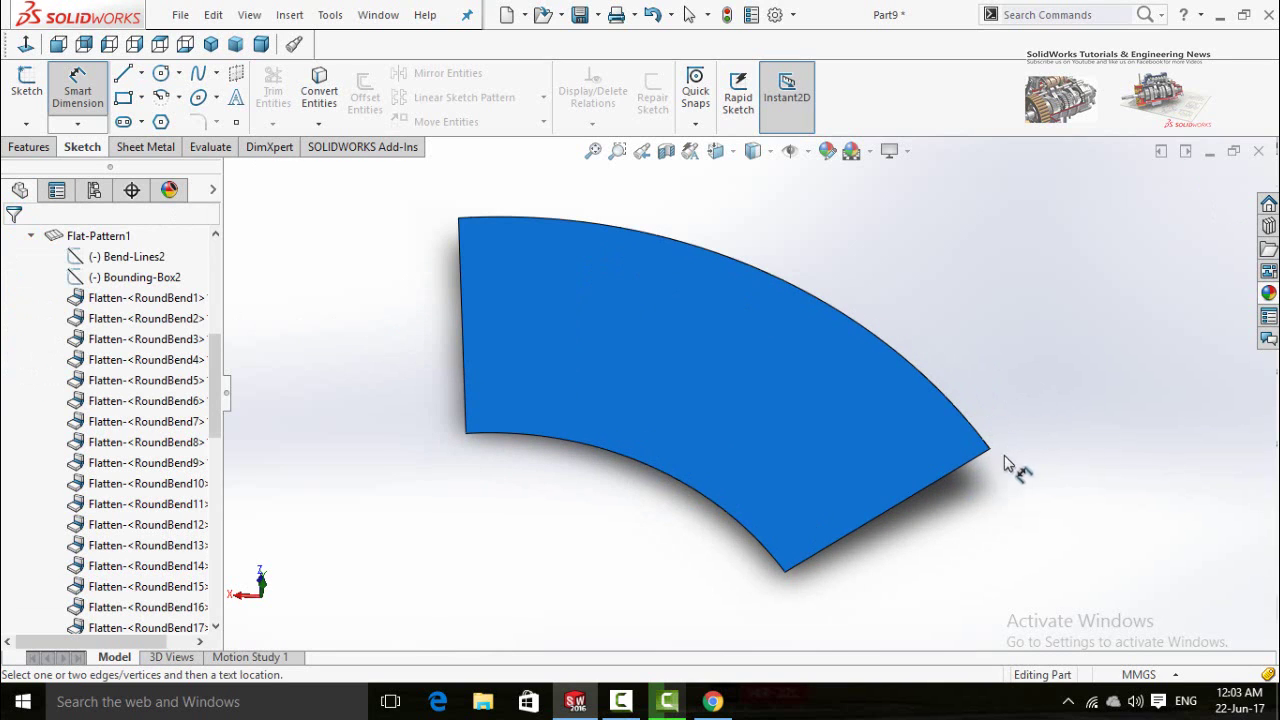
{"action": "scroll", "coordinate": [975, 462], "scroll_direction": "down", "scroll_amount": 4}
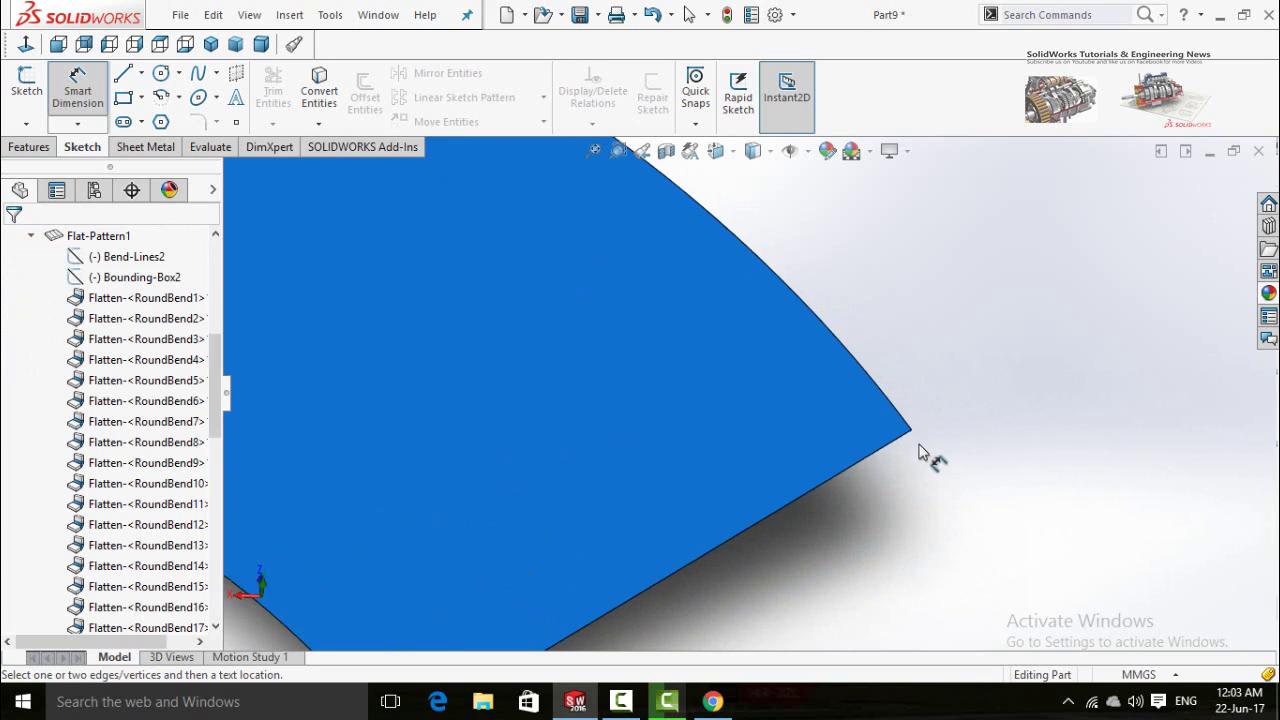
{"action": "left_click", "coordinate": [818, 463]}
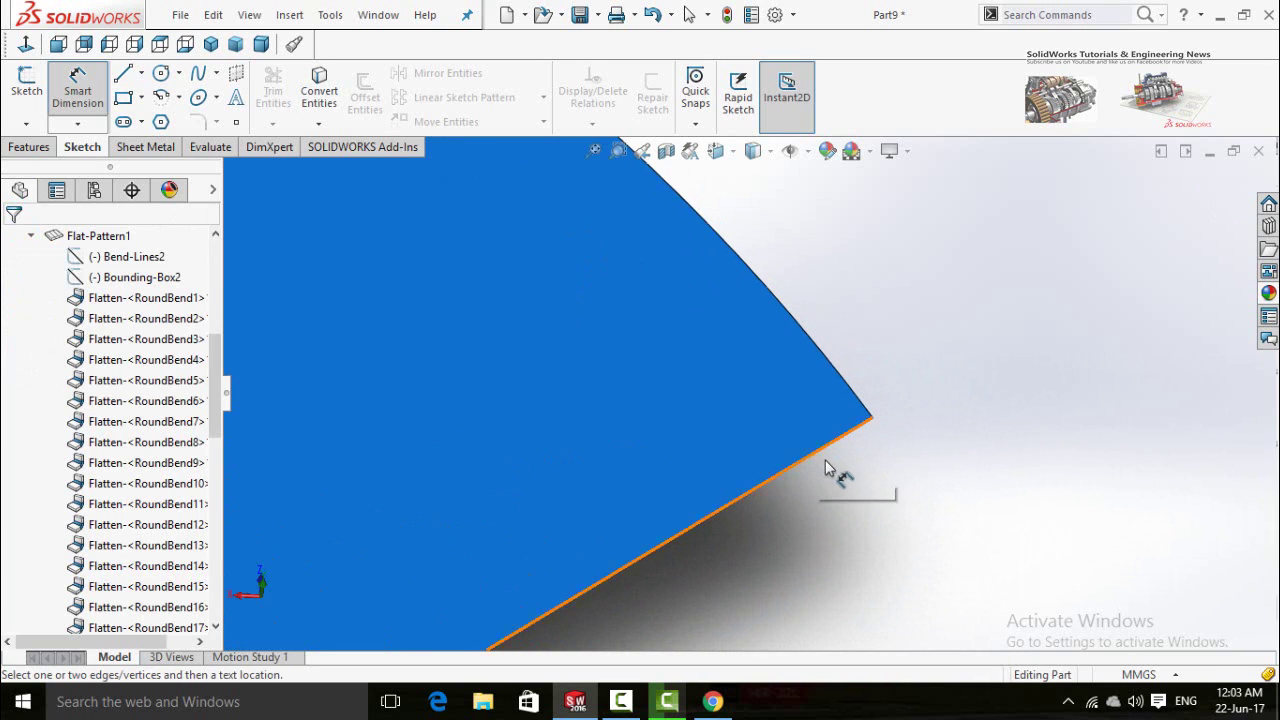
{"action": "scroll", "coordinate": [884, 538], "scroll_direction": "up", "scroll_amount": 3}
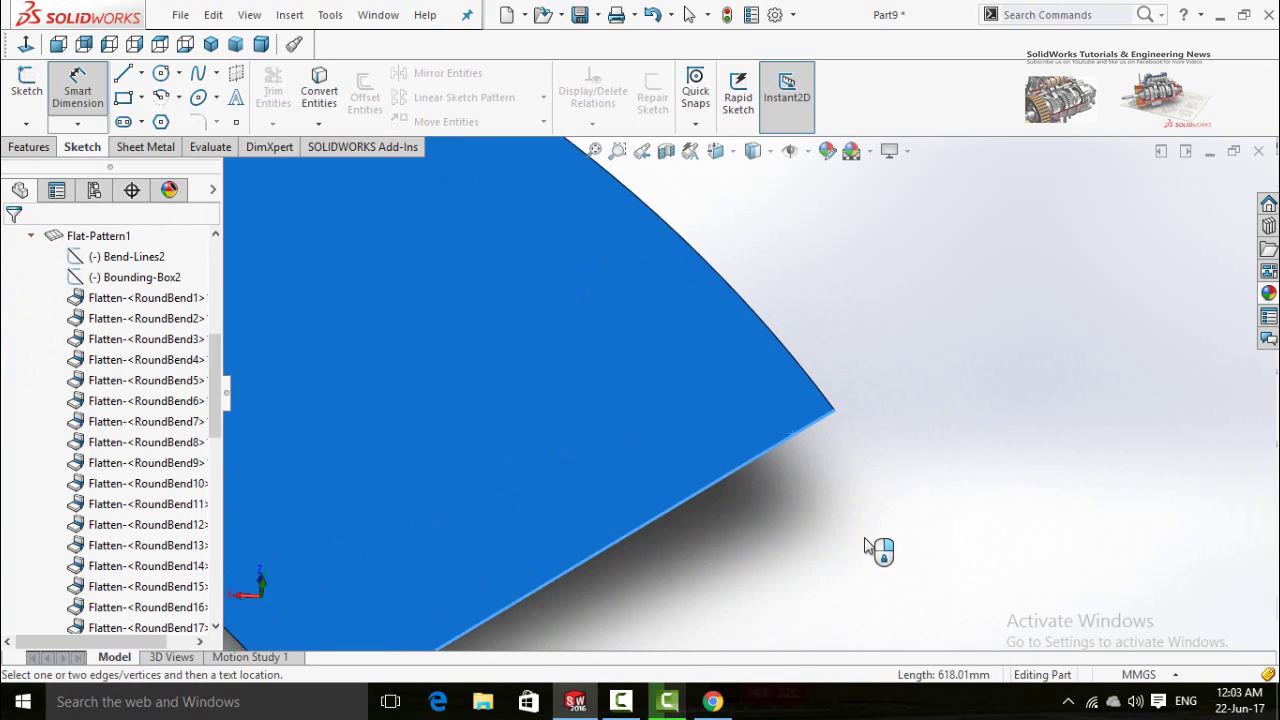
{"action": "scroll", "coordinate": [742, 553], "scroll_direction": "up", "scroll_amount": 2}
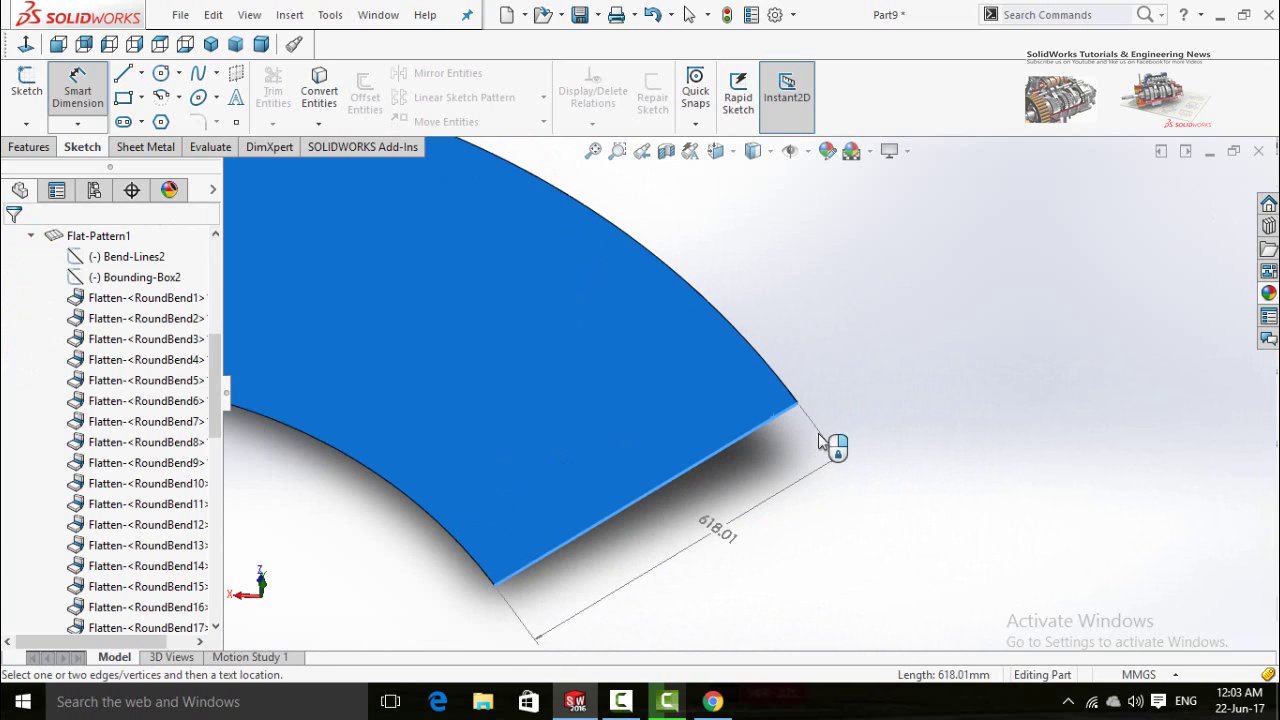
{"action": "key", "text": "Escape"}
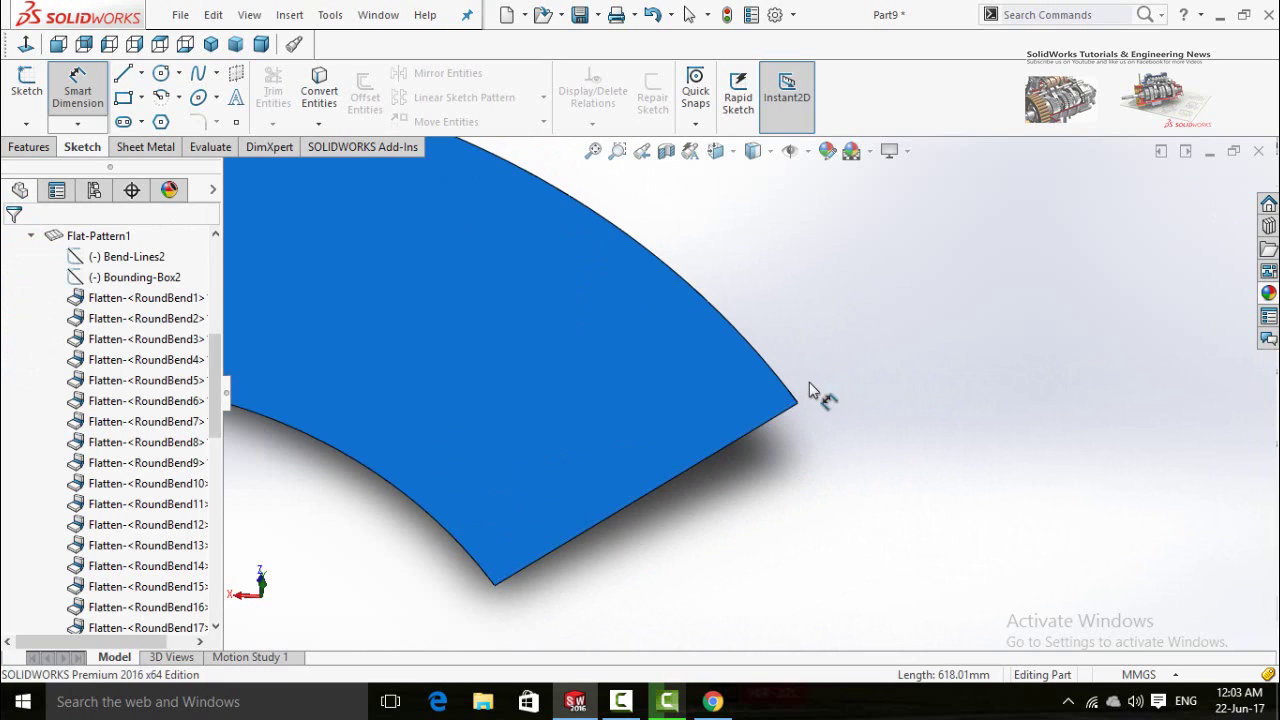
{"action": "scroll", "coordinate": [786, 405], "scroll_direction": "down", "scroll_amount": 2}
{"action": "scroll", "coordinate": [840, 472], "scroll_direction": "up", "scroll_amount": 3}
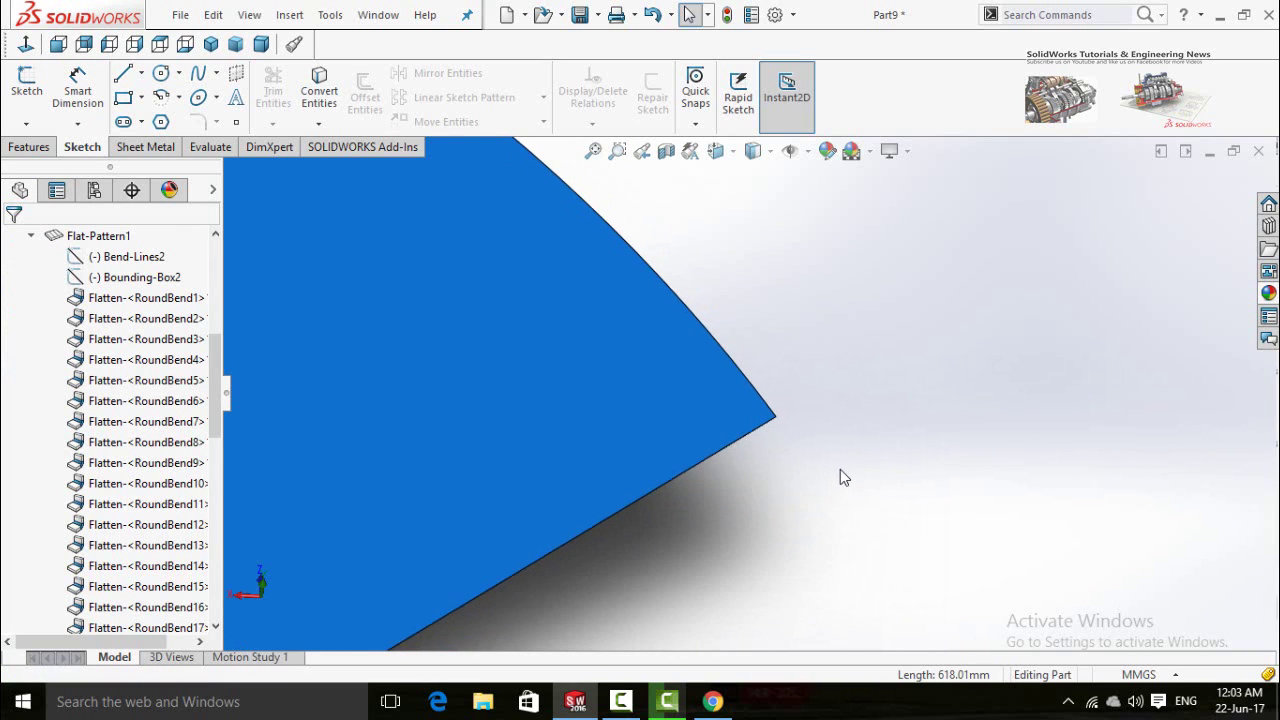
{"action": "scroll", "coordinate": [834, 470], "scroll_direction": "up", "scroll_amount": 3}
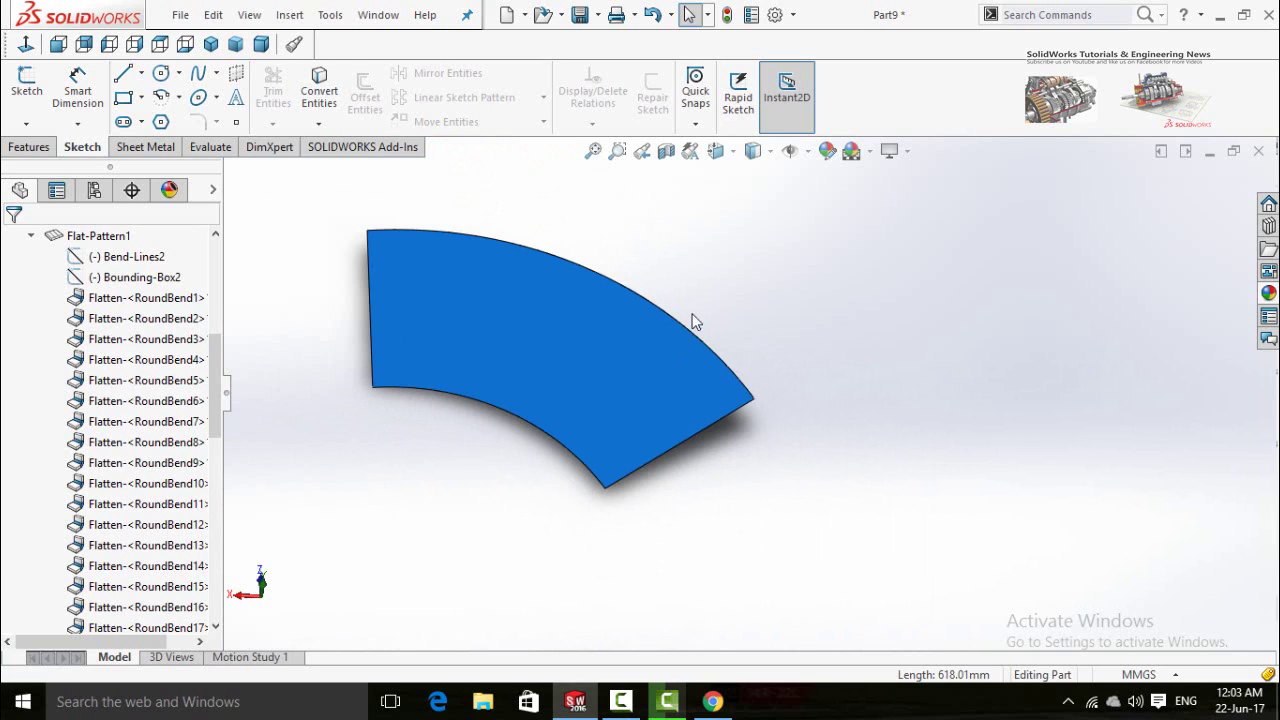
Start a sketch on the flat pattern's face and trace its inner curved edge with a 3 Point Arc from corner to corner.
{"action": "left_click", "coordinate": [533, 330]}
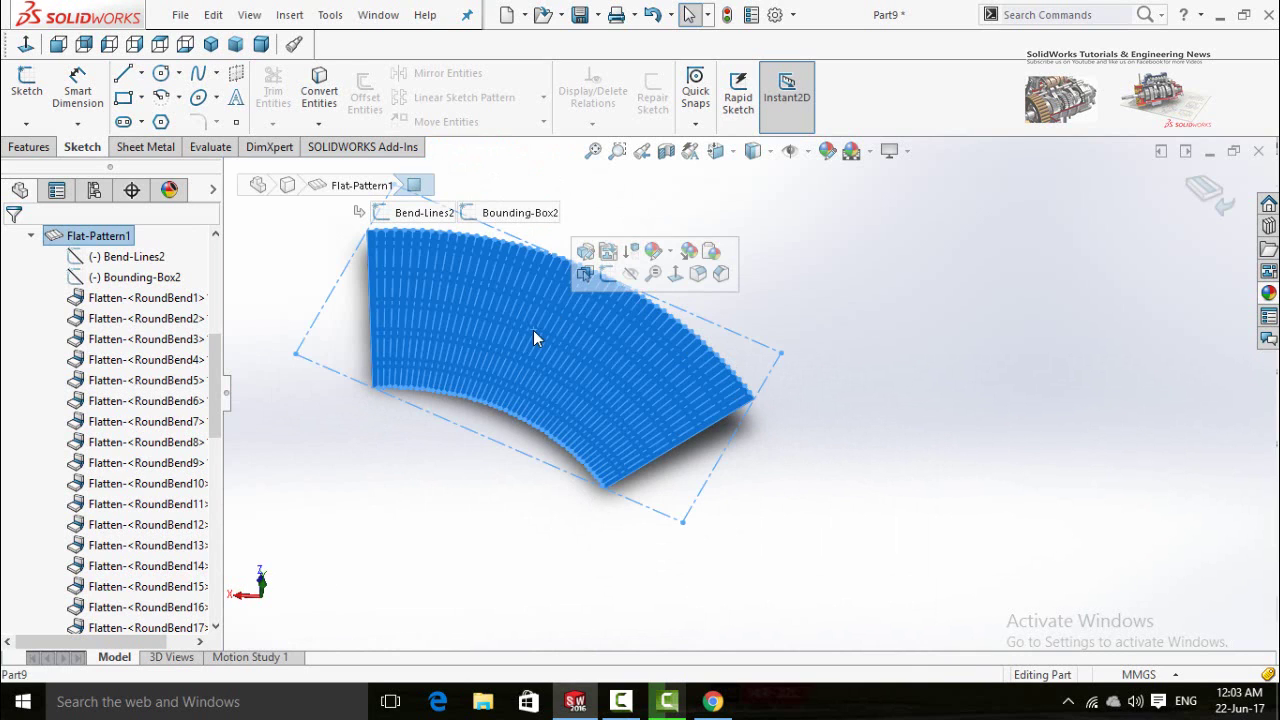
{"action": "left_click", "coordinate": [607, 275]}
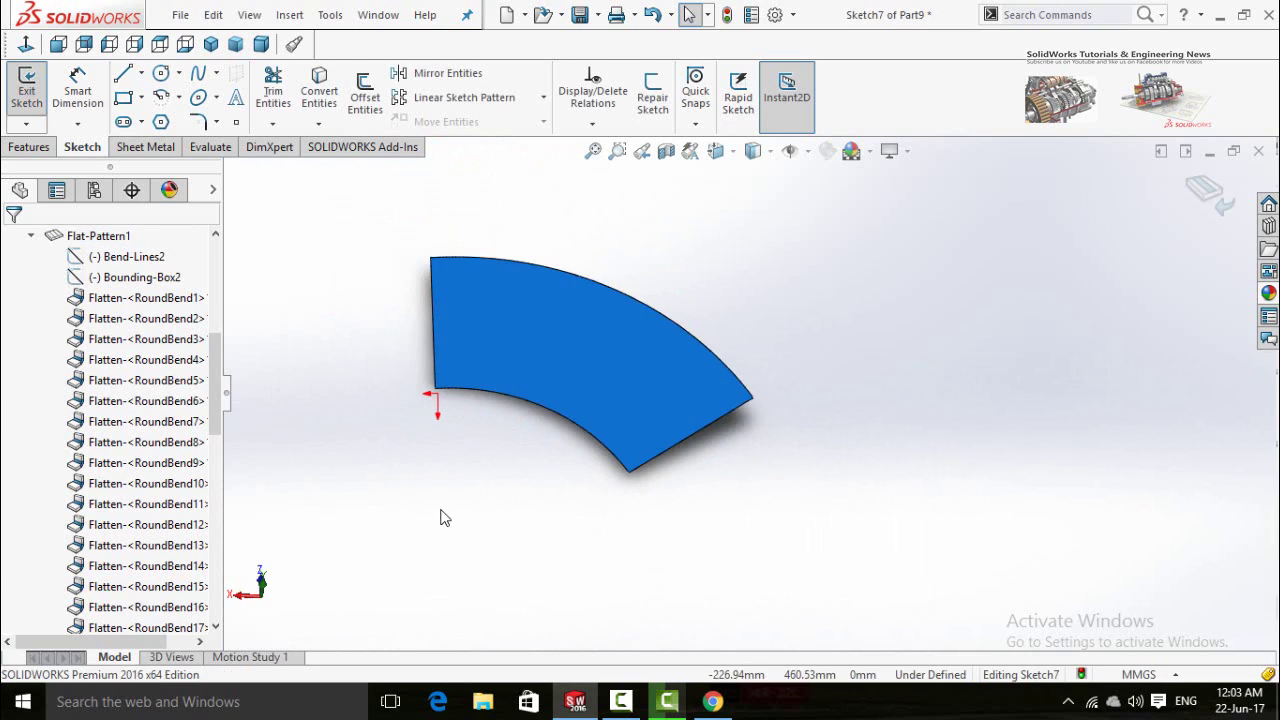
{"action": "left_click", "coordinate": [179, 99]}
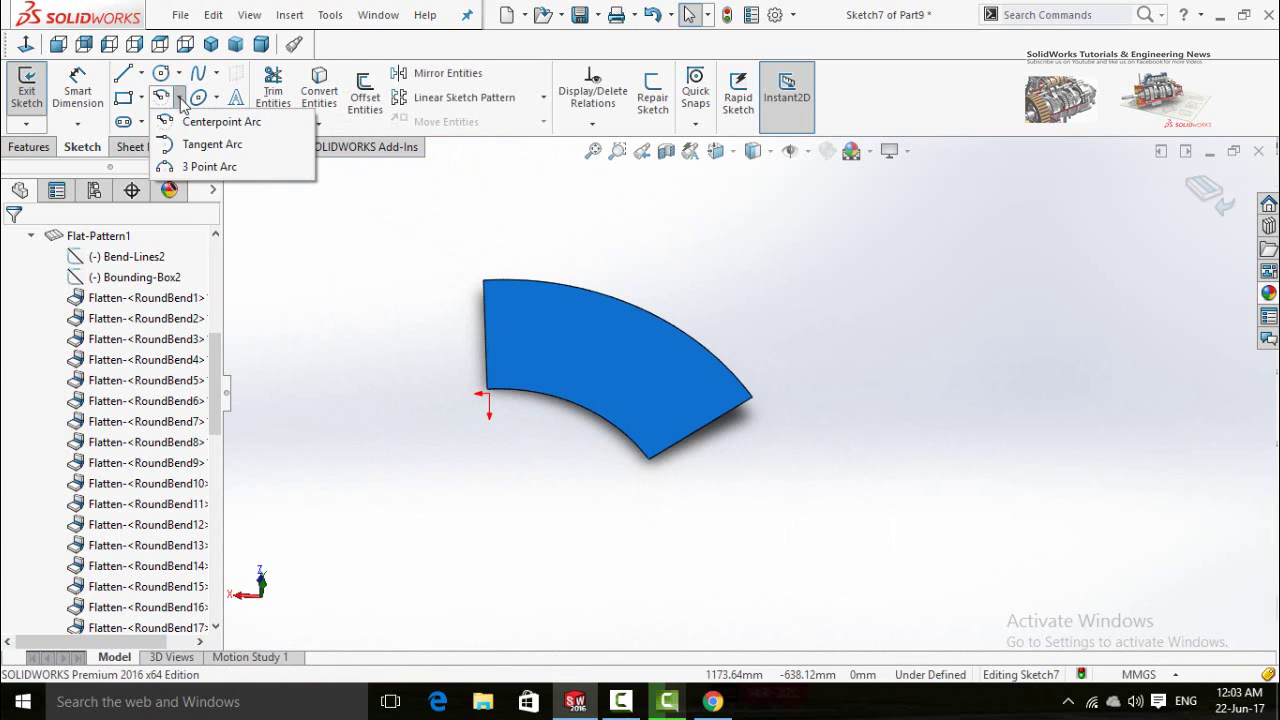
{"action": "left_click", "coordinate": [203, 168]}
{"action": "scroll", "coordinate": [518, 402], "scroll_direction": "down", "scroll_amount": 3}
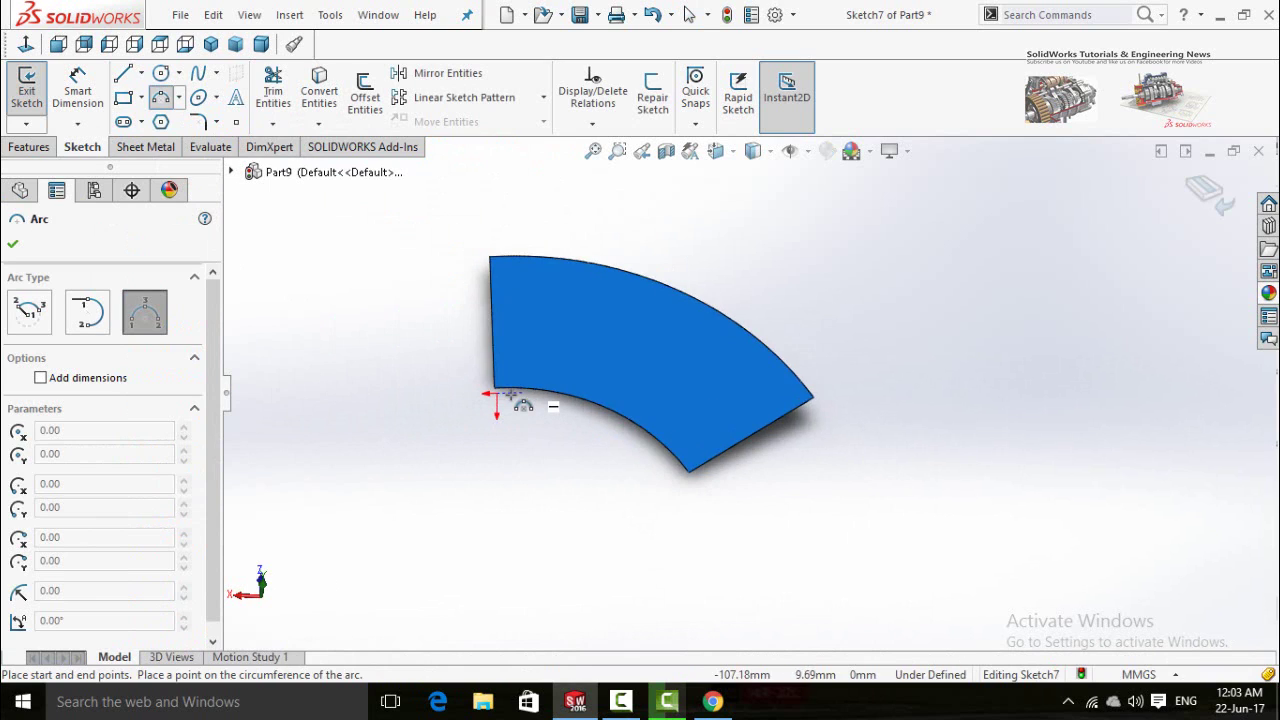
{"action": "scroll", "coordinate": [516, 400], "scroll_direction": "down", "scroll_amount": 3}
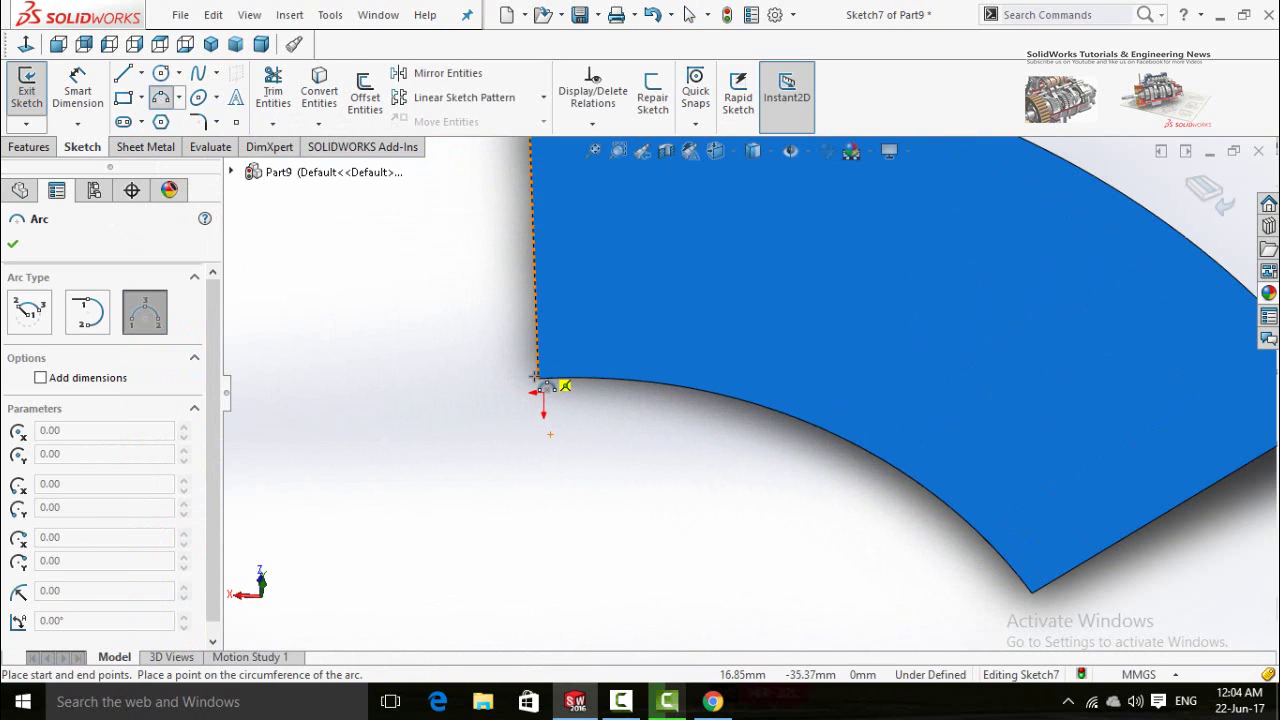
{"action": "left_click", "coordinate": [1033, 593]}
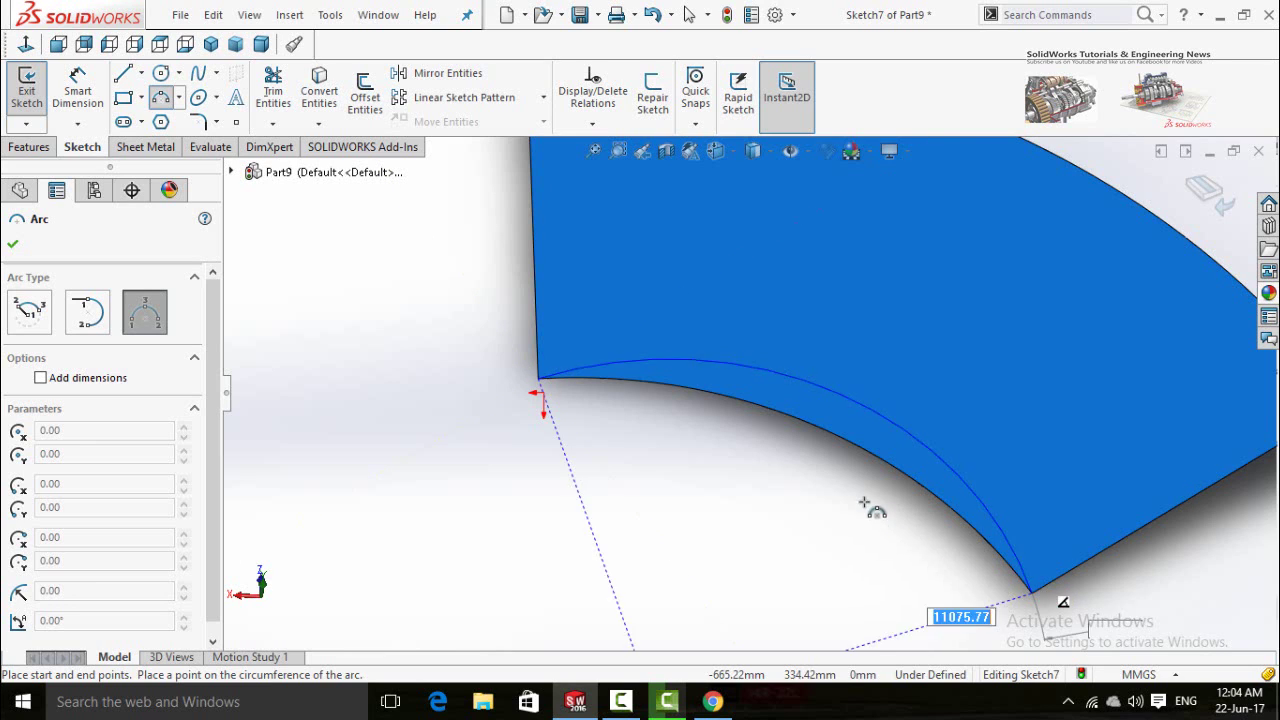
{"action": "left_click", "coordinate": [823, 432]}
Trace the flat pattern's outer curved edge with a 3 Point Arc between its two outer corners.
{"action": "scroll", "coordinate": [848, 506], "scroll_direction": "up", "scroll_amount": 1}
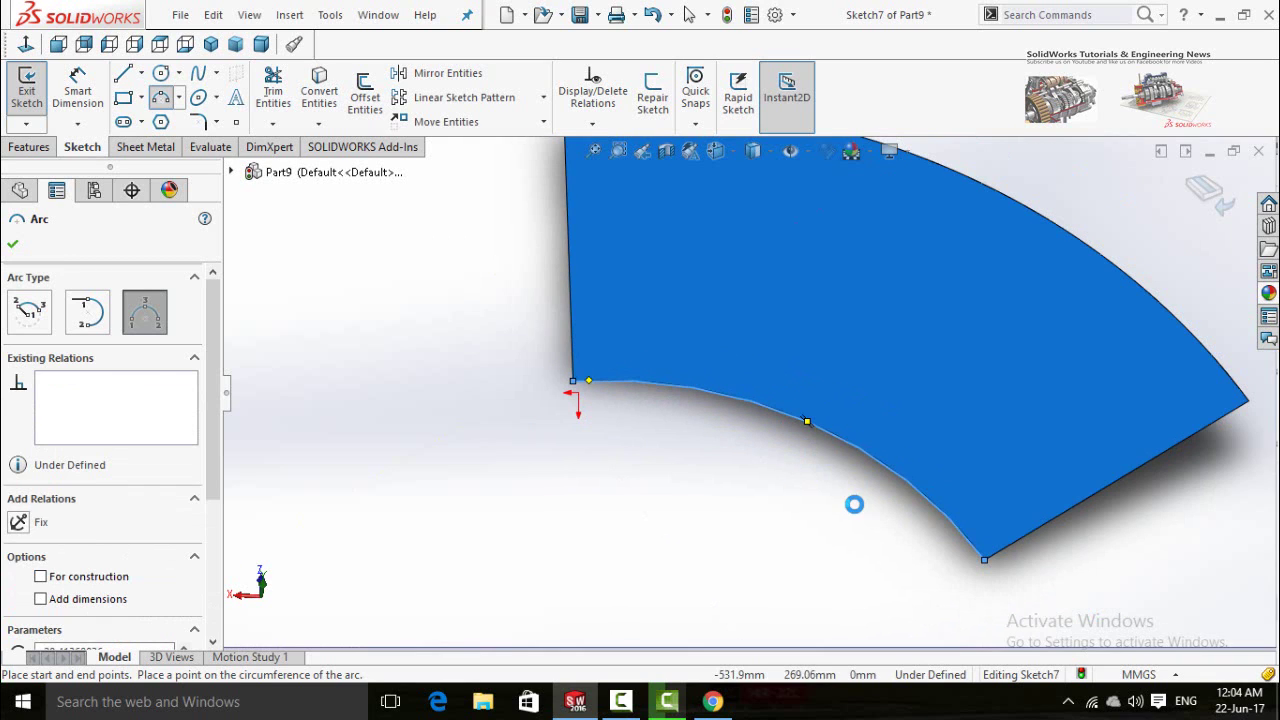
{"action": "scroll", "coordinate": [855, 504], "scroll_direction": "up", "scroll_amount": 3}
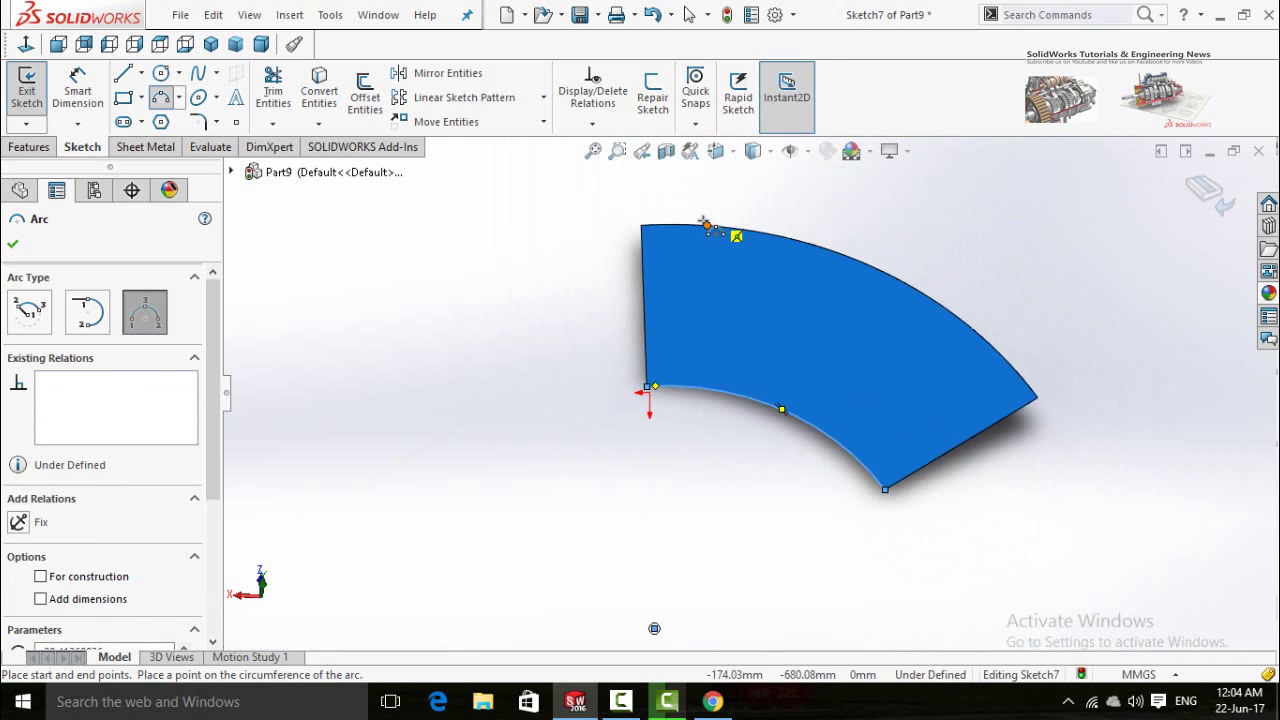
{"action": "scroll", "coordinate": [702, 222], "scroll_direction": "down", "scroll_amount": 3}
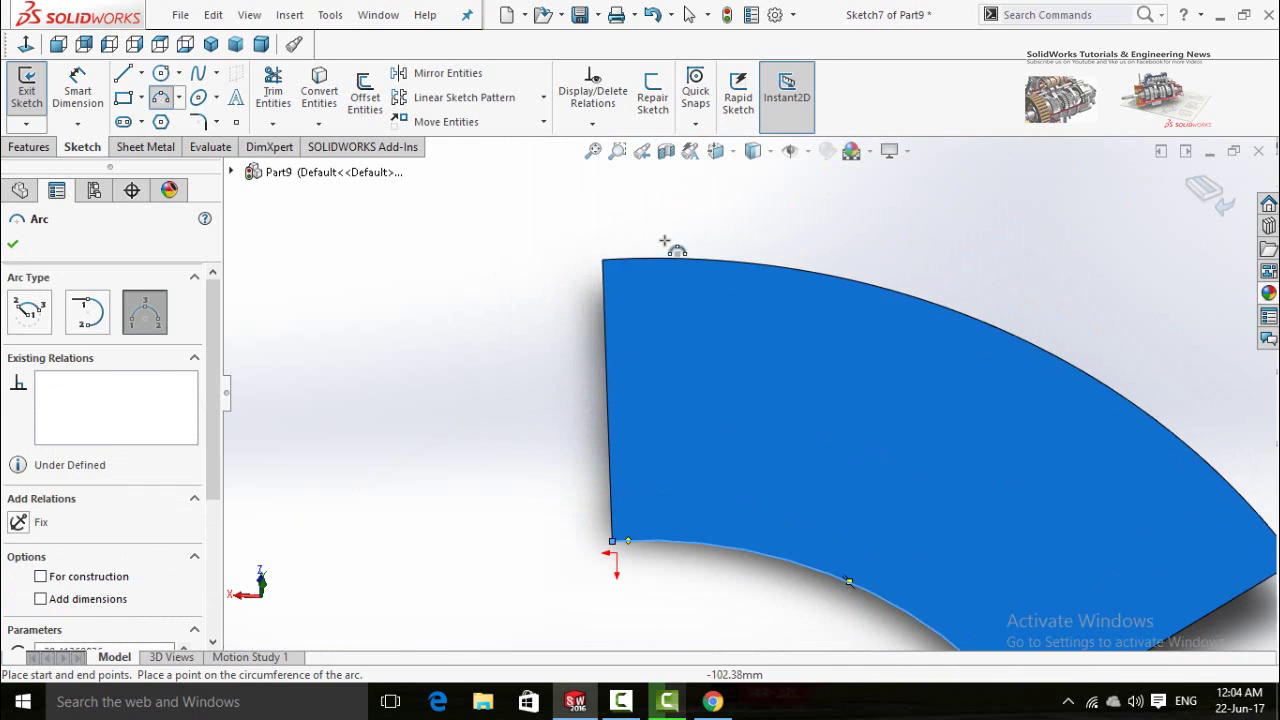
{"action": "left_click", "coordinate": [602, 261]}
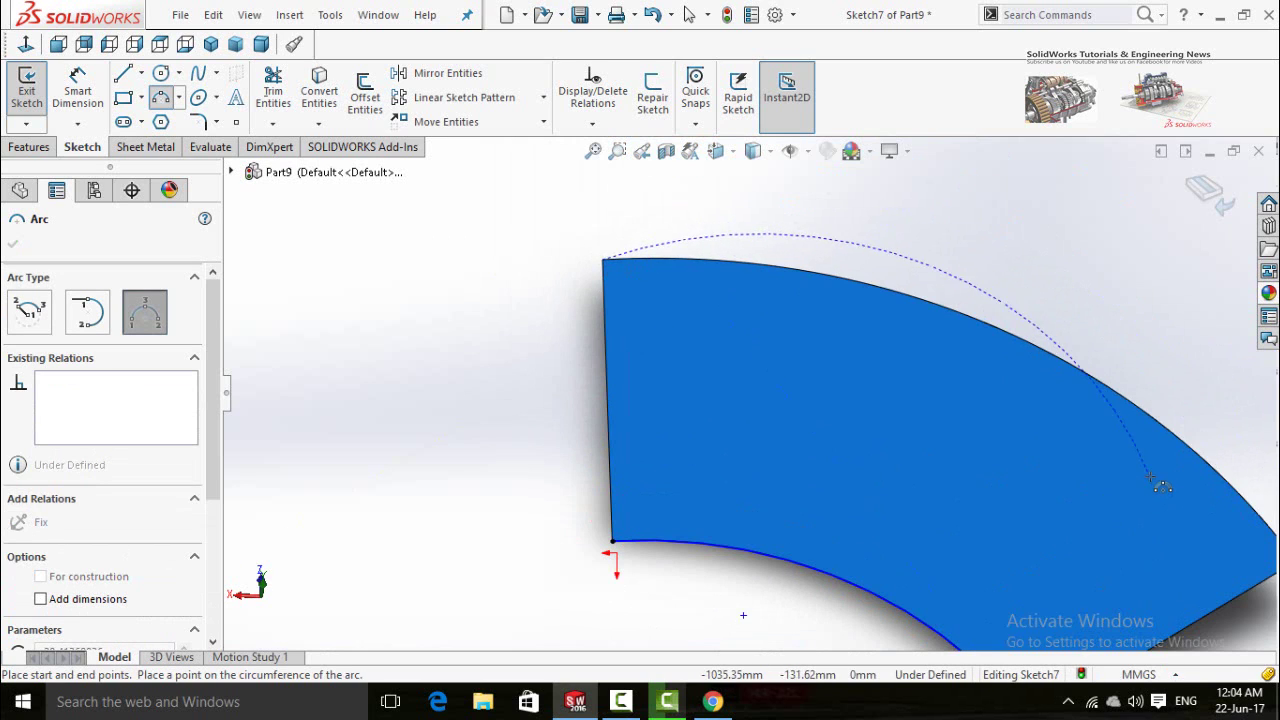
{"action": "scroll", "coordinate": [1160, 486], "scroll_direction": "up", "scroll_amount": 2}
{"action": "scroll", "coordinate": [1110, 495], "scroll_direction": "down", "scroll_amount": 4}
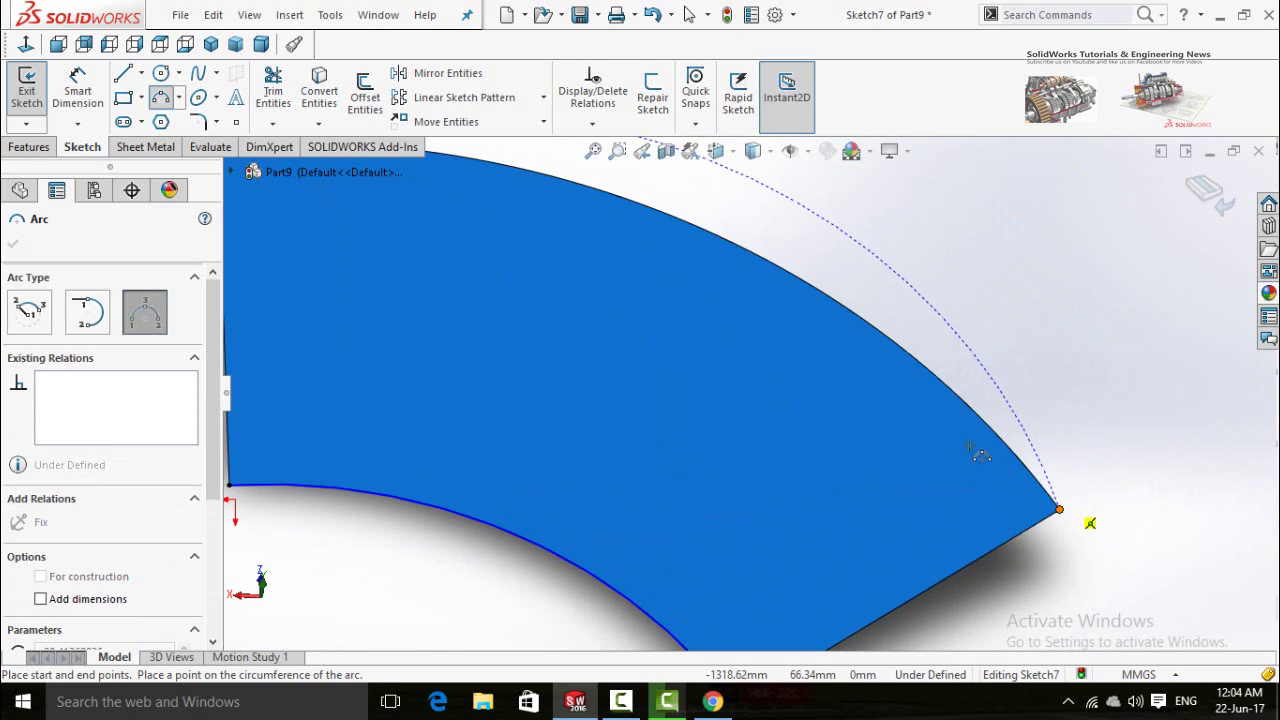
{"action": "left_click", "coordinate": [1059, 509]}
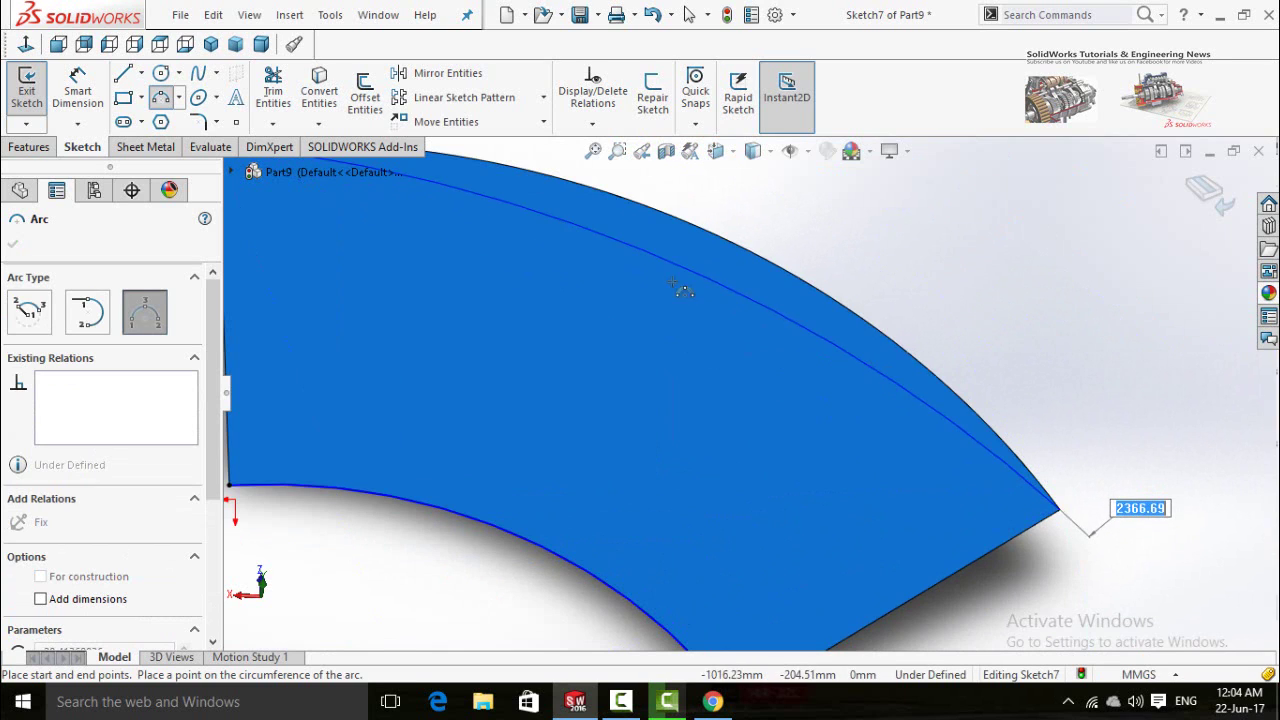
{"action": "left_click", "coordinate": [586, 186]}
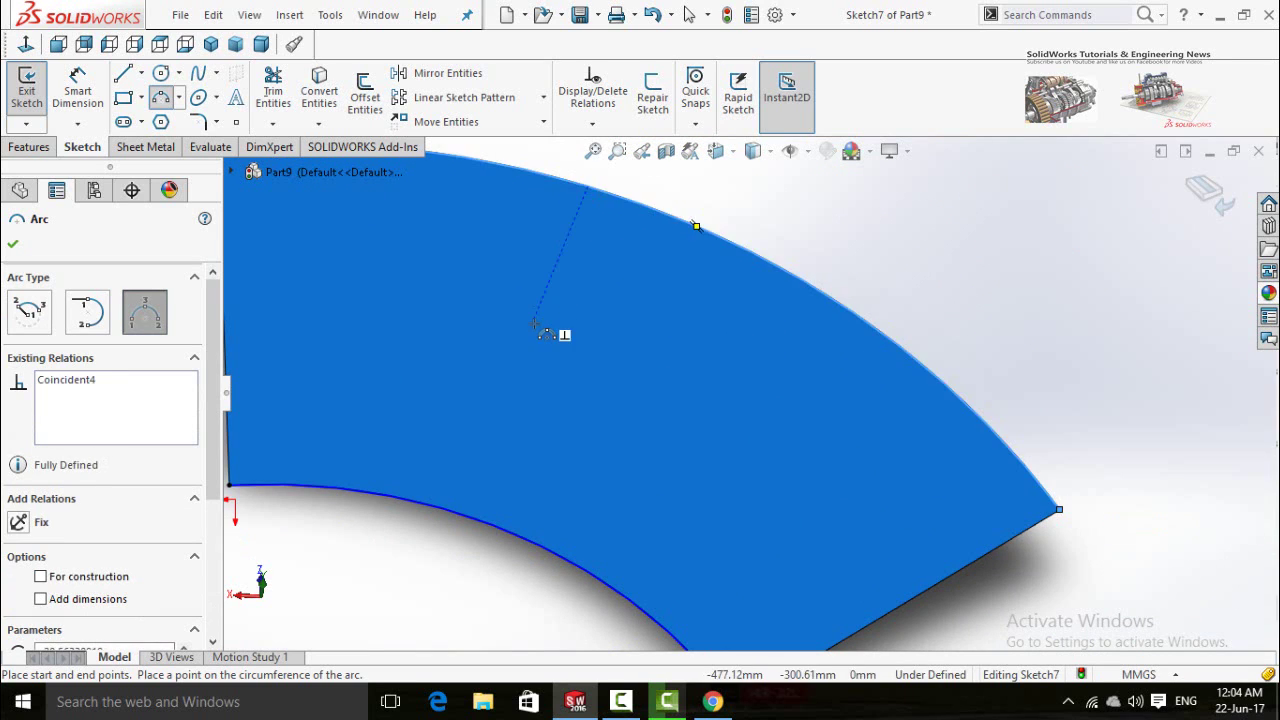
{"action": "scroll", "coordinate": [545, 335], "scroll_direction": "up", "scroll_amount": 4}
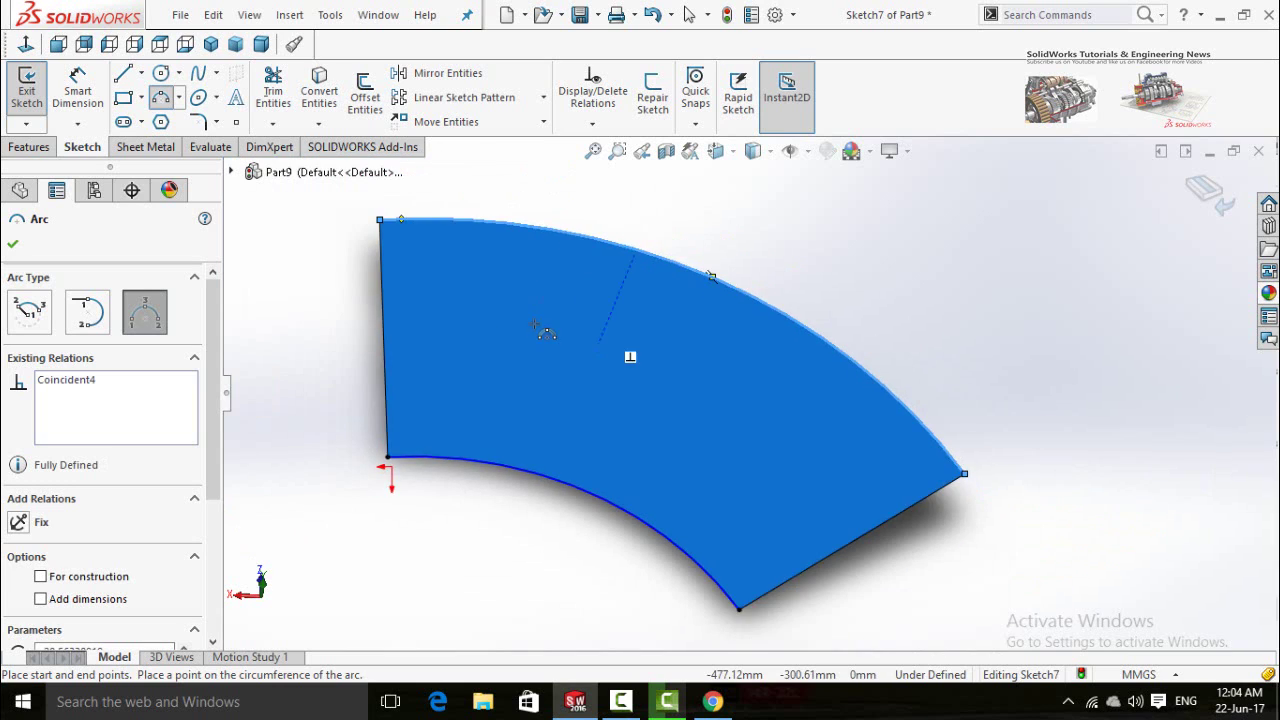
{"action": "left_click", "coordinate": [12, 247]}
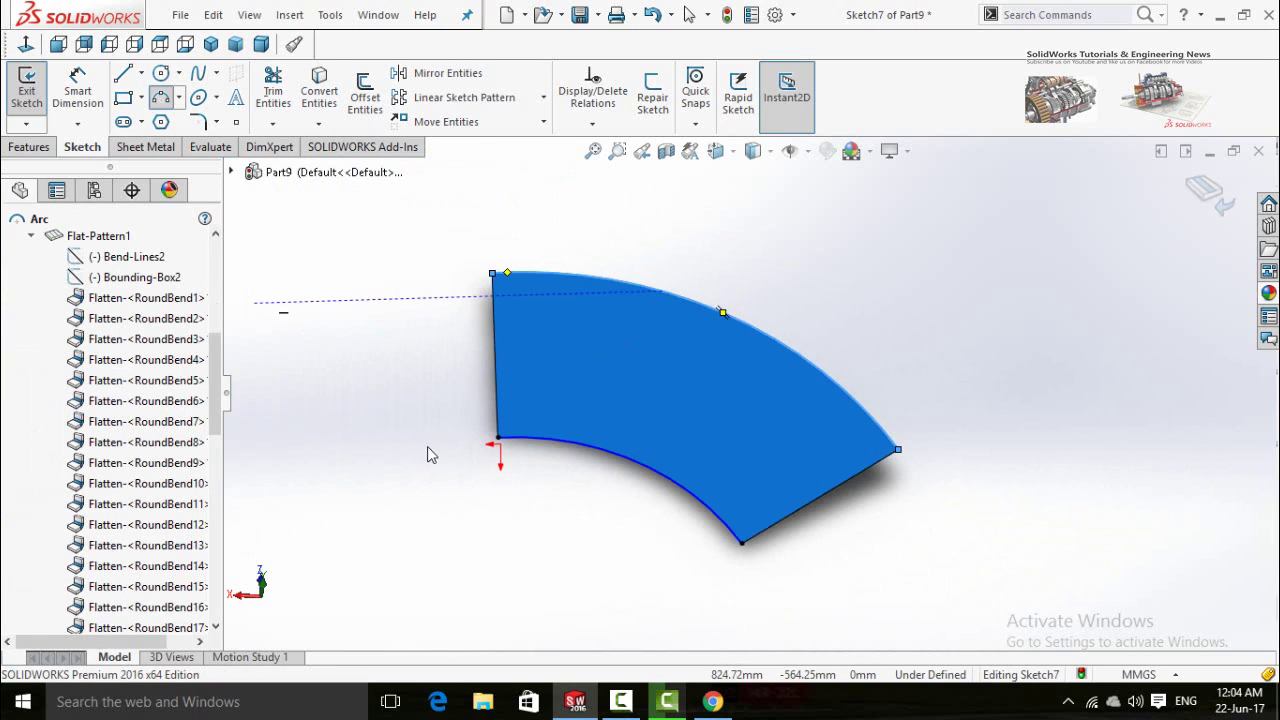
Check the inner arc's radius with Smart Dimension without placing the dimension.
{"action": "left_click", "coordinate": [80, 97]}
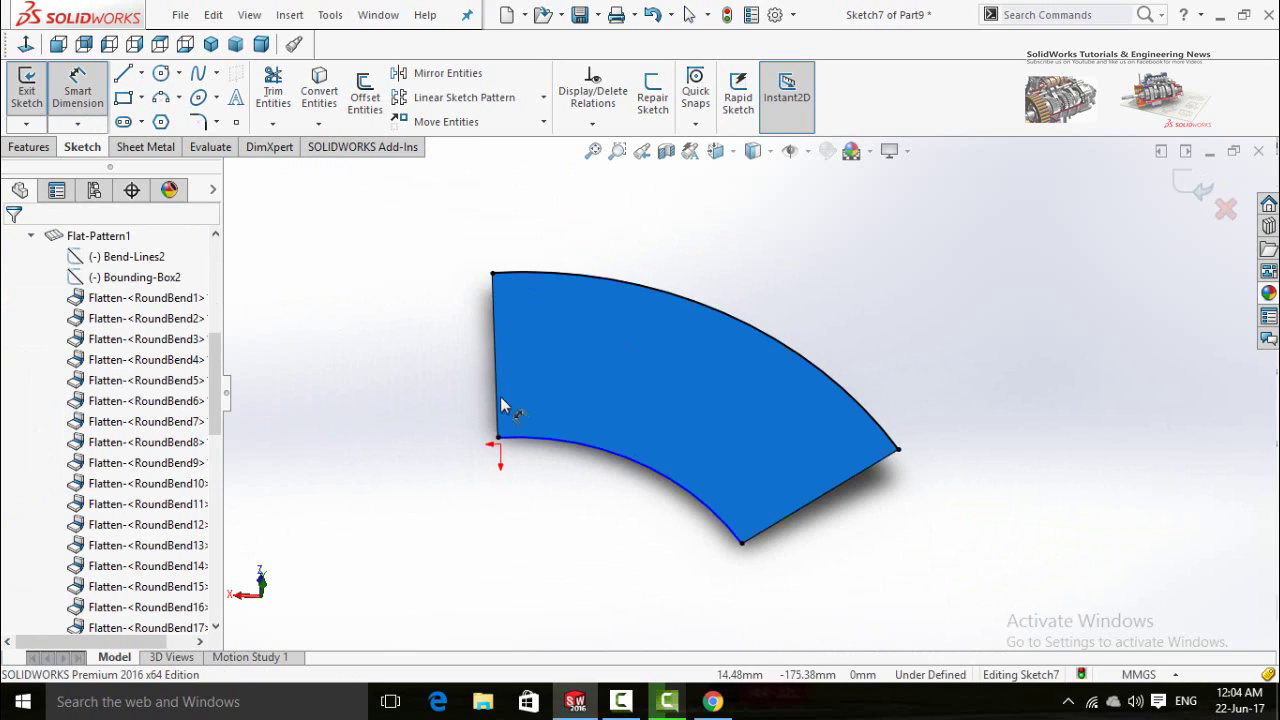
{"action": "scroll", "coordinate": [585, 475], "scroll_direction": "down", "scroll_amount": 2}
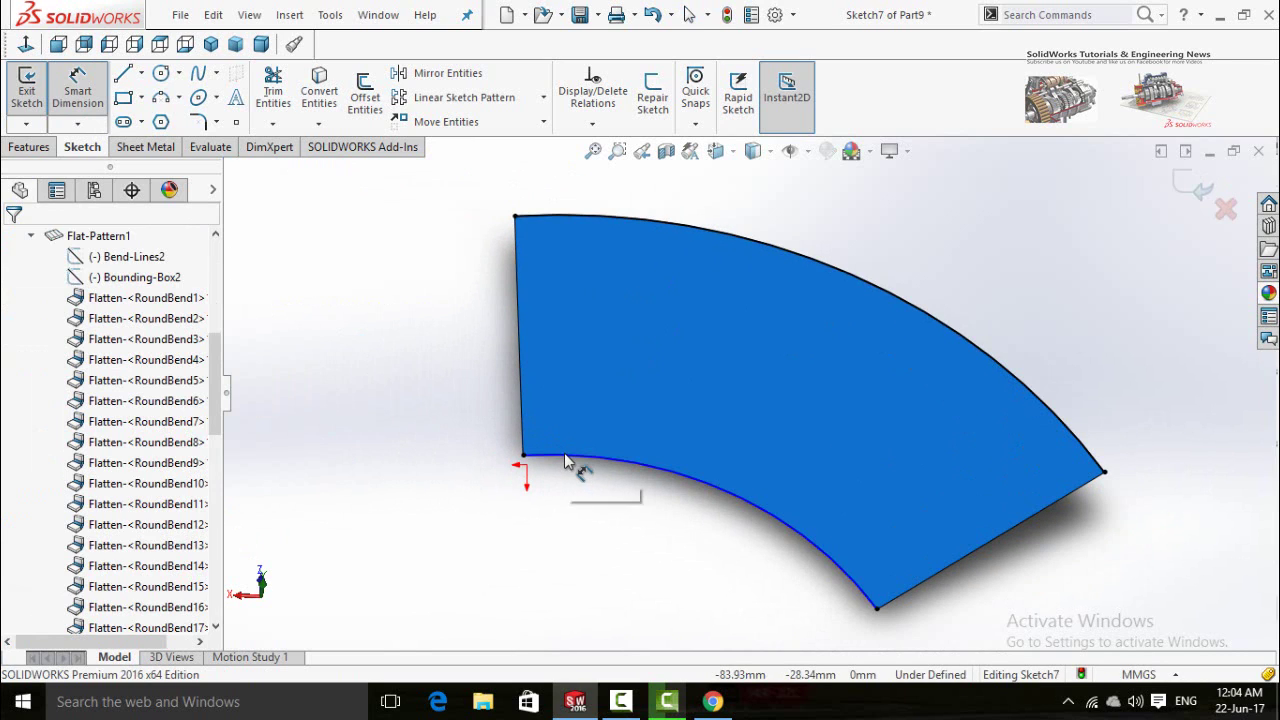
{"action": "left_click", "coordinate": [565, 461]}
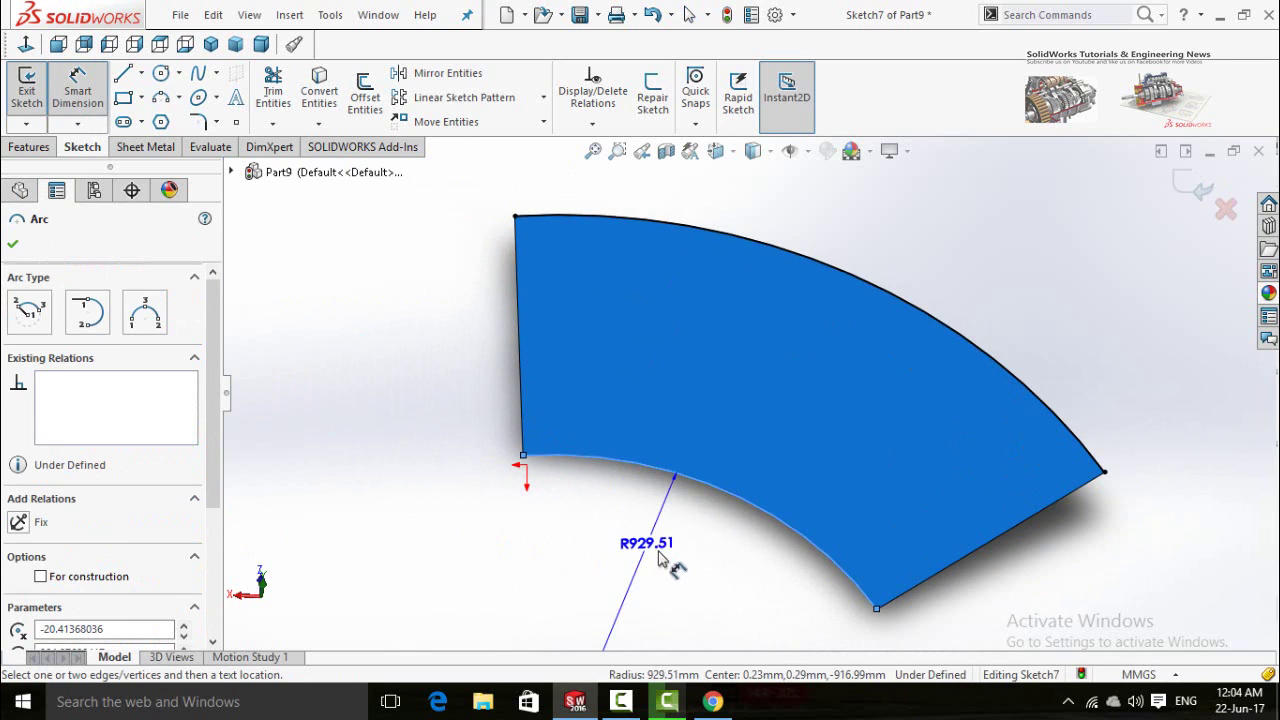
{"action": "scroll", "coordinate": [611, 520], "scroll_direction": "up", "scroll_amount": 2}
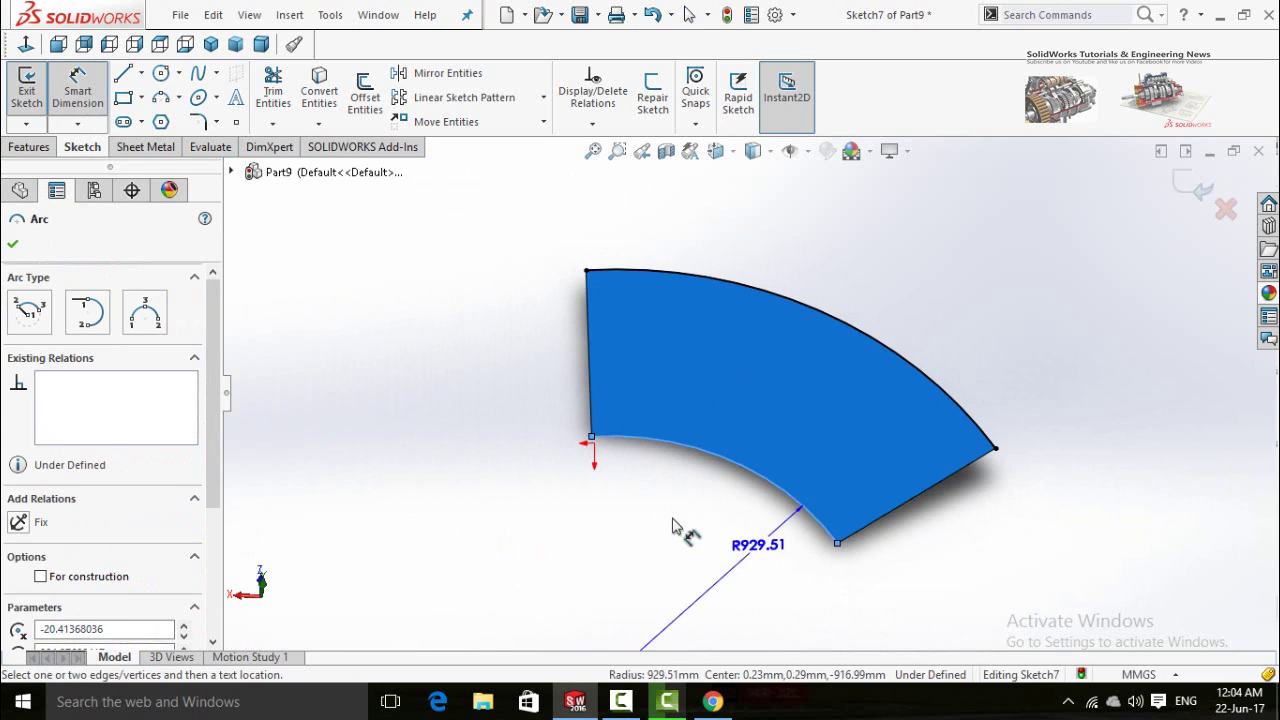
{"action": "key", "text": "Escape"}
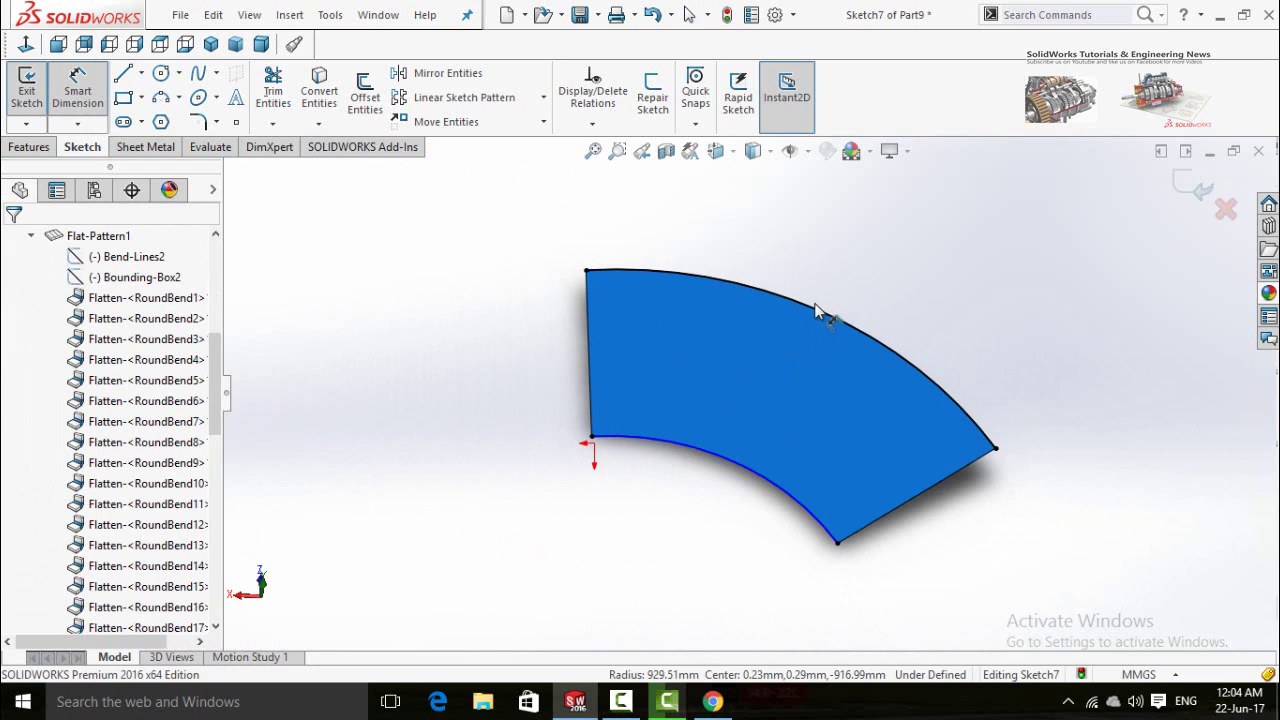
Check the outer arc's radius and the distance between both arc centers with Smart Dimension, leaving no dimension placed.
{"action": "left_click", "coordinate": [677, 444]}
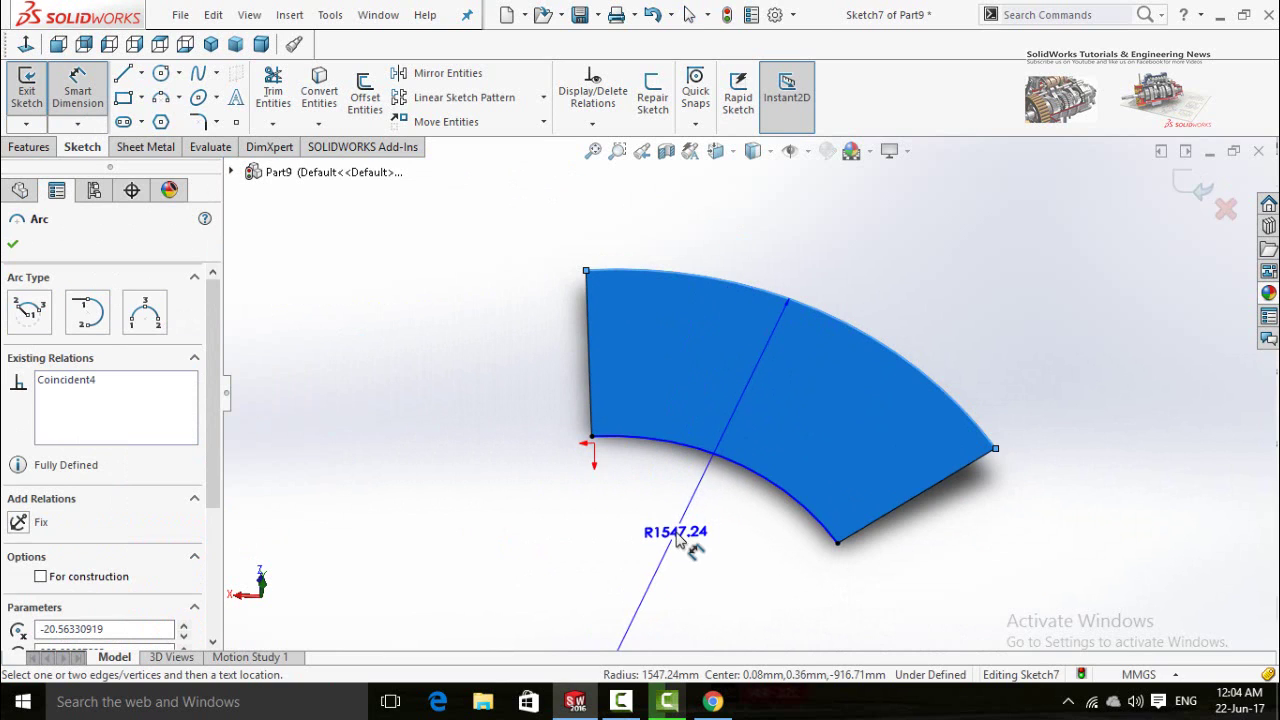
{"action": "left_click", "coordinate": [756, 484]}
{"action": "key", "text": "Escape"}
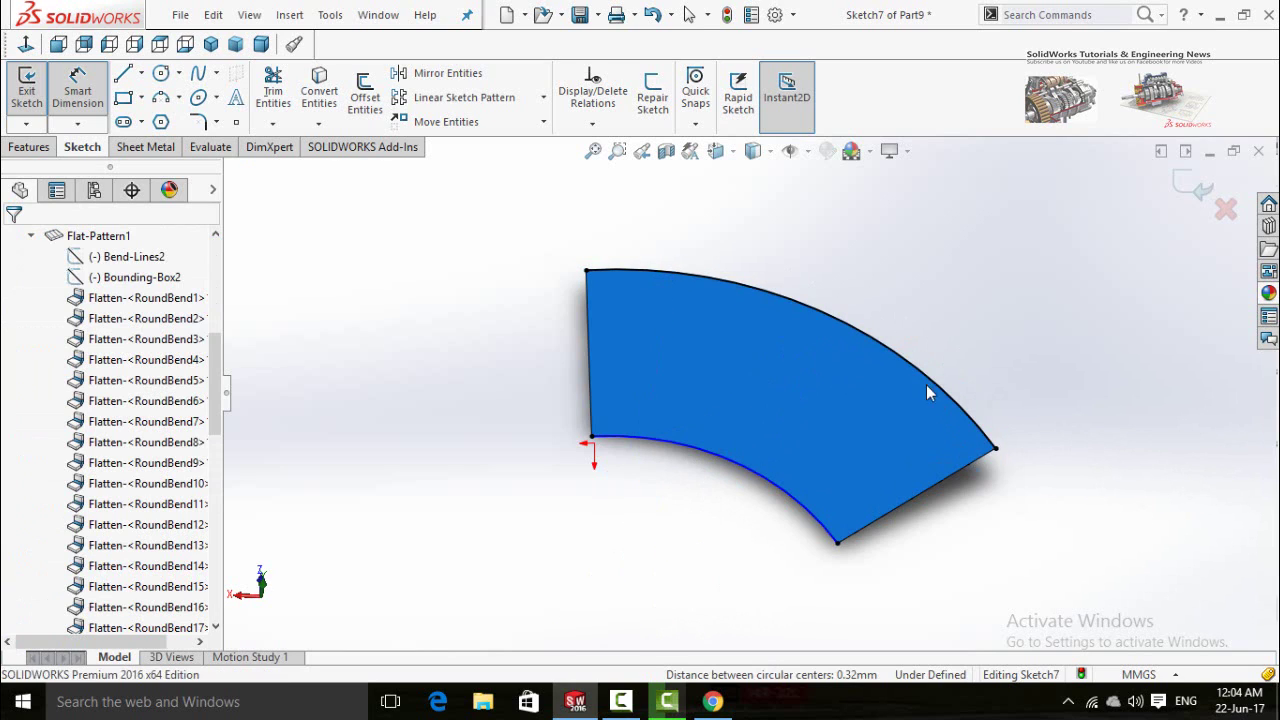
{"action": "key", "text": "Escape"}
Draw a centerline about 618 mm long from the inner arc's midpoint to the outer arc.
{"action": "scroll", "coordinate": [783, 404], "scroll_direction": "up", "scroll_amount": 1}
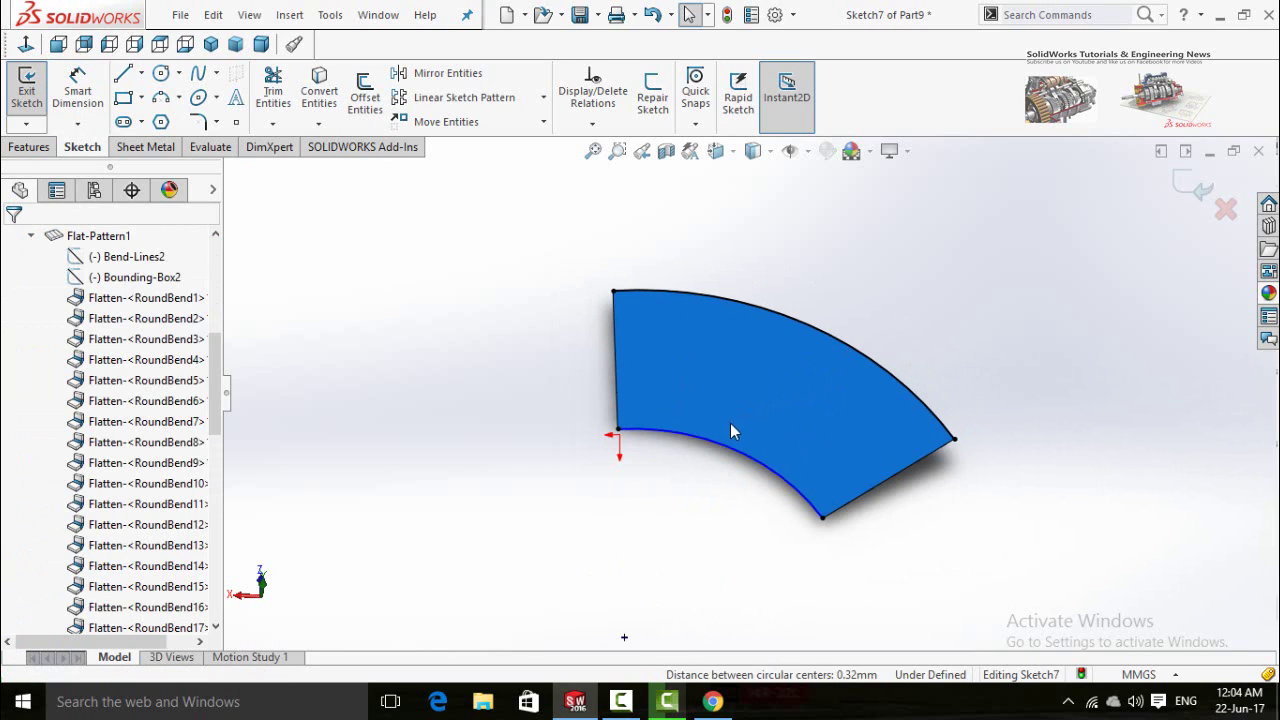
{"action": "scroll", "coordinate": [730, 440], "scroll_direction": "down", "scroll_amount": 2}
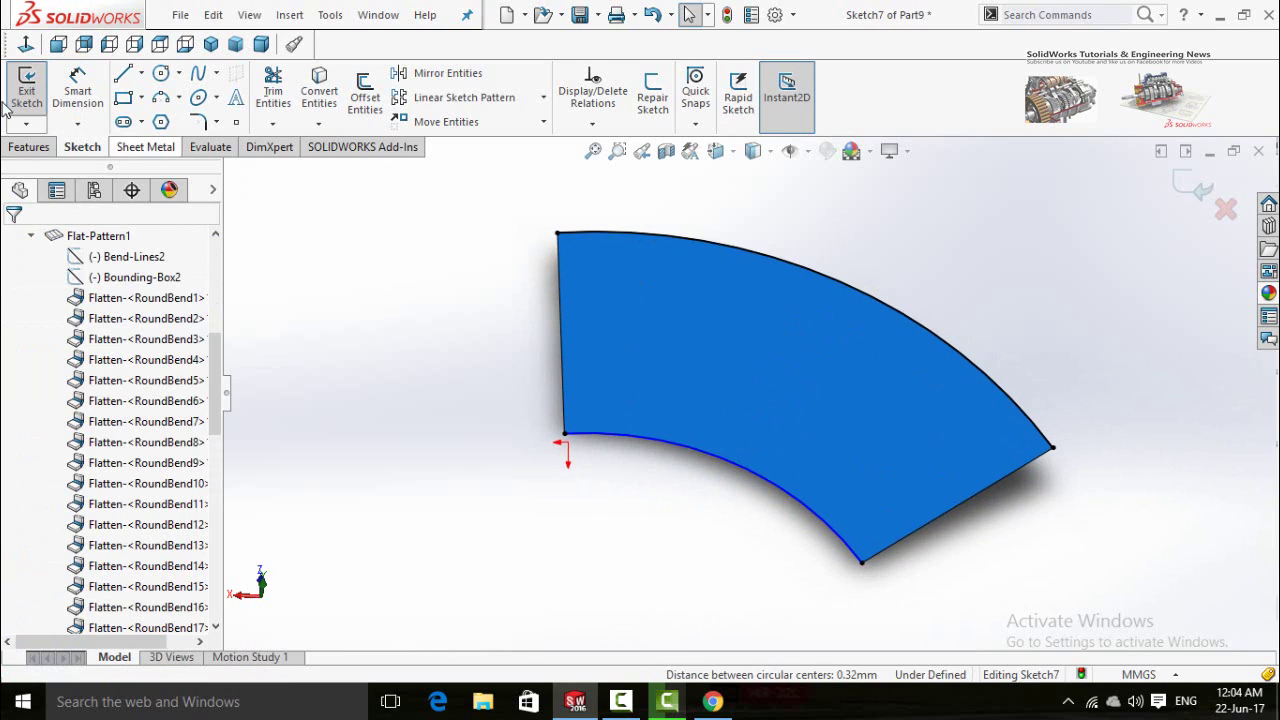
{"action": "left_click", "coordinate": [141, 73]}
{"action": "left_click", "coordinate": [165, 120]}
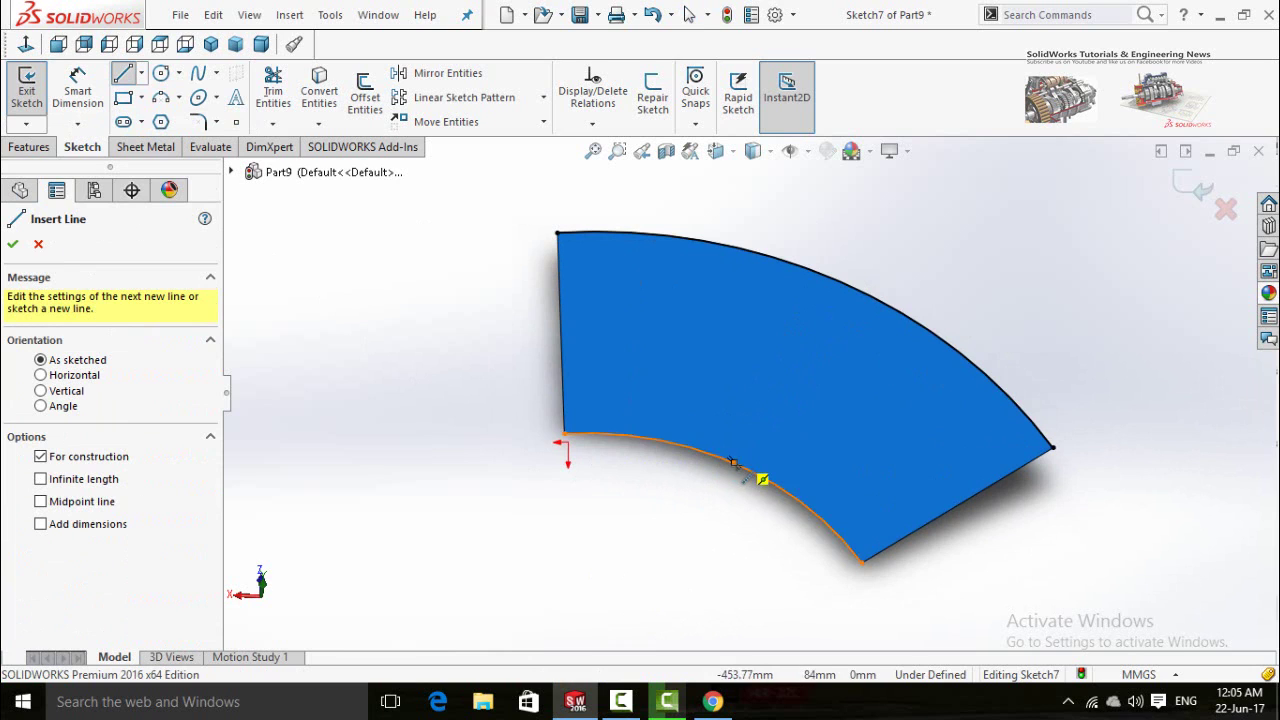
{"action": "left_click", "coordinate": [736, 463]}
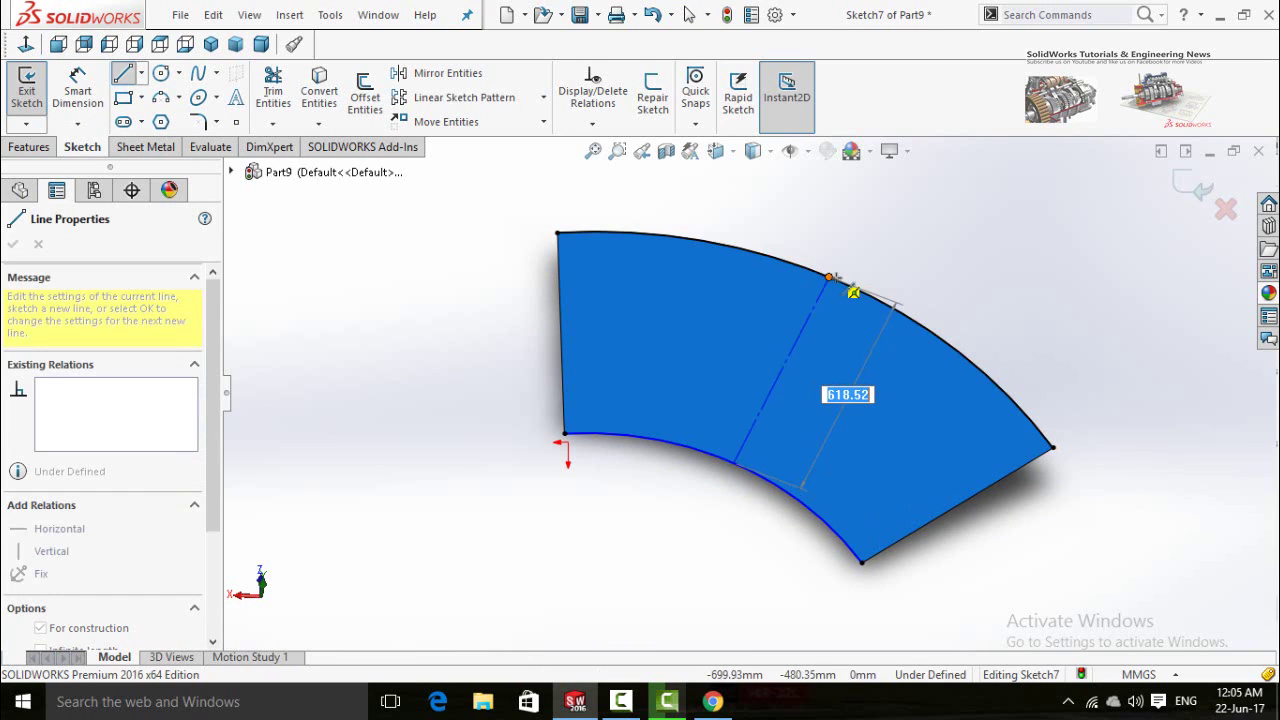
{"action": "double_click", "coordinate": [838, 280]}
{"action": "key", "text": "Escape"}
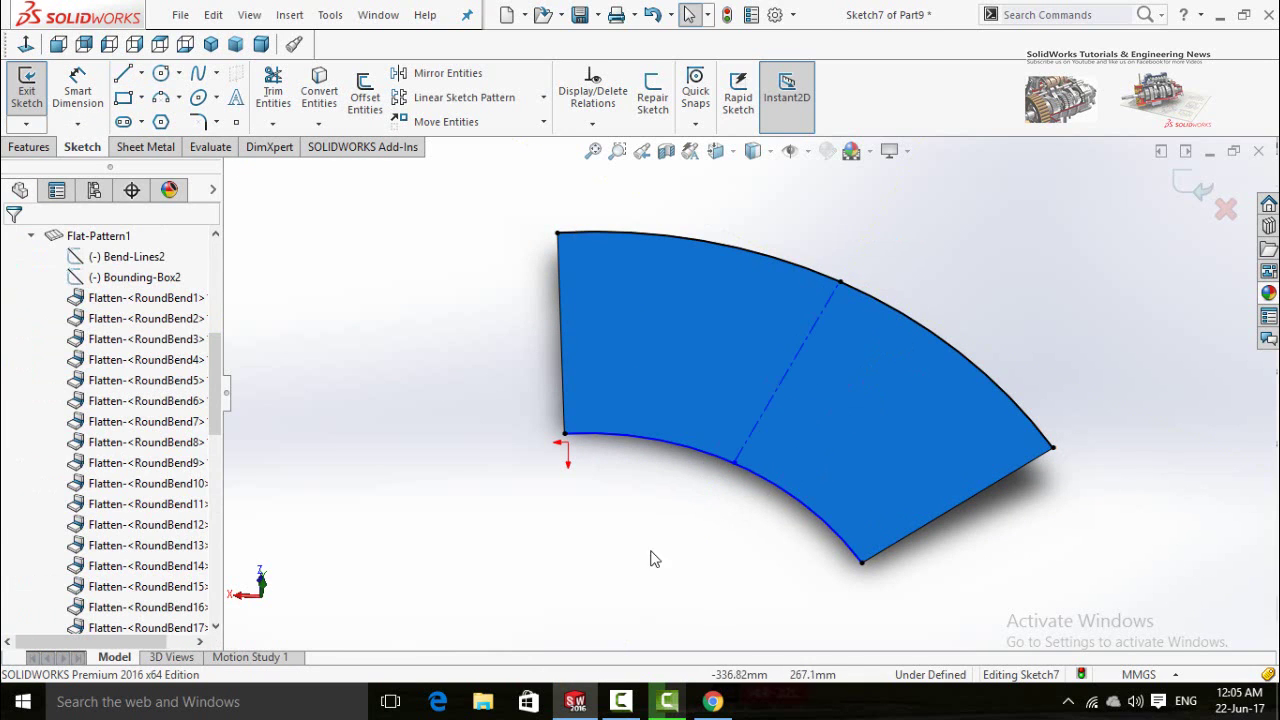
Dimension the centerline's length between the two arcs, accepting the measured value.
{"action": "left_click", "coordinate": [78, 90]}
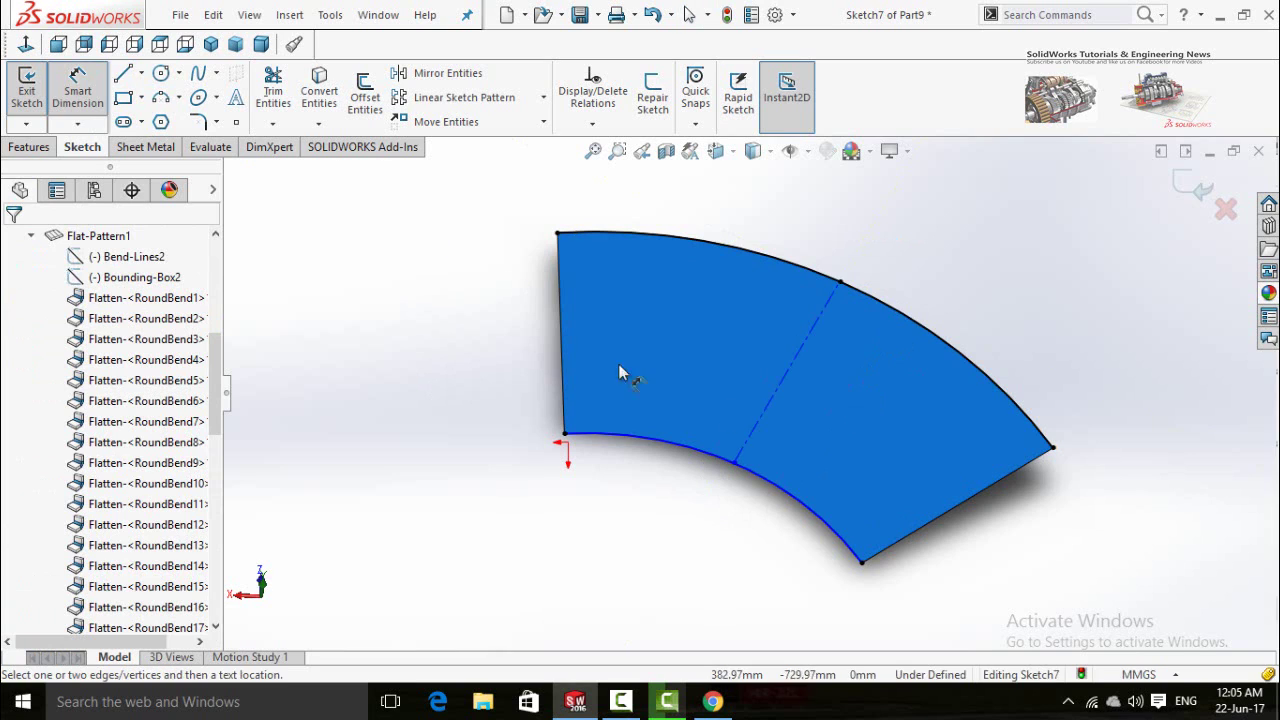
{"action": "left_click", "coordinate": [768, 404]}
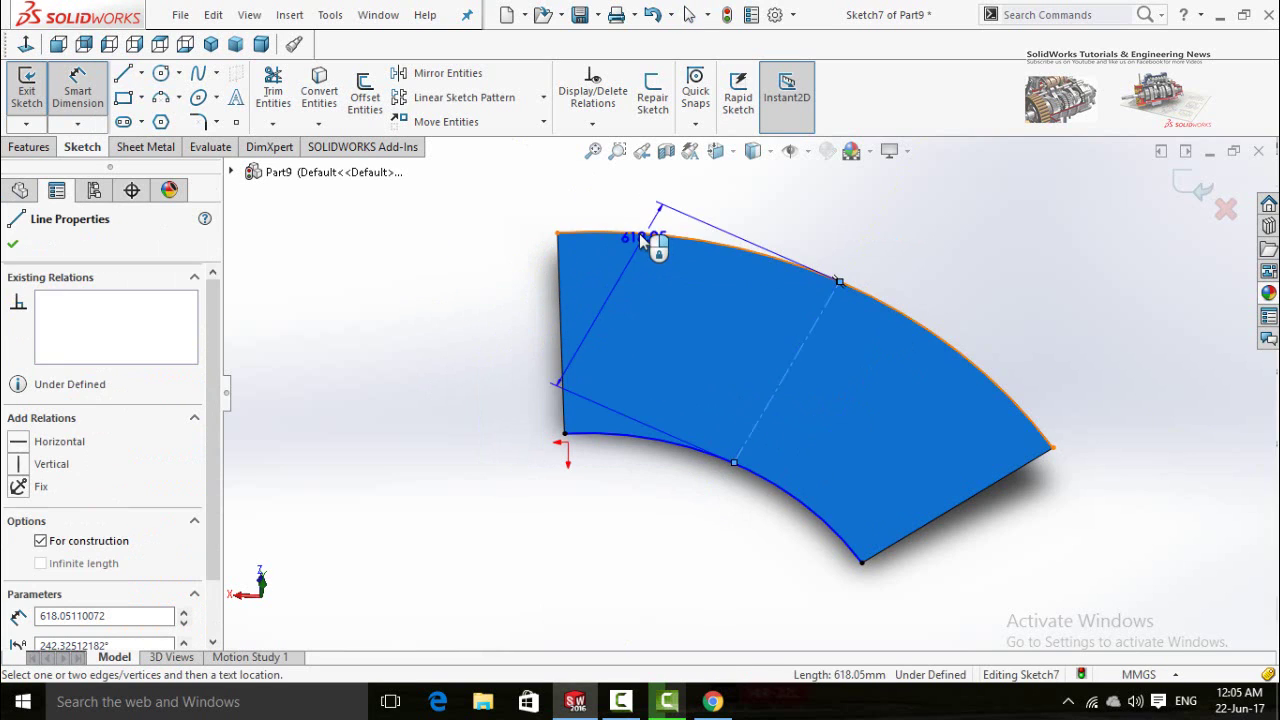
{"action": "left_click", "coordinate": [533, 228]}
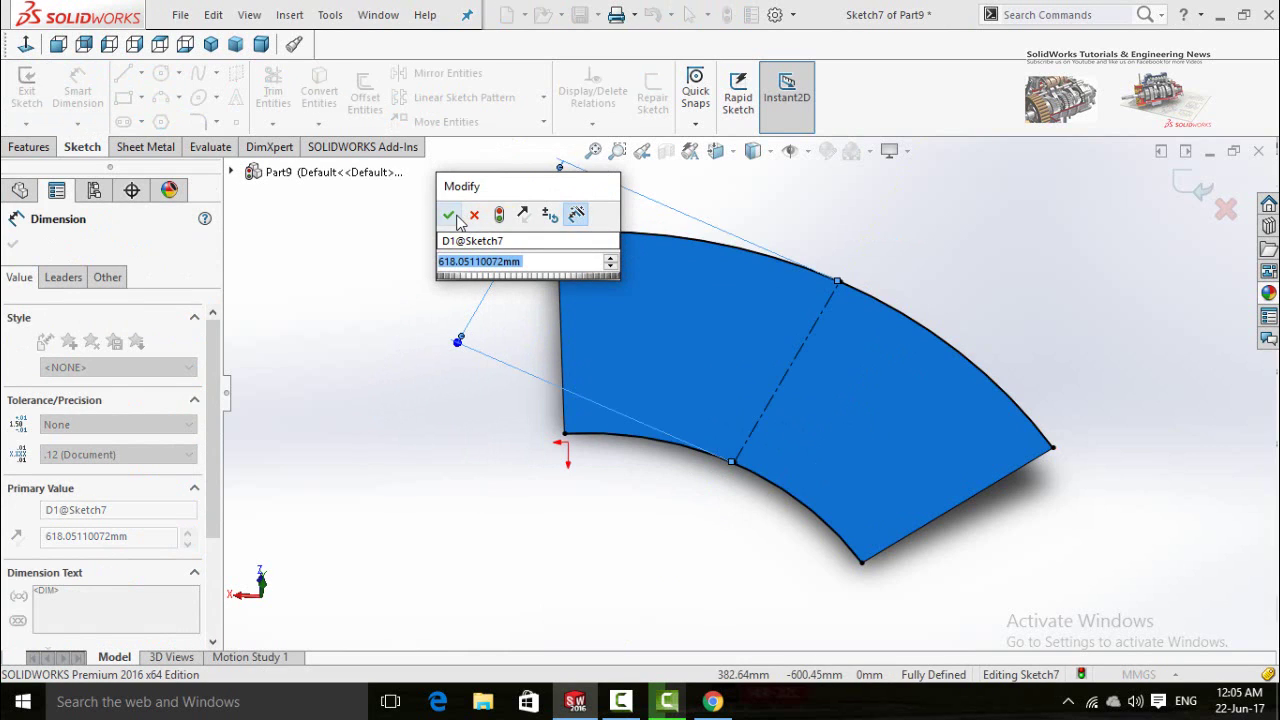
{"action": "left_click", "coordinate": [454, 216]}
{"action": "key", "text": "Escape"}
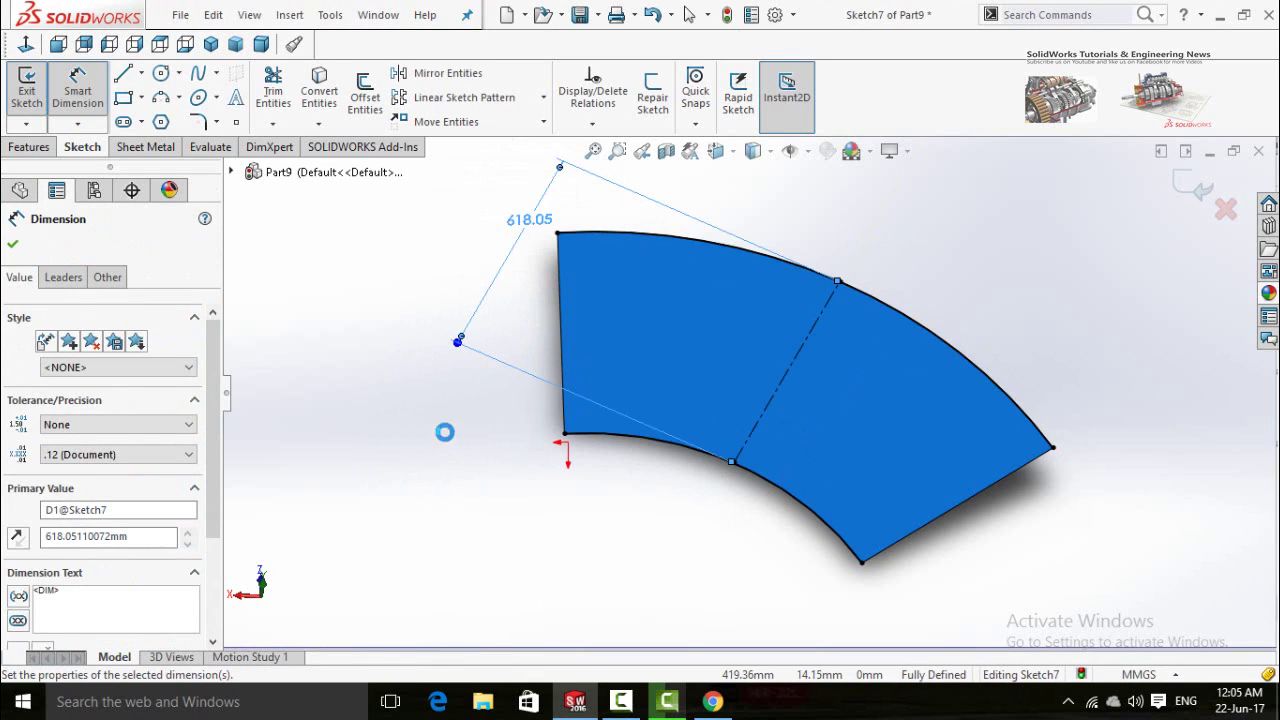
Delete the centerline's length dimension and exit the sketch, discarding all its changes.
{"action": "left_click", "coordinate": [479, 359]}
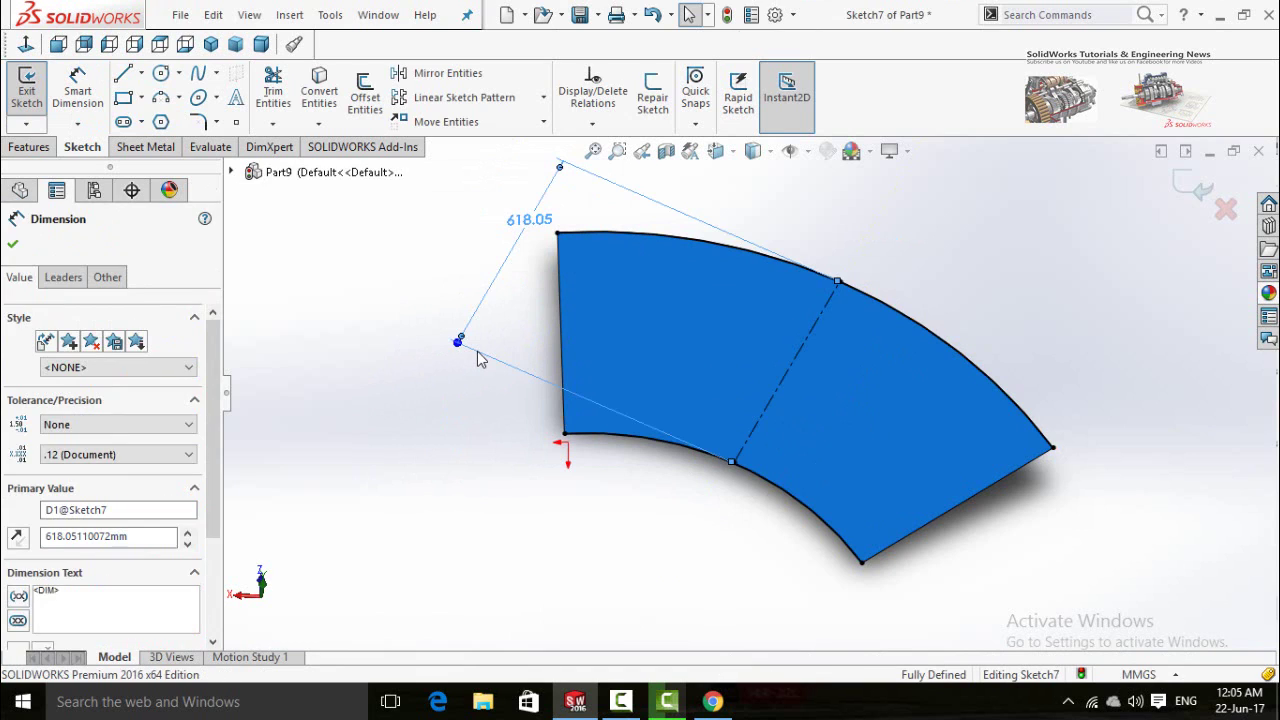
{"action": "key", "text": "Delete"}
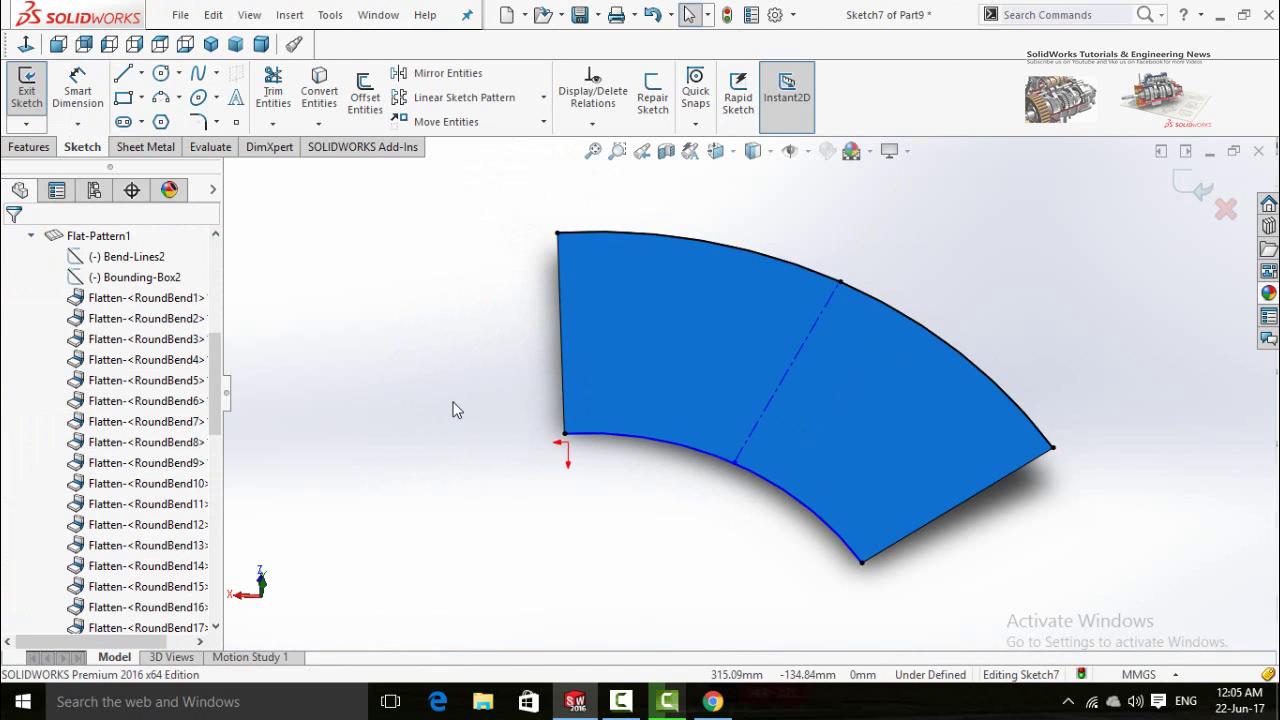
{"action": "key", "text": "f"}
{"action": "middle_click_drag", "start_coordinate": [626, 506], "coordinate": [645, 483]}
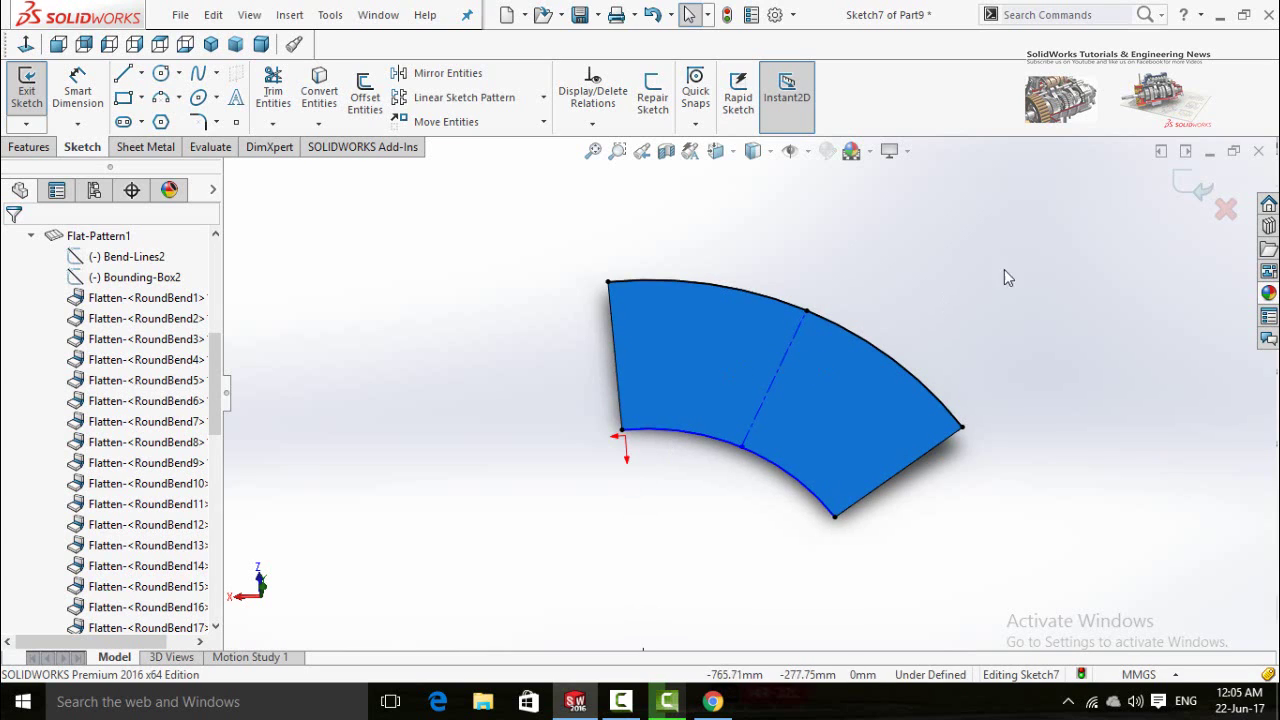
{"action": "left_click", "coordinate": [1226, 209]}
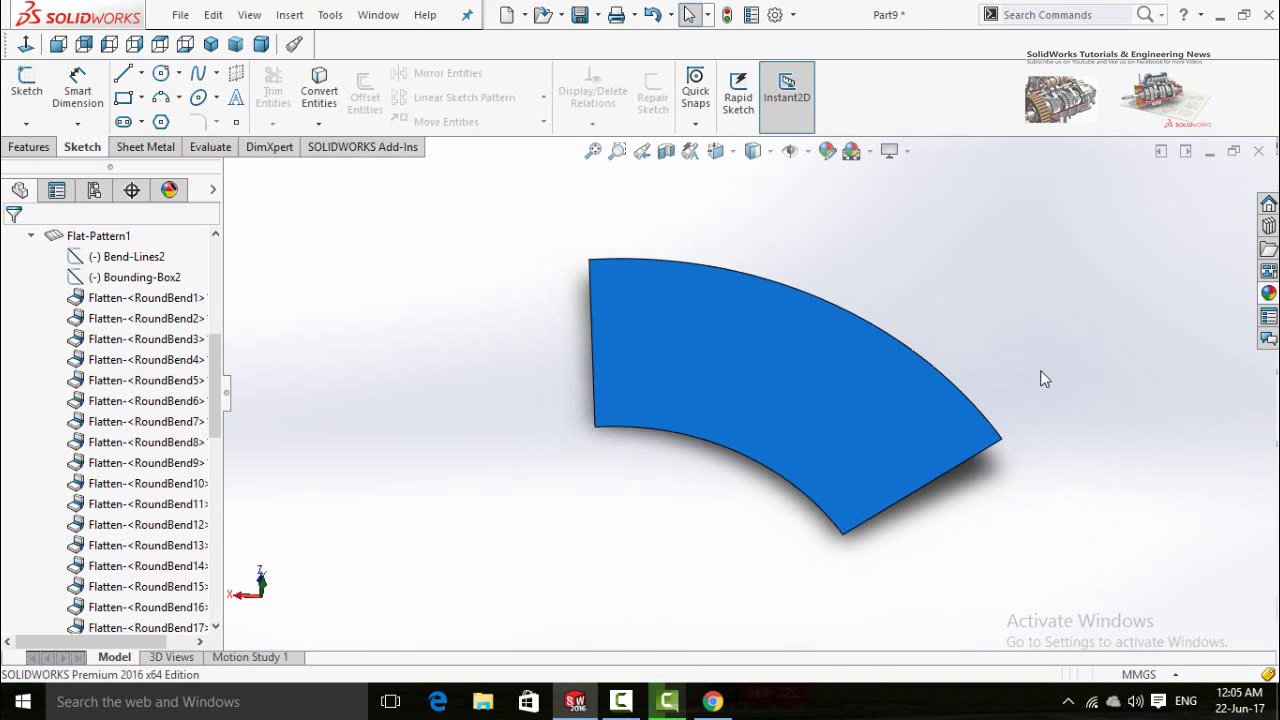